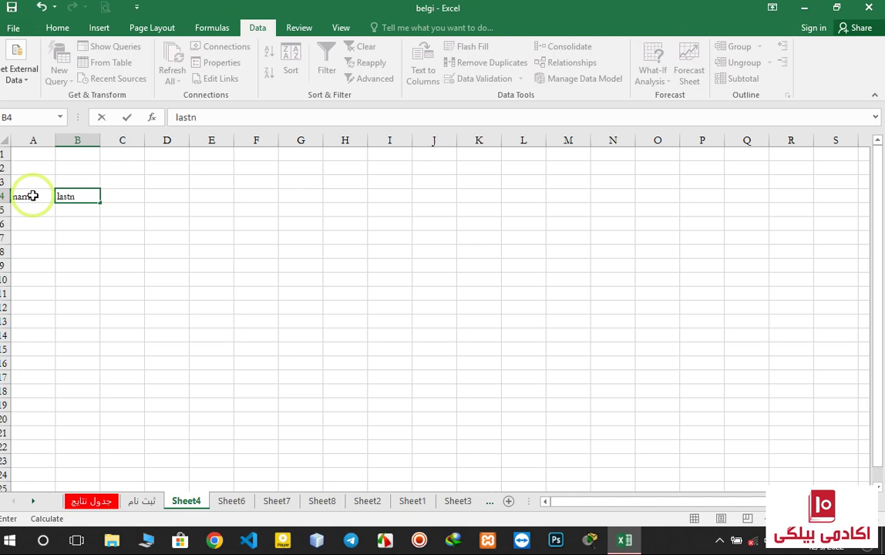
- Enter the headings post, salary, overtime and total salary in C4 through F4
key(Tab)
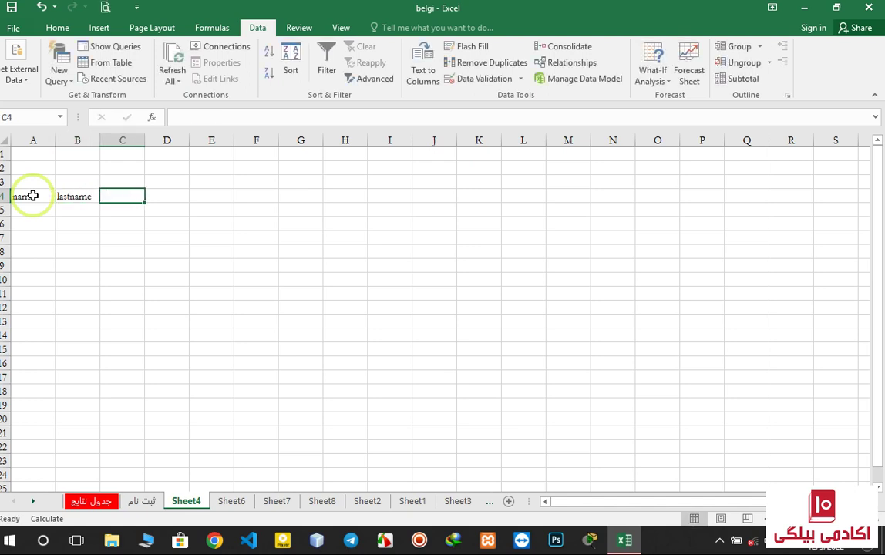
text(post)
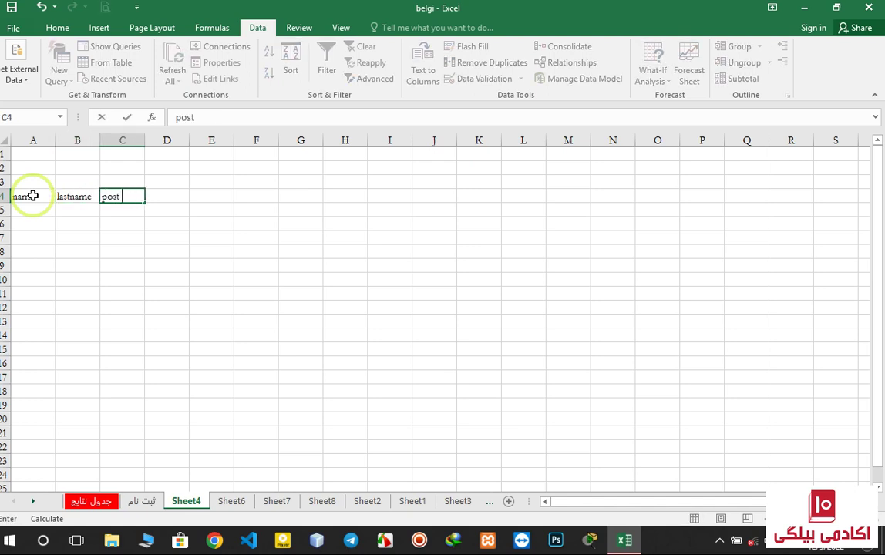
key(Tab)
text(s)
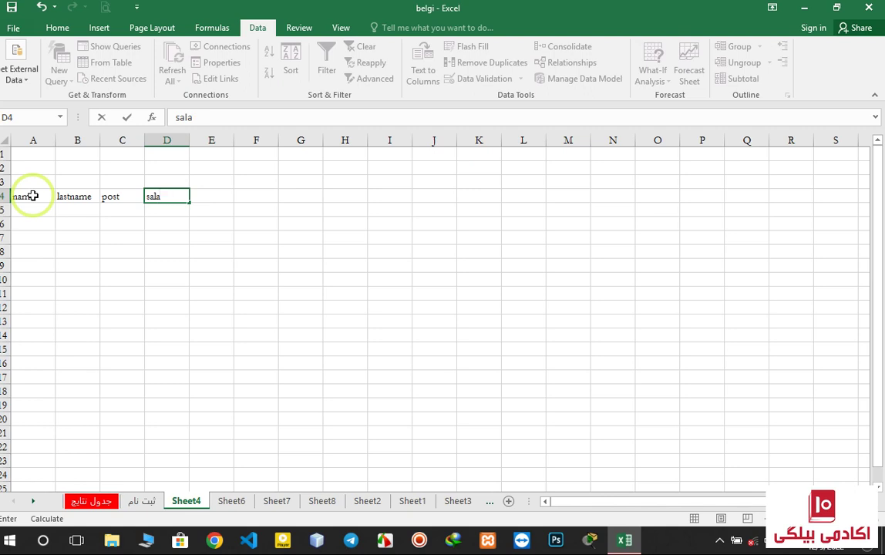
key(Tab)
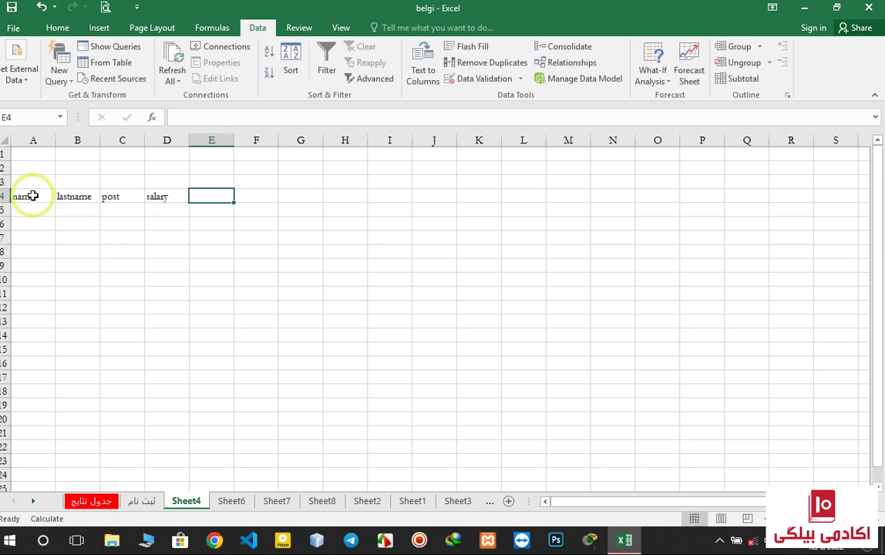
text(overtime)
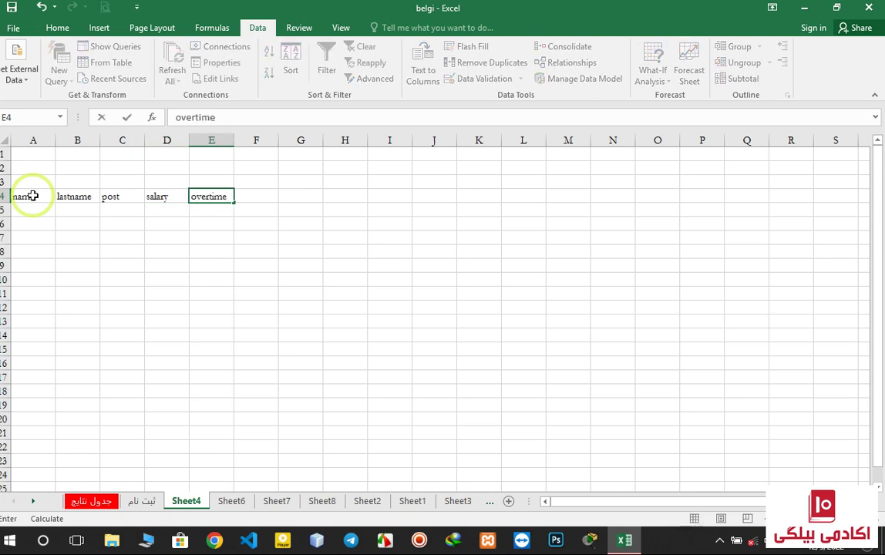
key(Tab)
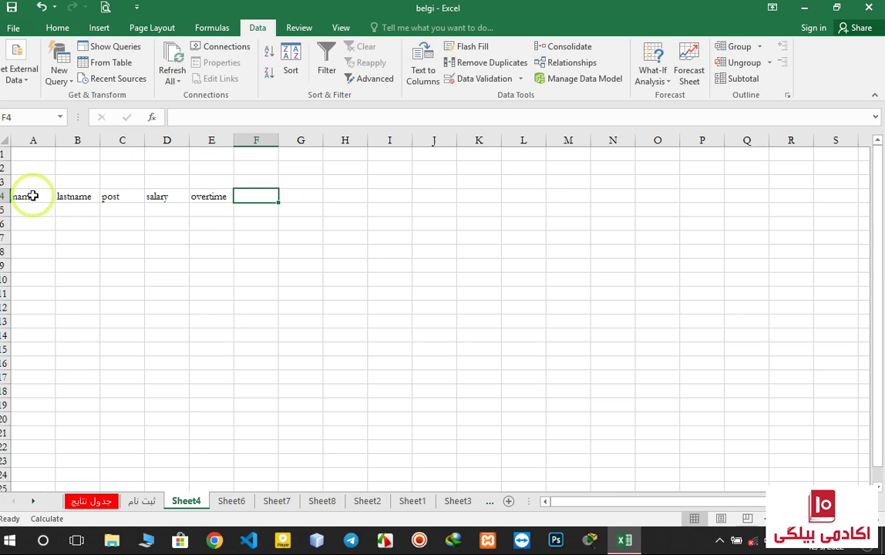
text(total salary)
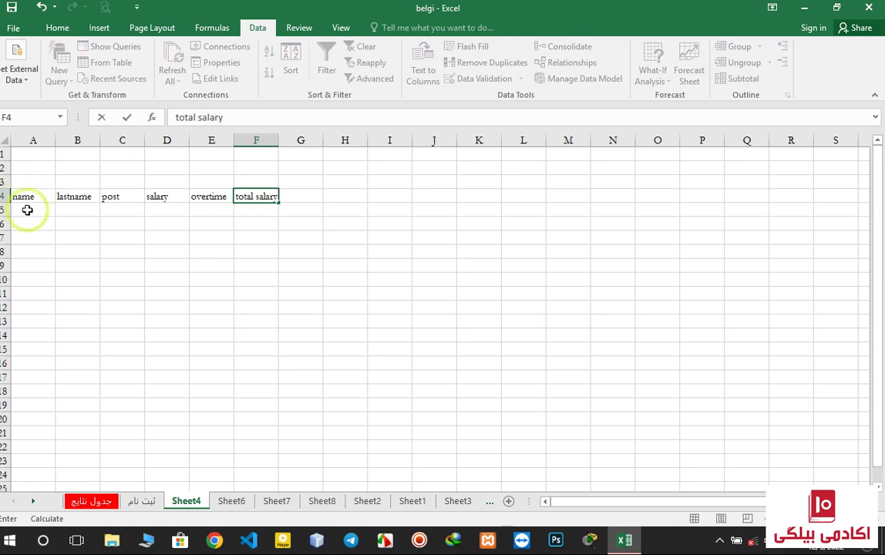
- Commit the total salary heading and increase the font size of headings A4:F4
key(Return)
click(23, 196)
drag(23, 196, 276, 202)
click(55, 28)
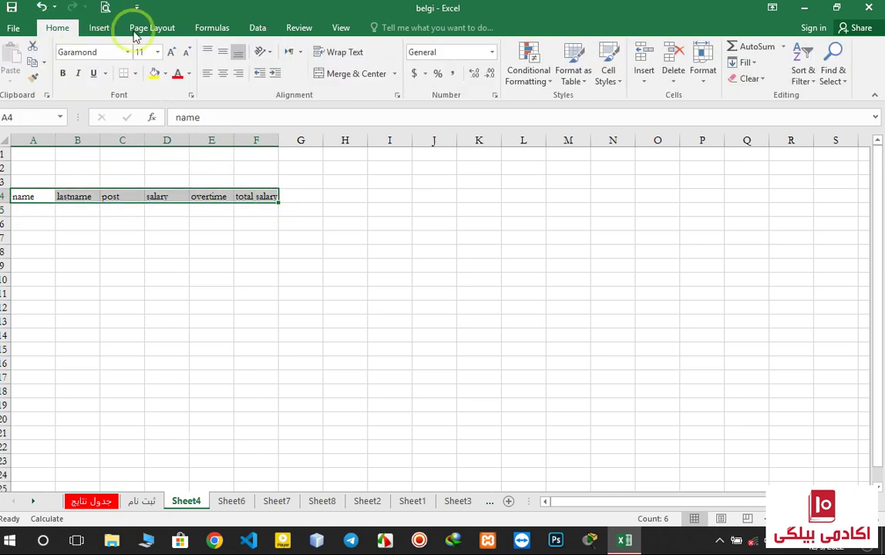
click(171, 52)
- Enter first names including hassan and reza in A5:A8, then fill them down column A
click(29, 221)
text(hami)
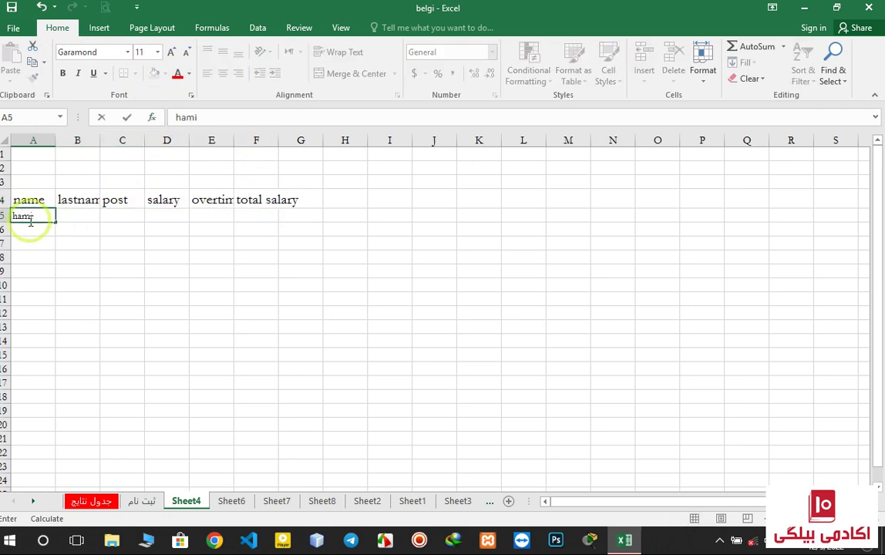
key(Tab)
text(ja)
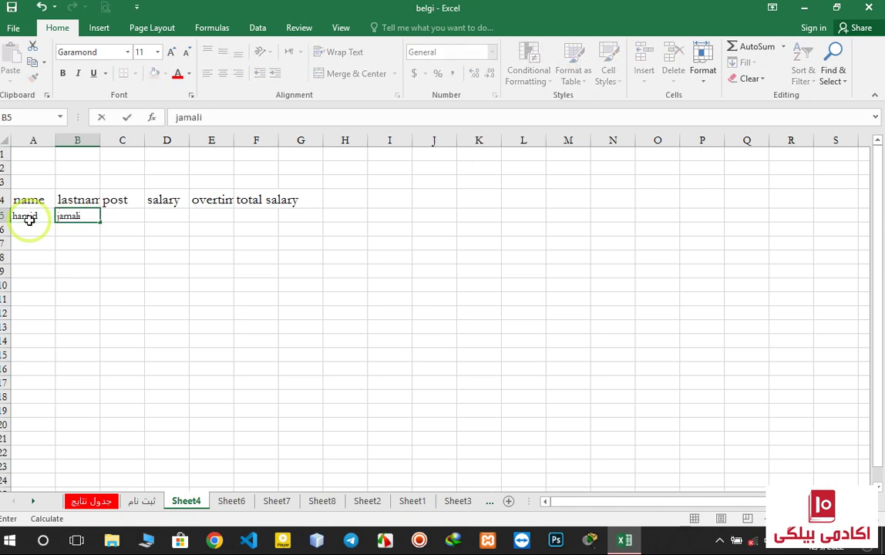
key(Return)
click(30, 225)
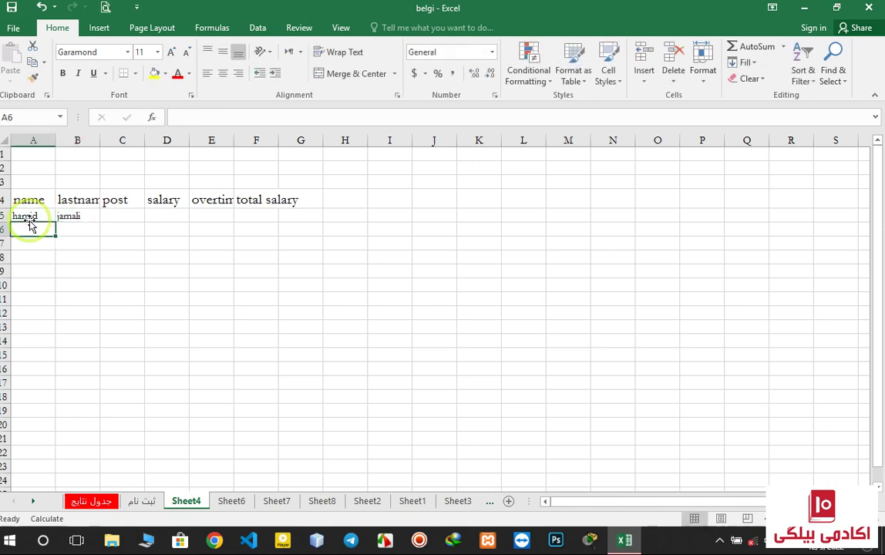
text(hassan)
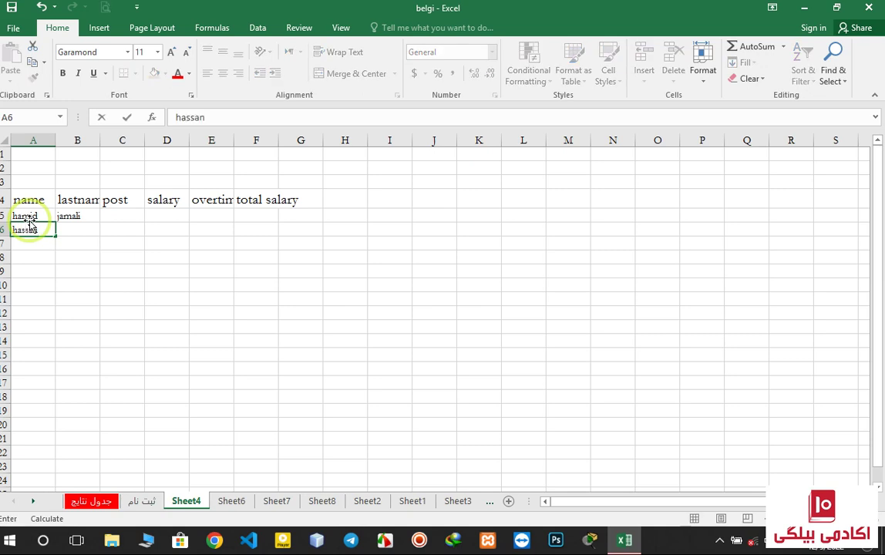
key(Return)
text(re)
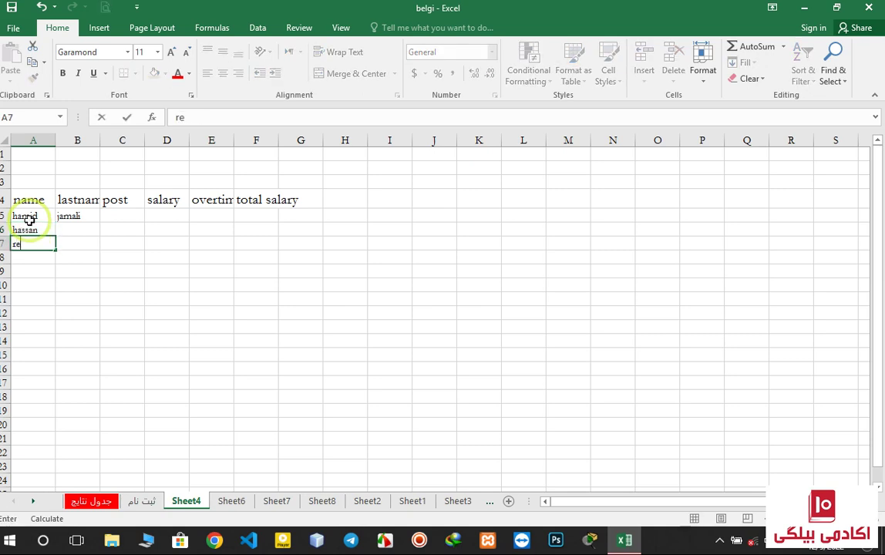
text(za)
key(Return)
text(farha)
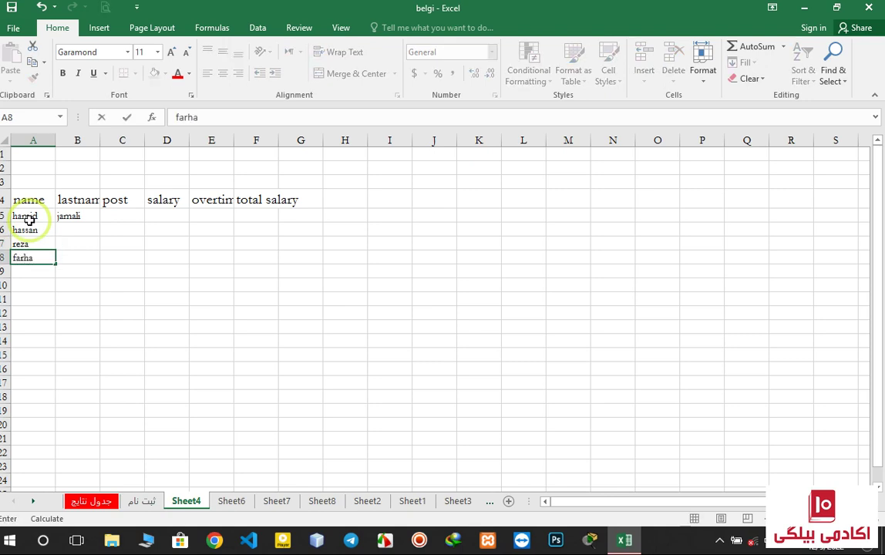
drag(28, 220, 42, 346)
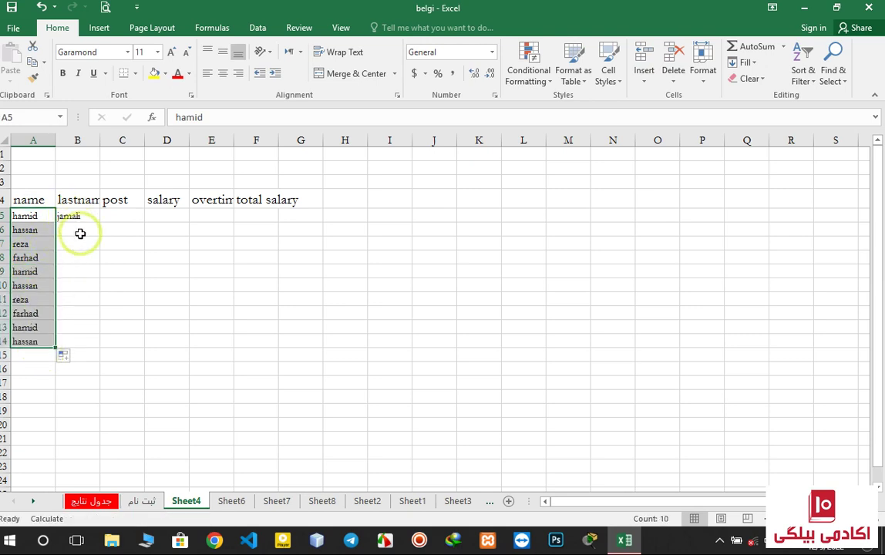
- Enter last names hassani, karimi and rahimi in B6:B8, then fill column B to row 14
click(81, 233)
text(h)
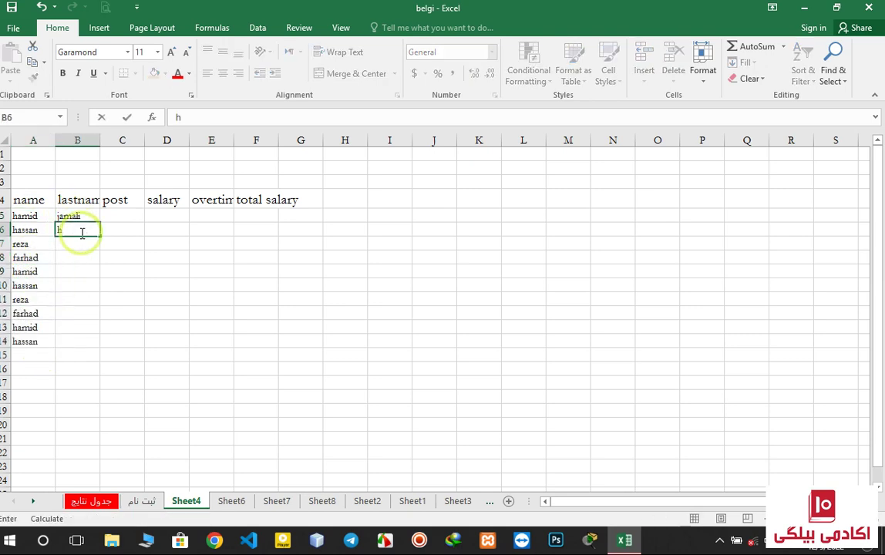
text(assani)
key(Return)
text(kari)
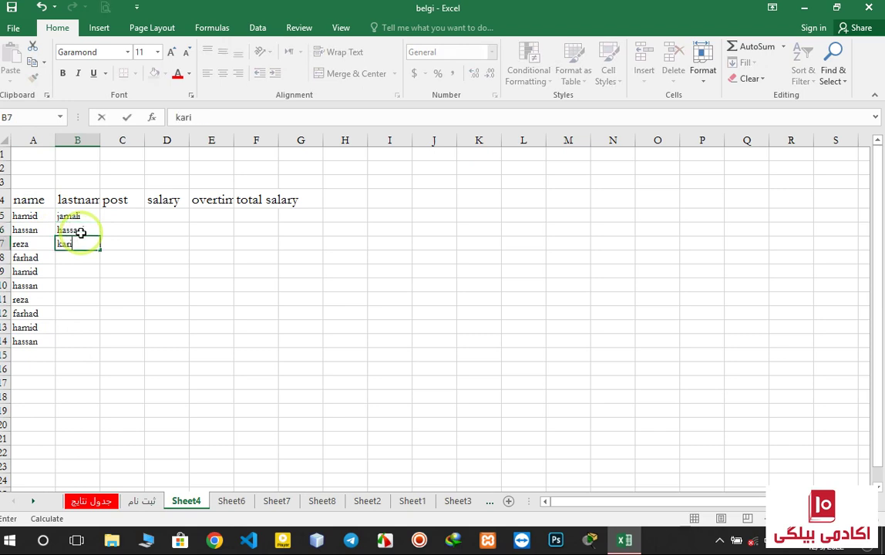
text(mi)
key(Return)
text(r)
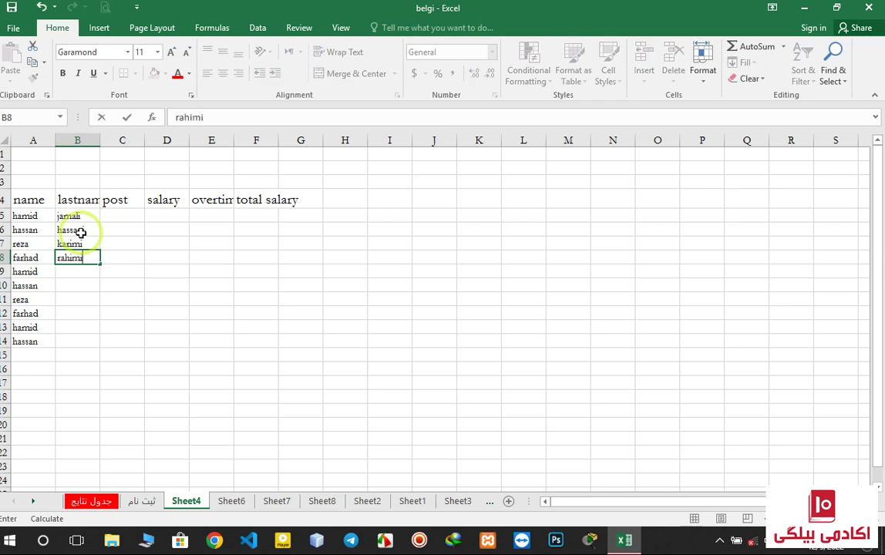
text(ahimi)
drag(77, 217, 100, 354)
- Enter the posts doctor, engineer and teacher in C5:C7 and select them to repeat down
click(124, 218)
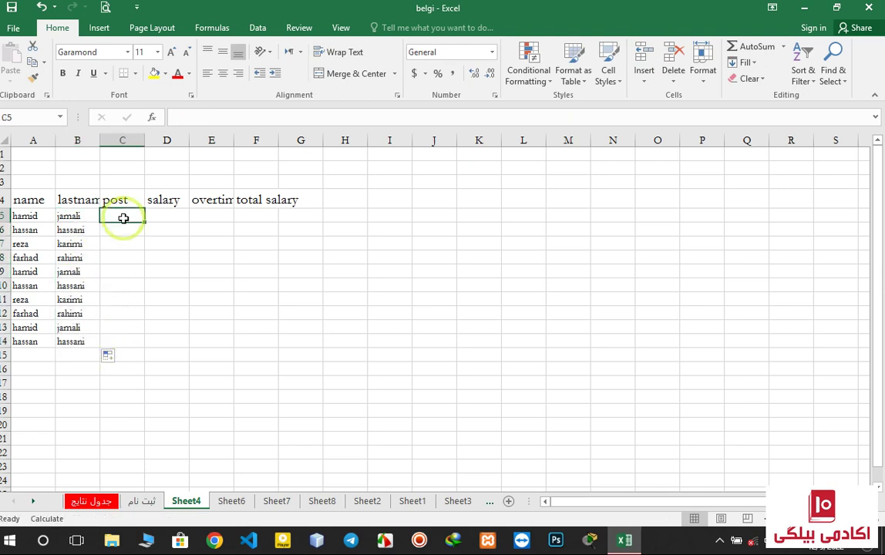
text(doct)
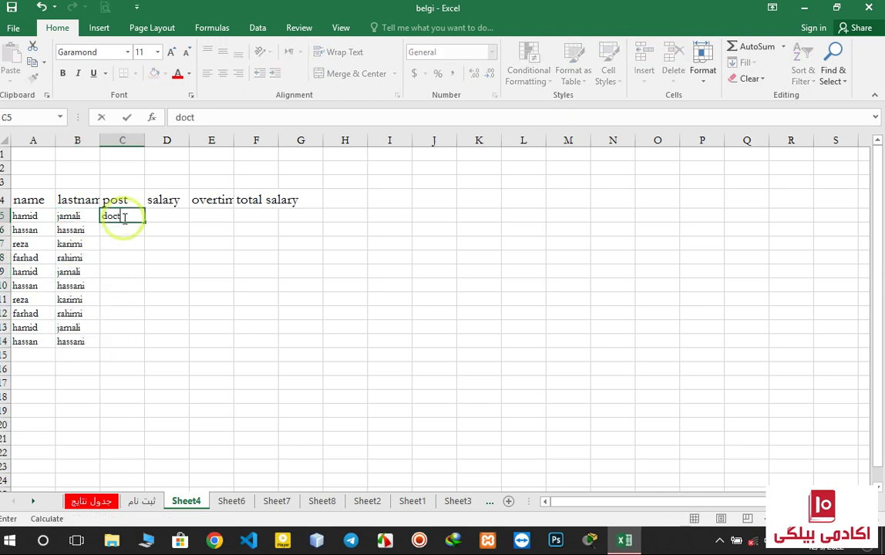
key(Return)
text(engineer)
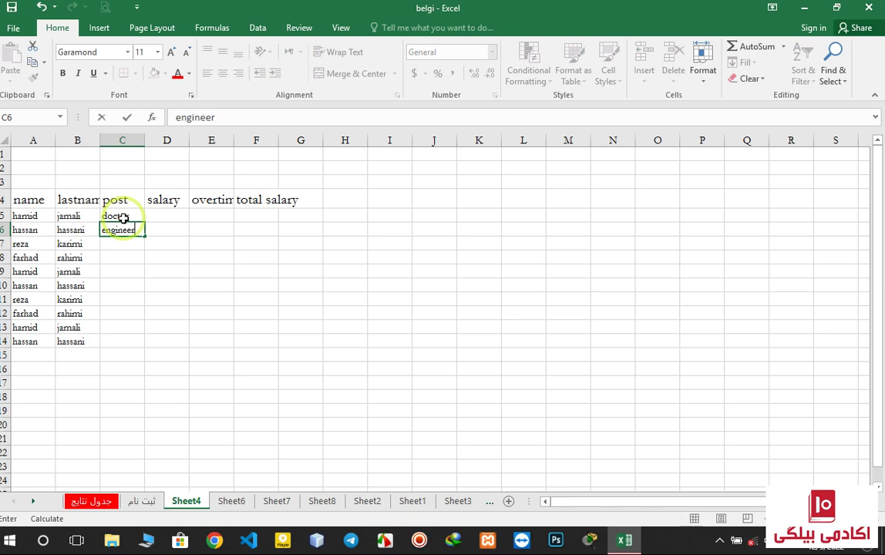
key(Return)
text(teacher)
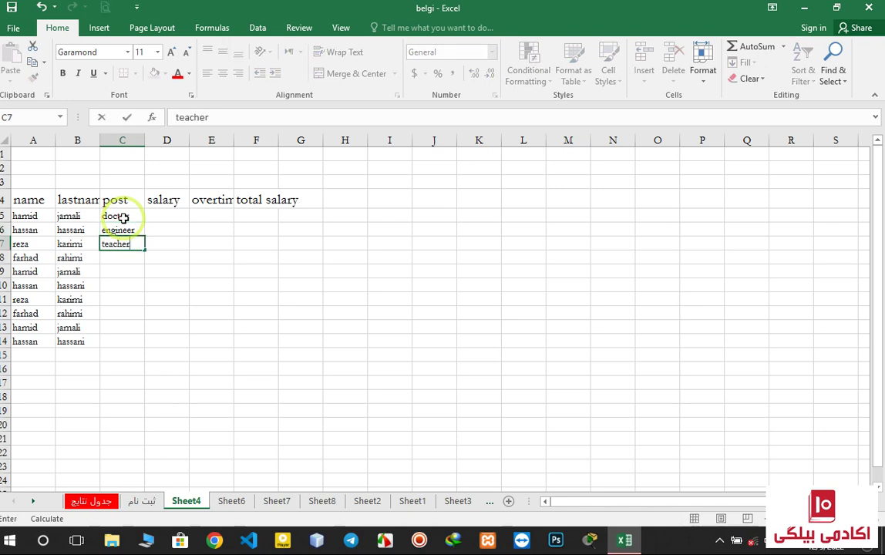
key(Return)
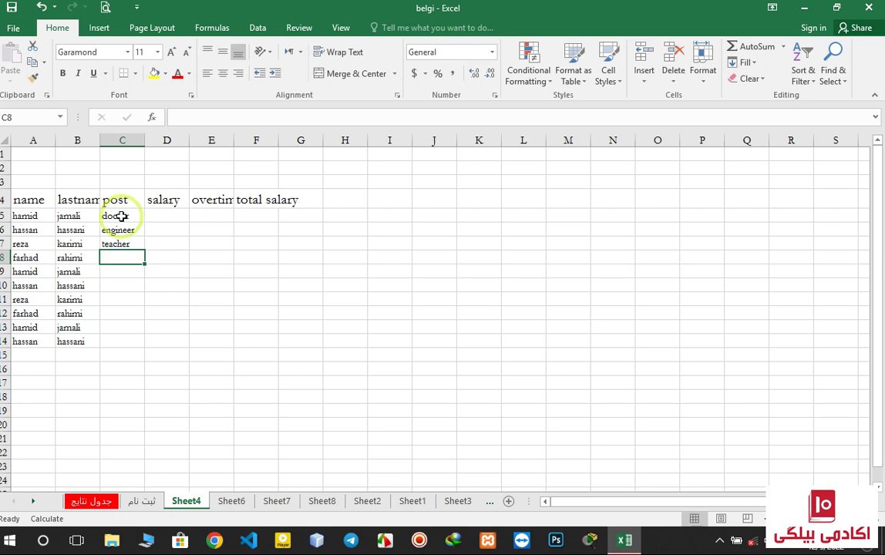
drag(121, 215, 136, 347)
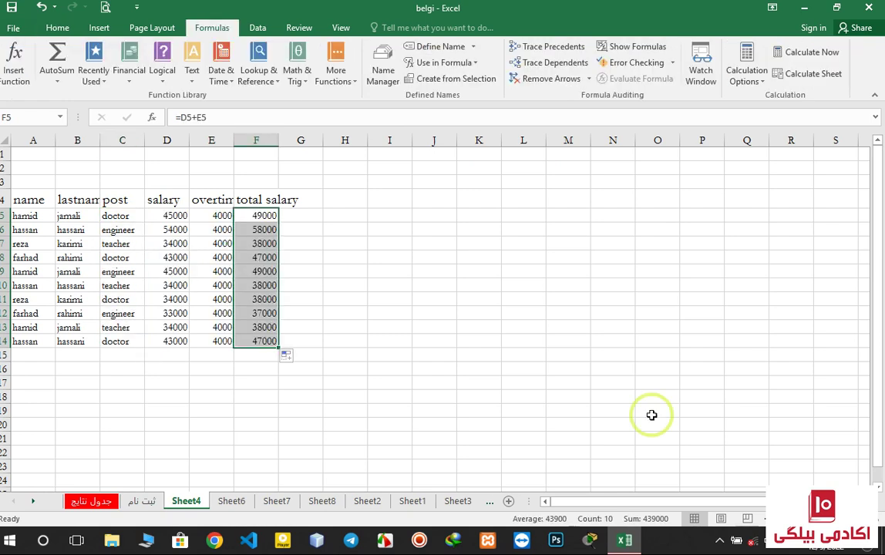
click(717, 540)
key(Escape)
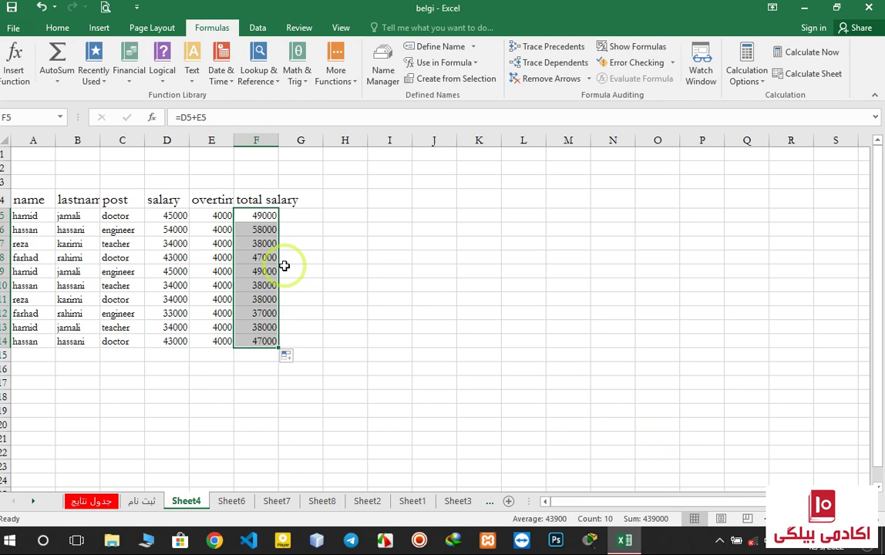
- Give data rows A5:F14 a yellow fill and enlarge their text to 12 points
click(40, 217)
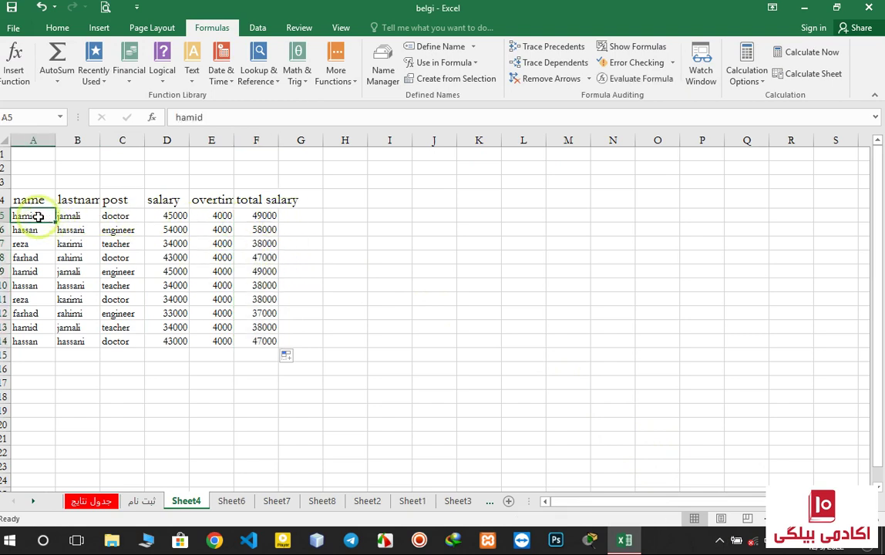
drag(40, 199, 291, 200)
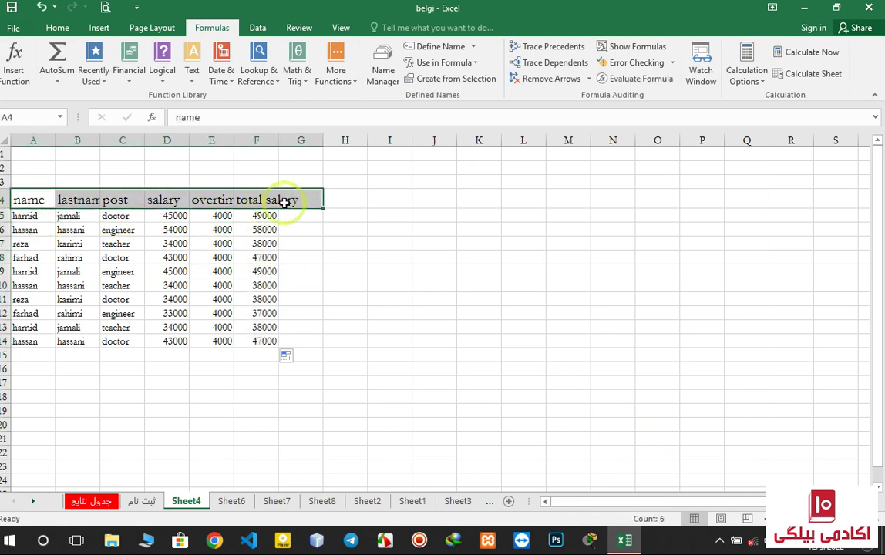
drag(25, 216, 260, 342)
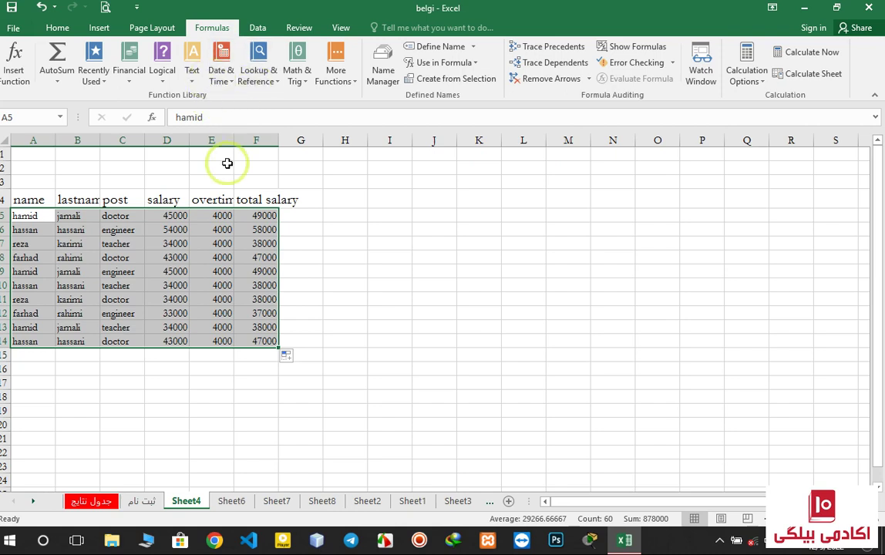
click(57, 31)
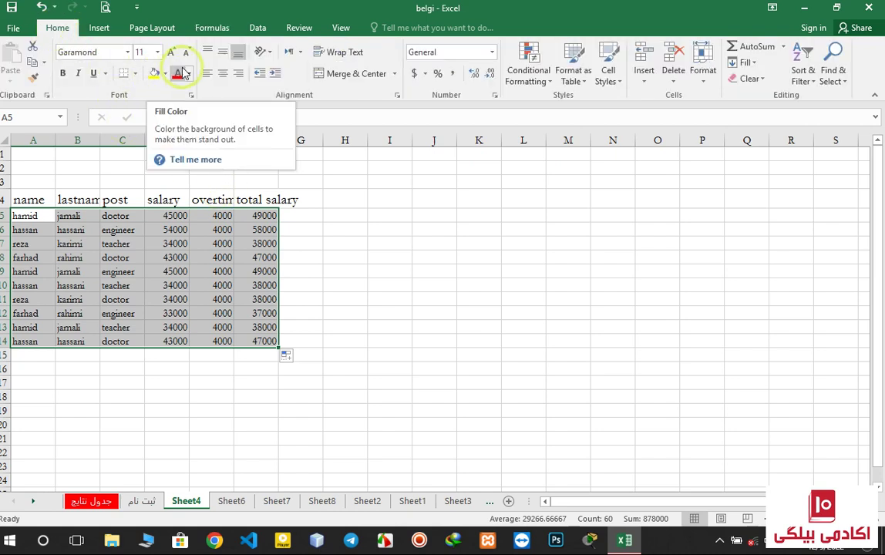
click(171, 53)
click(155, 75)
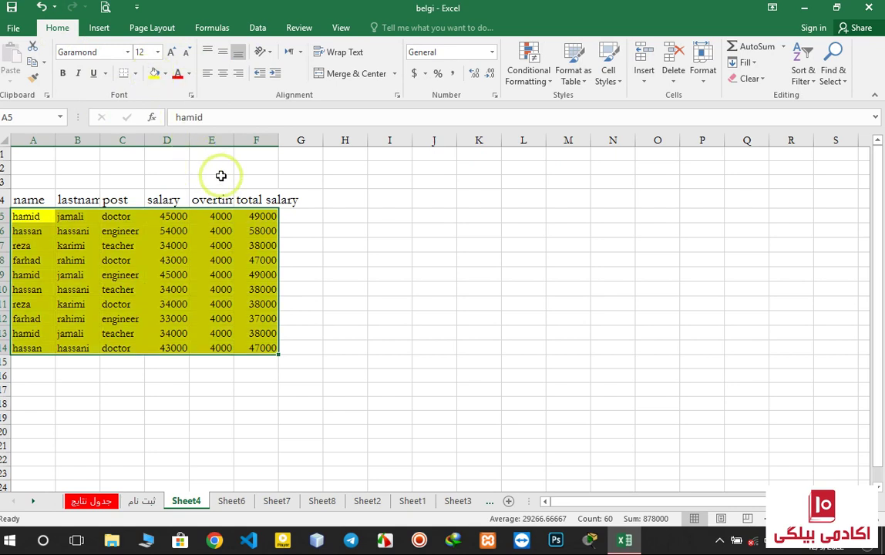
click(251, 199)
click(304, 242)
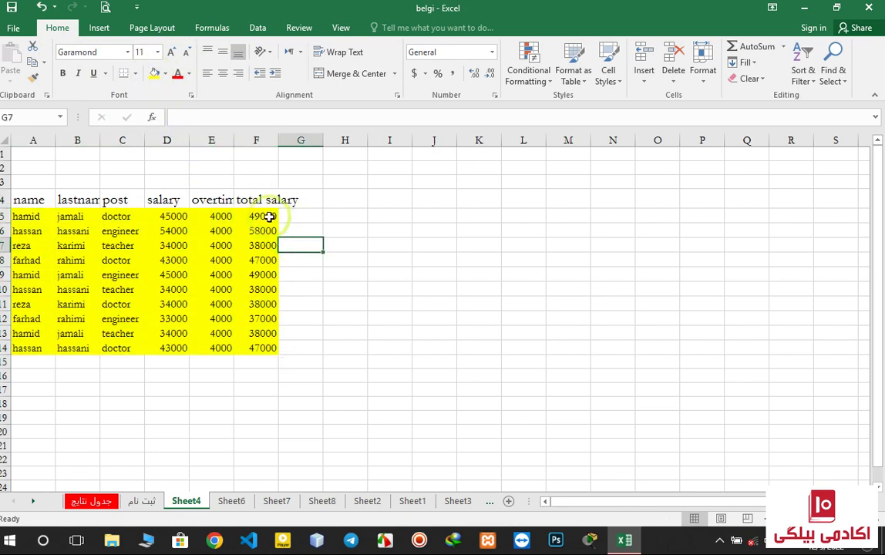
drag(35, 200, 296, 203)
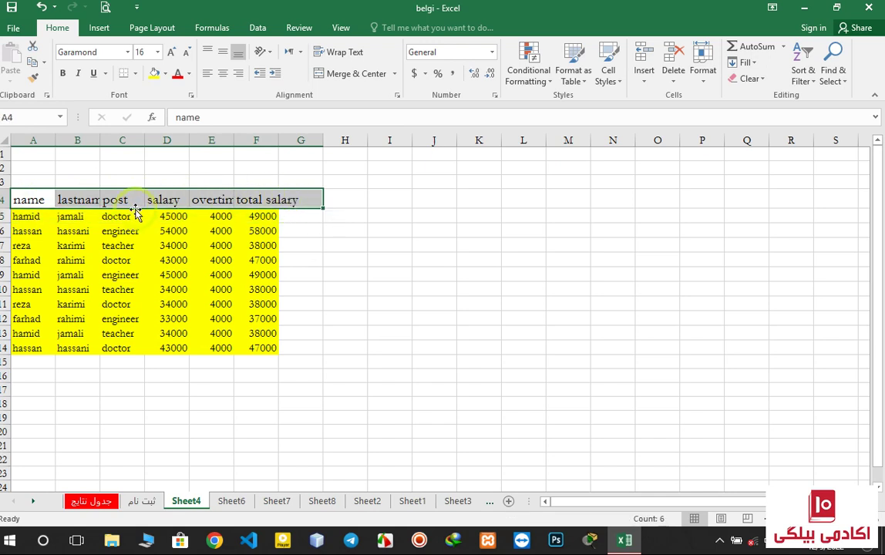
- Apply an orange fill color to the header row A4:G4
click(155, 74)
click(167, 74)
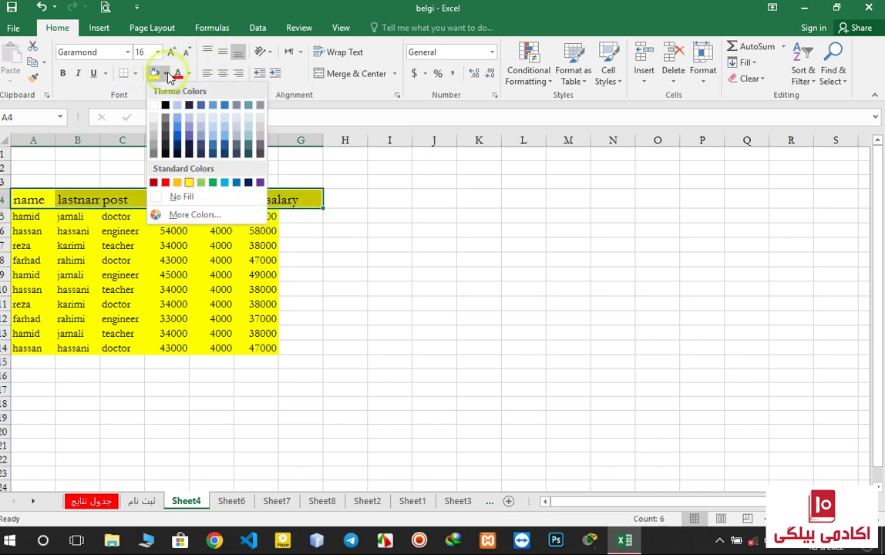
click(177, 182)
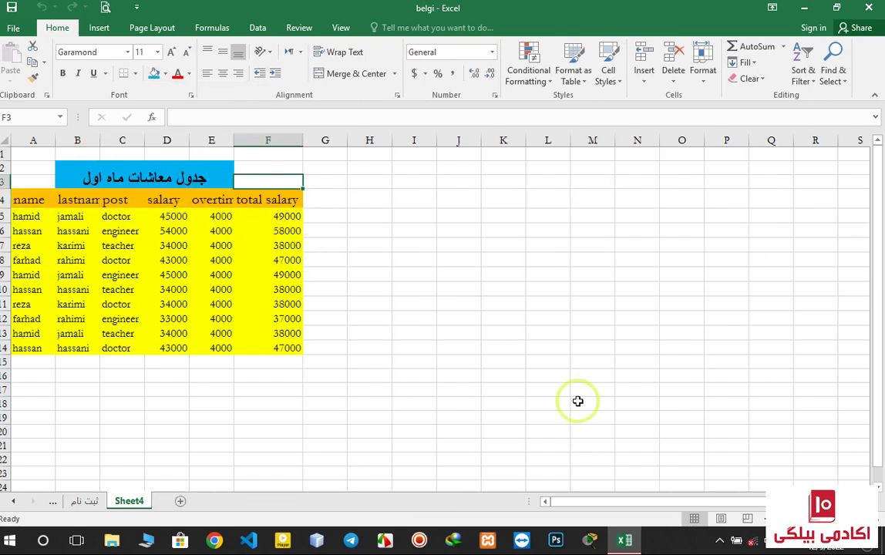
click(719, 540)
click(458, 383)
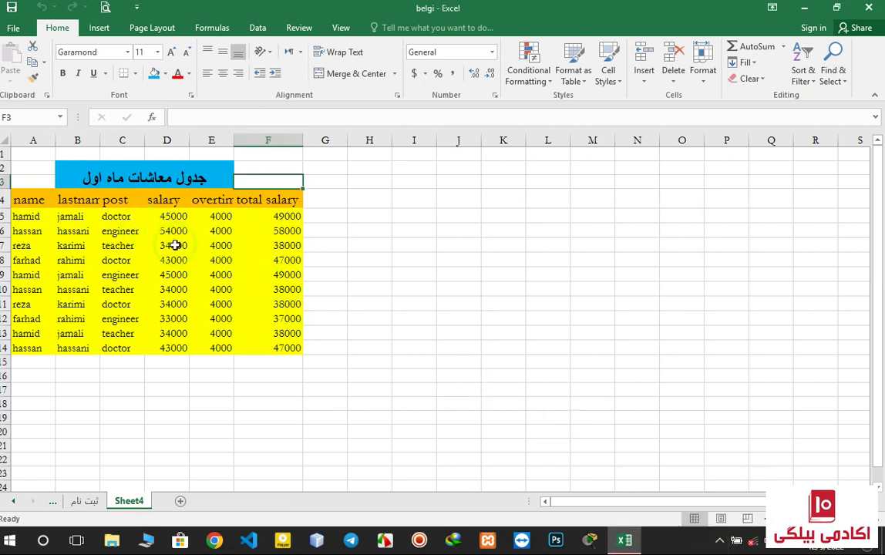
click(85, 176)
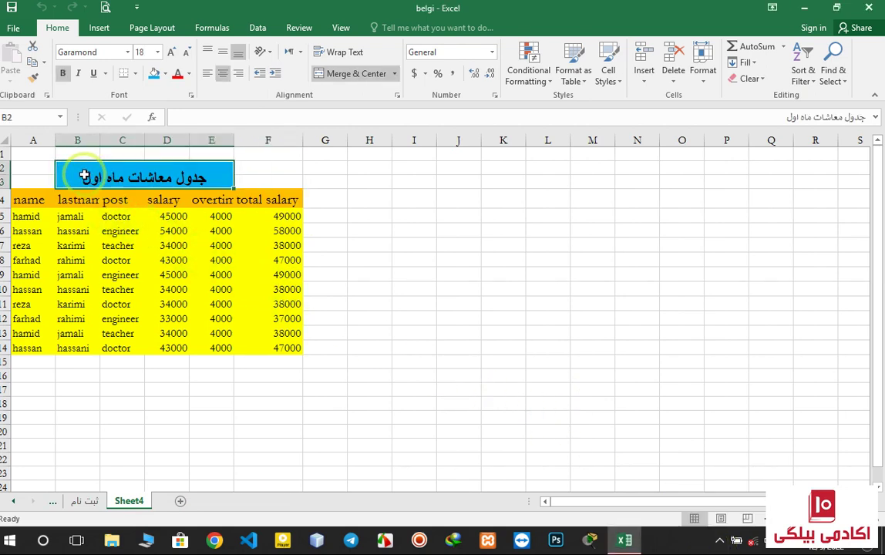
- Insert Sheet5, Sheet6 and Sheet7, then group them with Sheet4
click(181, 502)
click(224, 502)
click(266, 502)
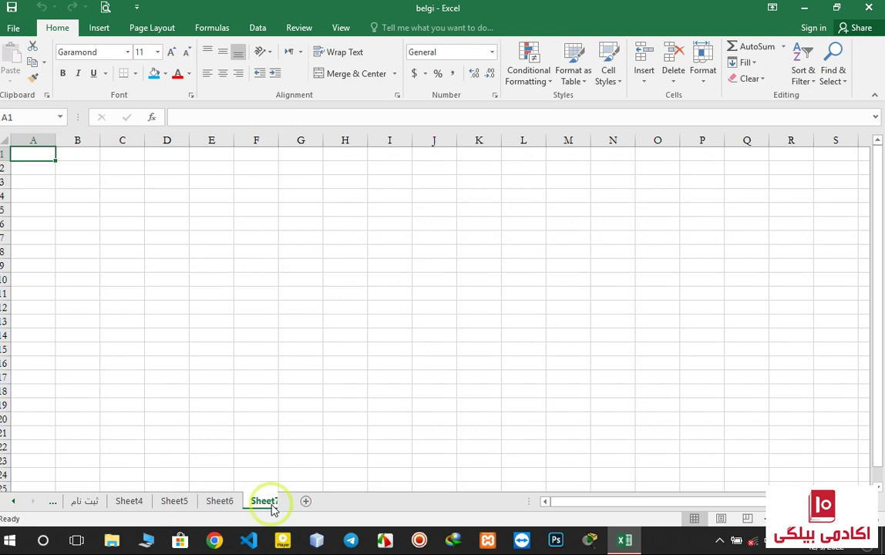
click(133, 501)
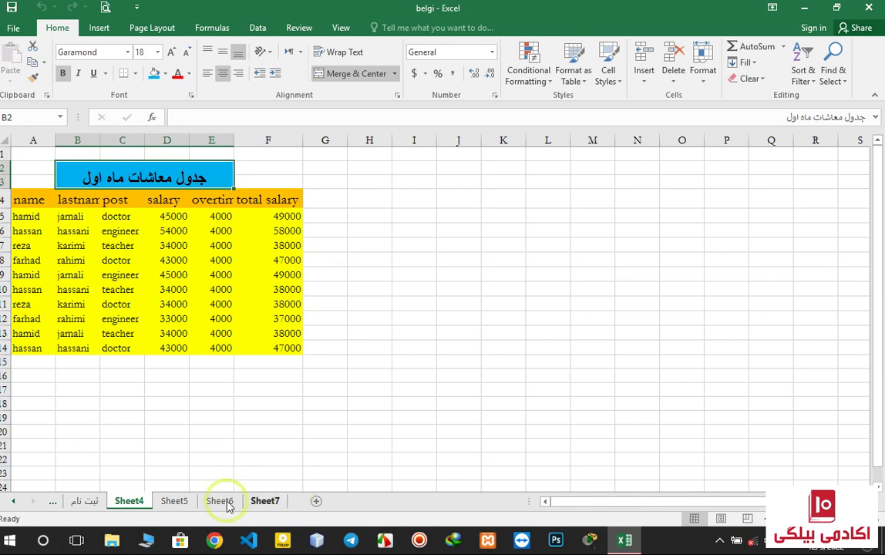
ctrl+click(175, 501)
ctrl+click(221, 500)
ctrl+click(263, 499)
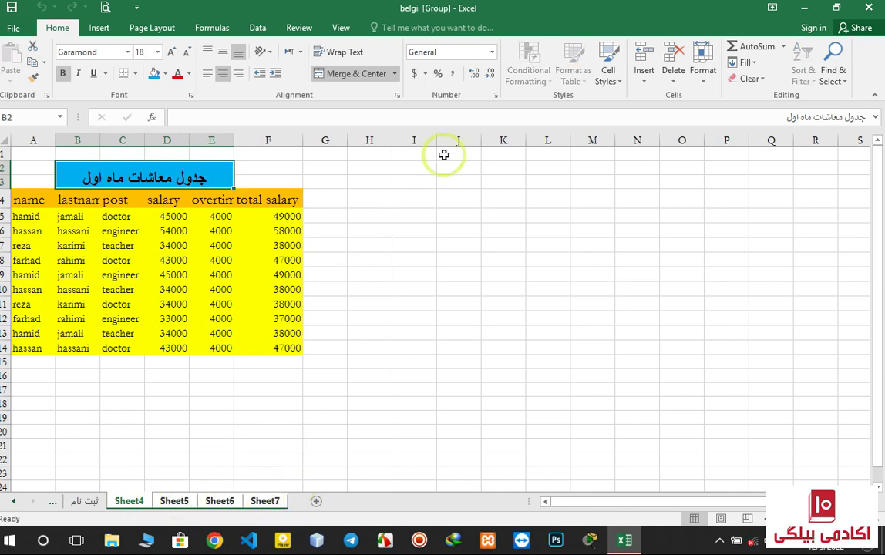
- Fill range A2:F14 across the grouped worksheets with All contents and formats
click(751, 63)
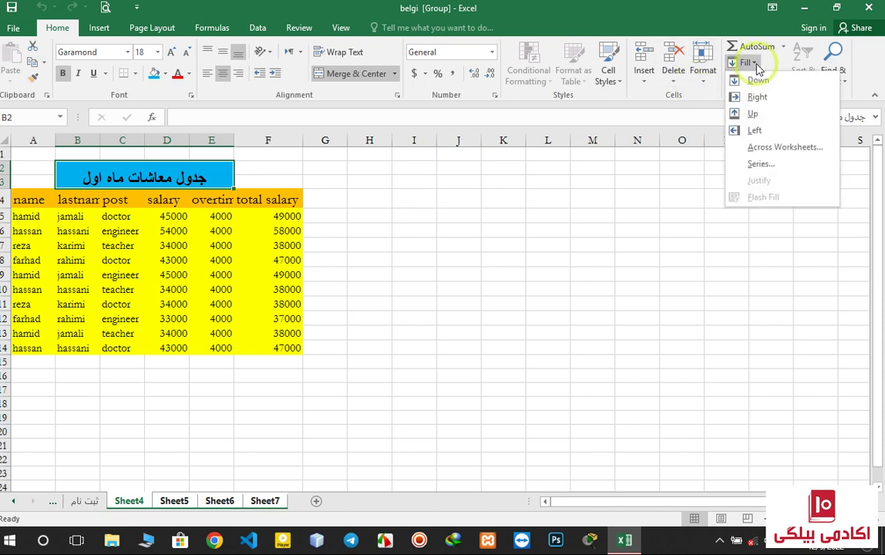
click(759, 145)
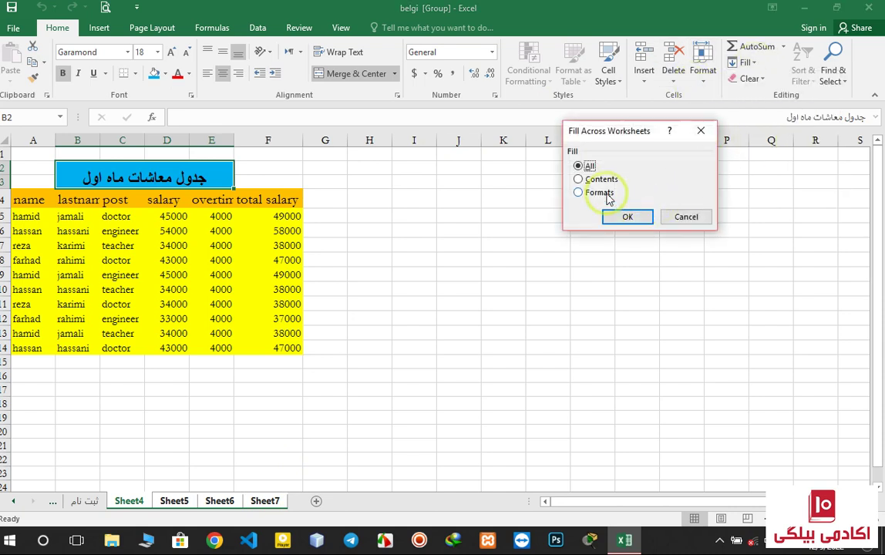
click(702, 132)
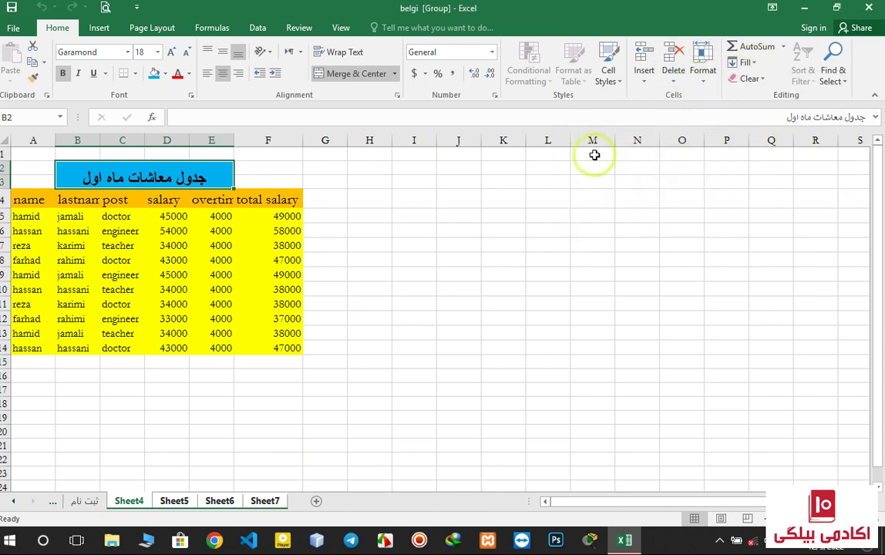
click(29, 170)
drag(29, 170, 267, 348)
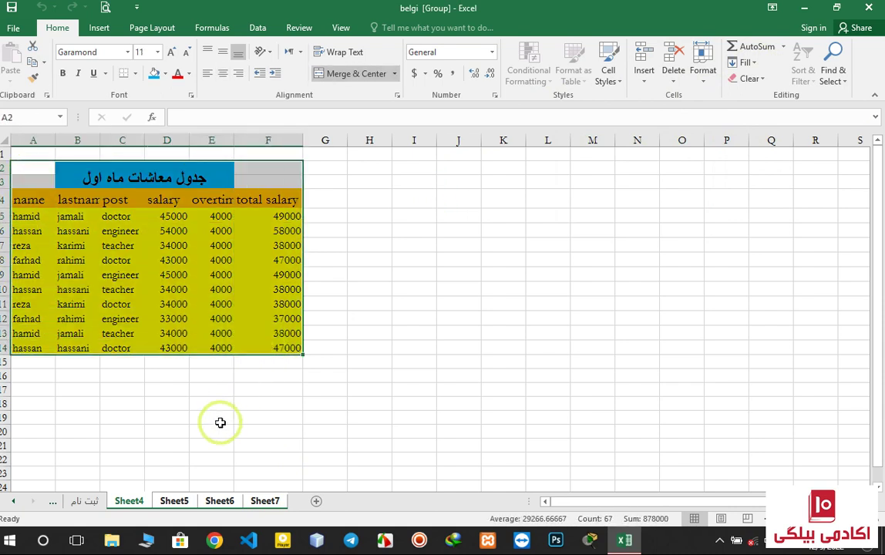
click(756, 63)
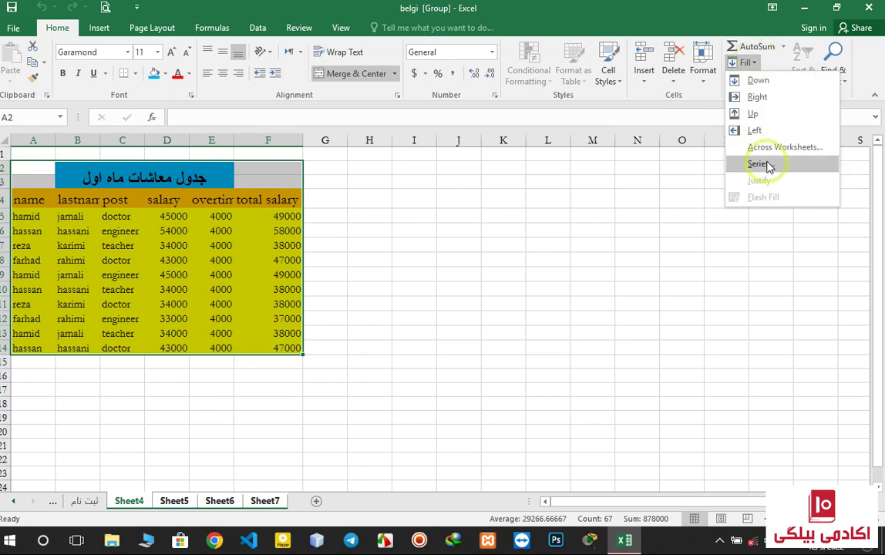
click(760, 147)
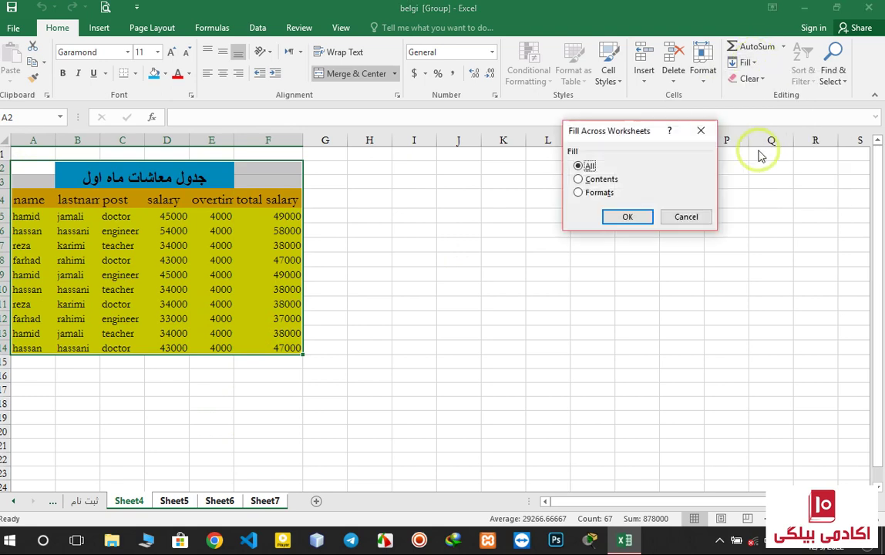
click(625, 216)
- Check the copied table on Sheet6 and Sheet7, then return to Sheet4
click(218, 498)
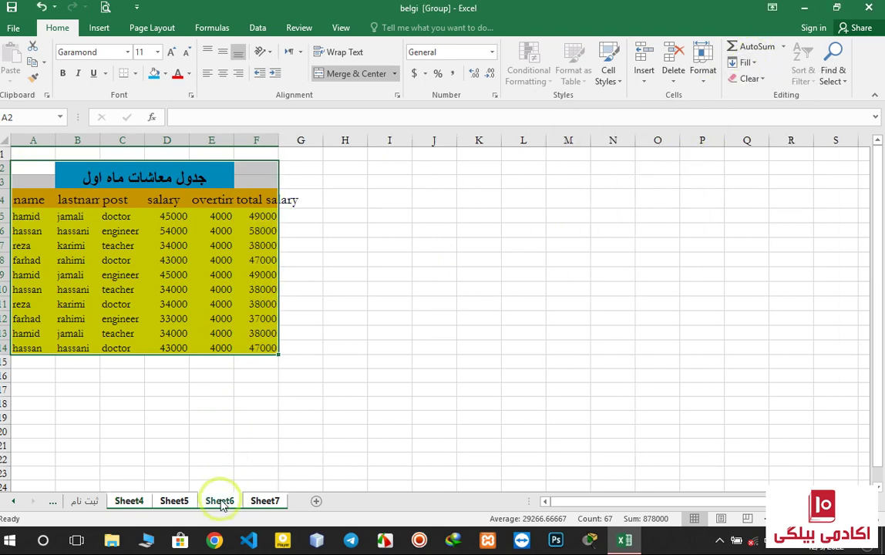
click(252, 500)
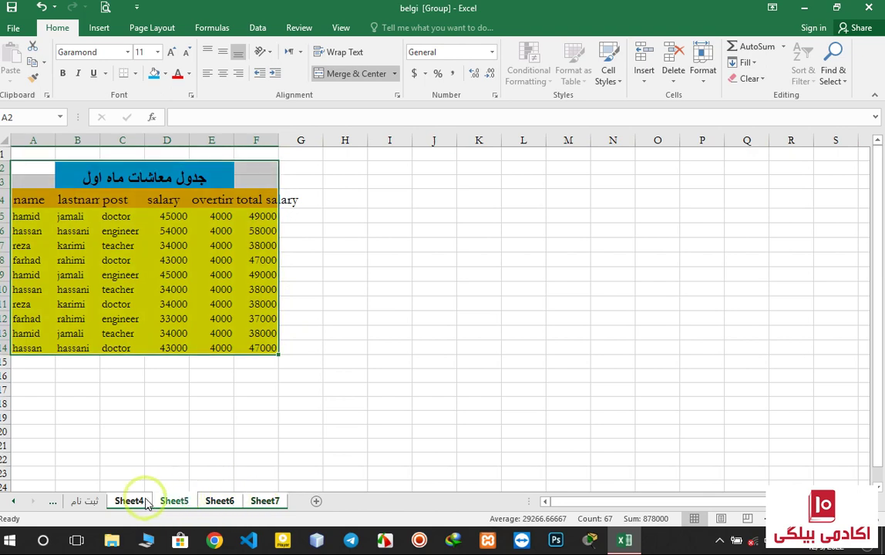
click(128, 500)
- On Sheet5, autofit column F and change the B2 title to 'جدول معاشات ماه دوم'
click(176, 502)
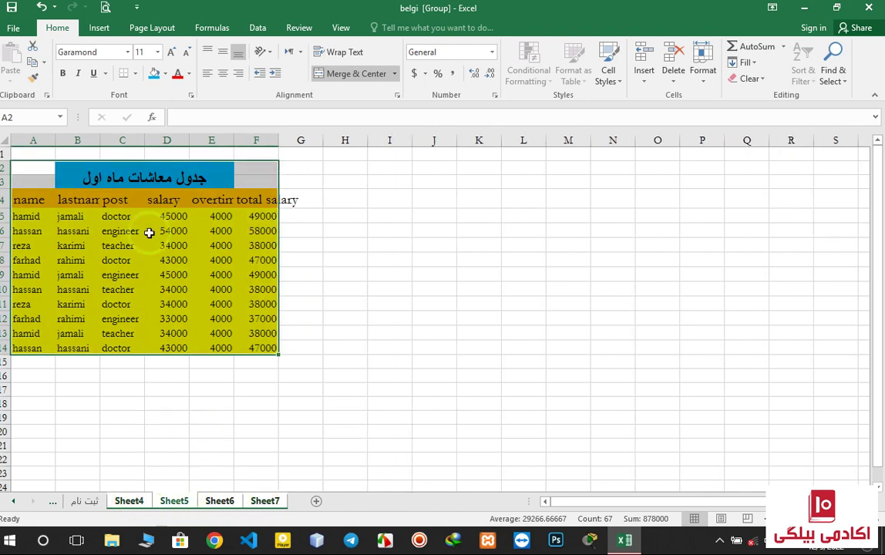
double_click(276, 140)
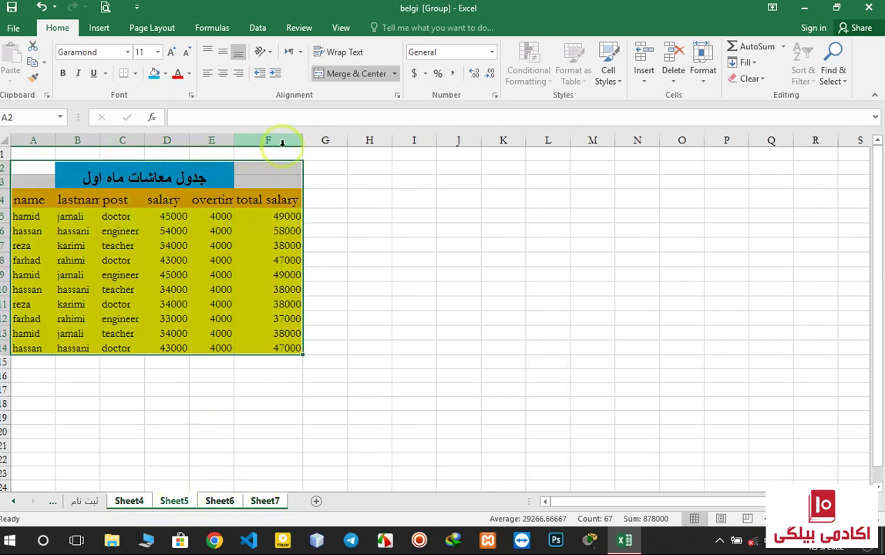
double_click(84, 176)
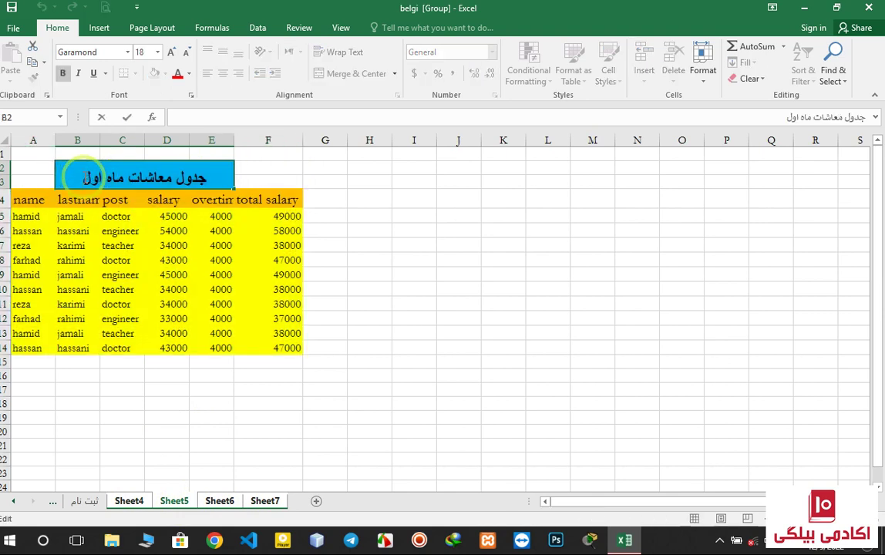
key(BackSpace)
key(BackSpace)
key(BackSpace)
text(دم)
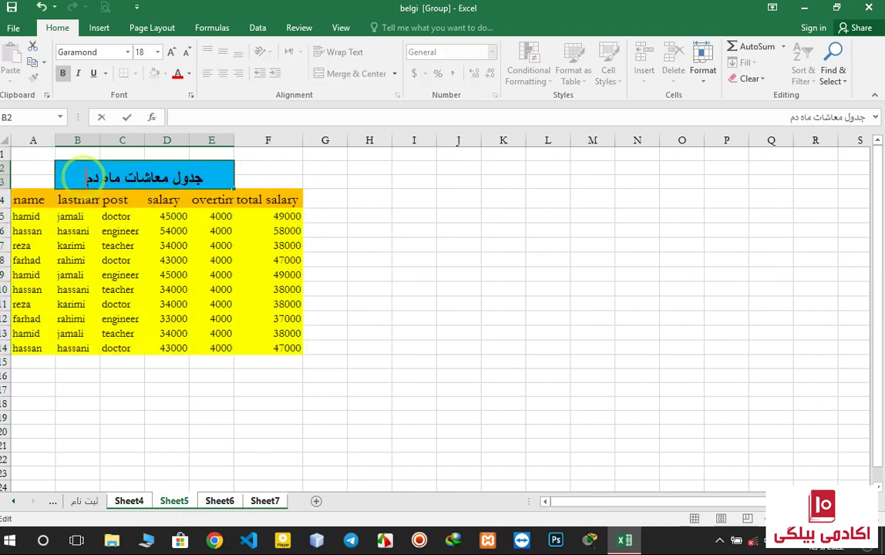
key(BackSpace)
text(رم)
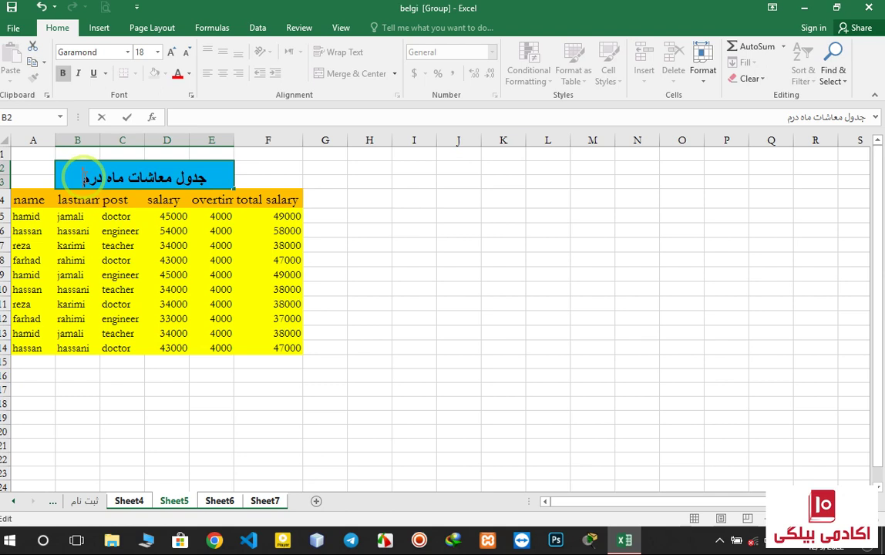
key(BackSpace)
key(BackSpace)
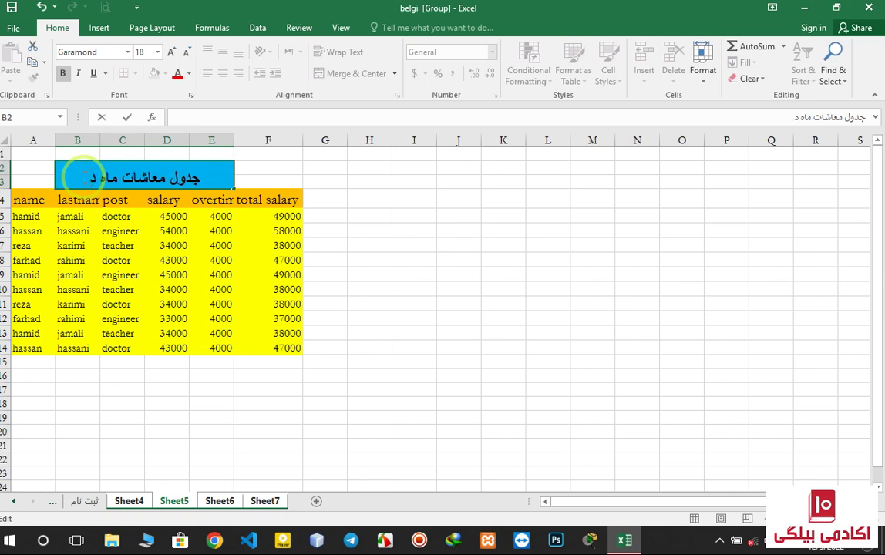
text(وم)
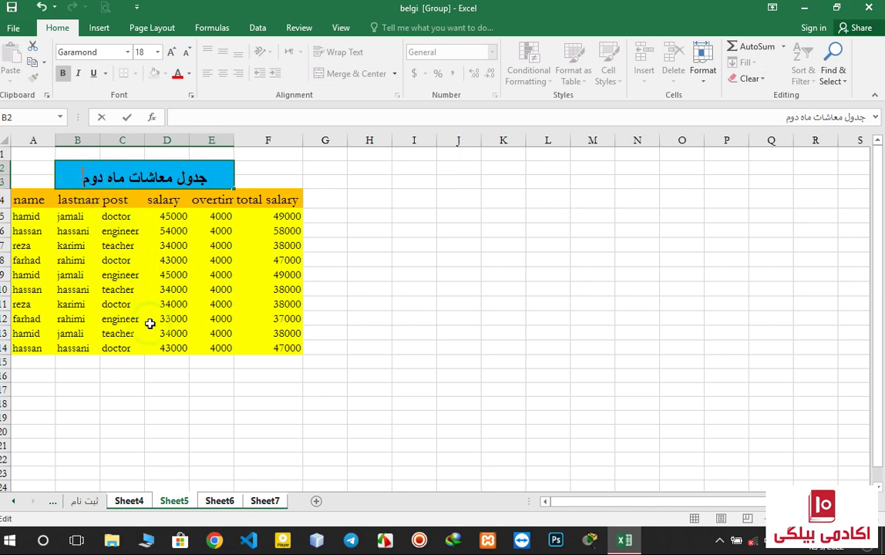
- Change Sheet6's title to 'جدول معاشات ماه سوم'
click(216, 501)
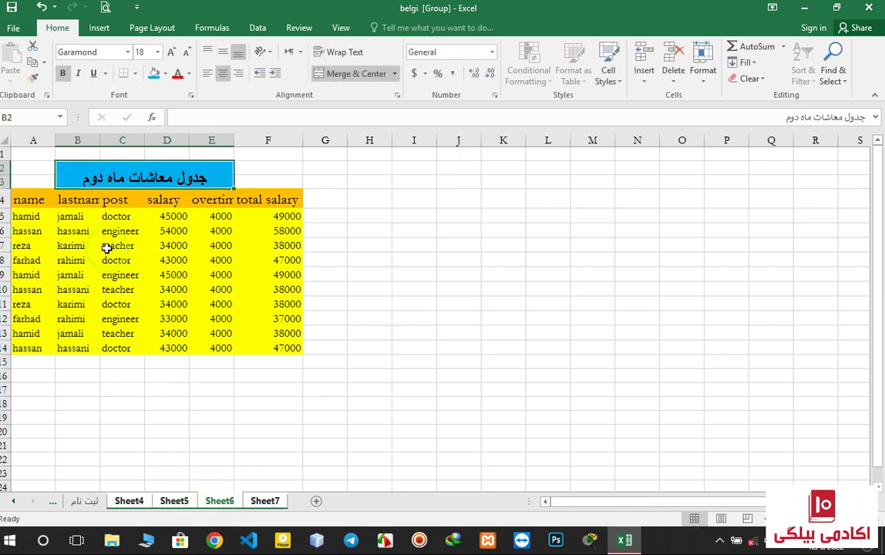
double_click(77, 174)
key(BackSpace)
key(BackSpace)
key(BackSpace)
text(سوم)
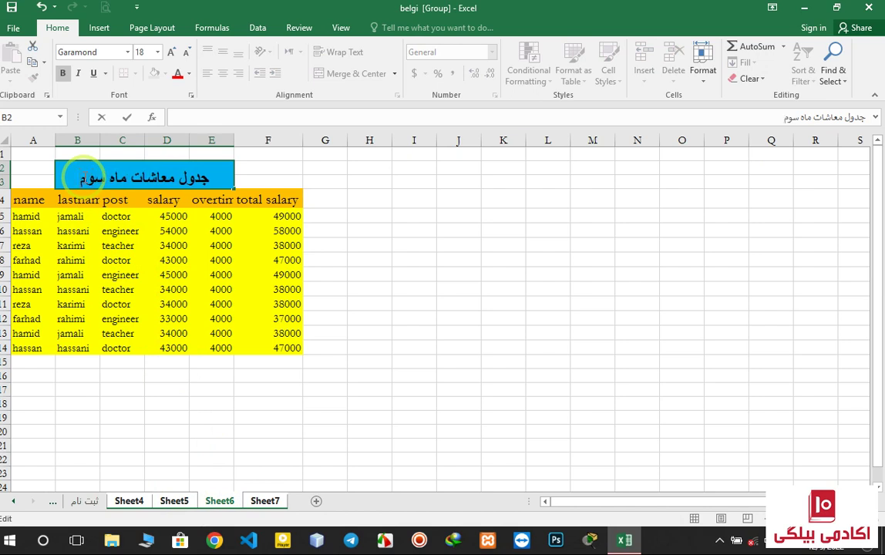
- Change Sheet7's title to 'جدول معاشات ماه چهارم' and add a blank Sheet8
click(266, 501)
click(77, 176)
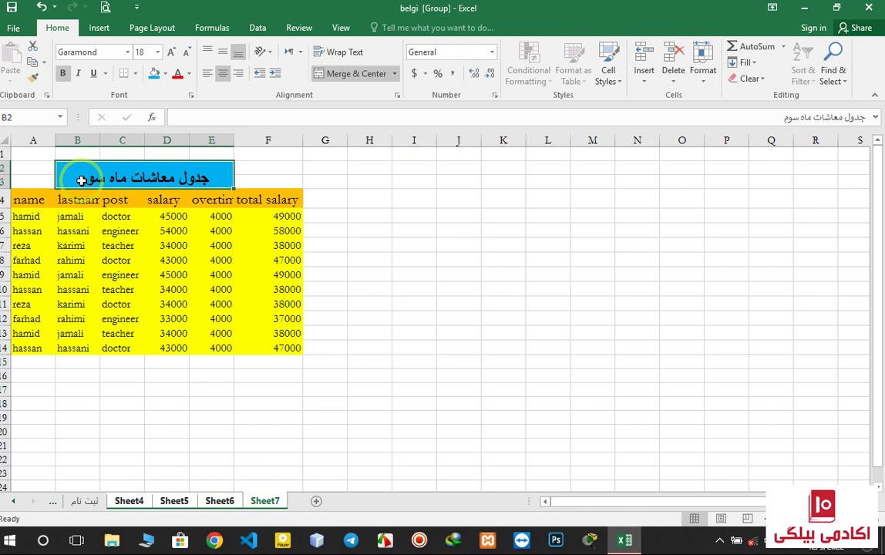
double_click(81, 178)
key(BackSpace)
key(BackSpace)
key(BackSpace)
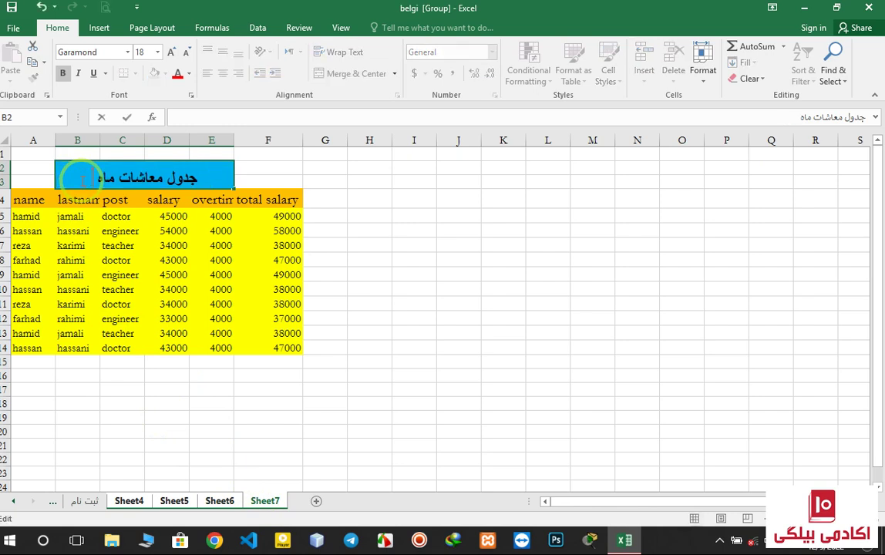
text(چهارم)
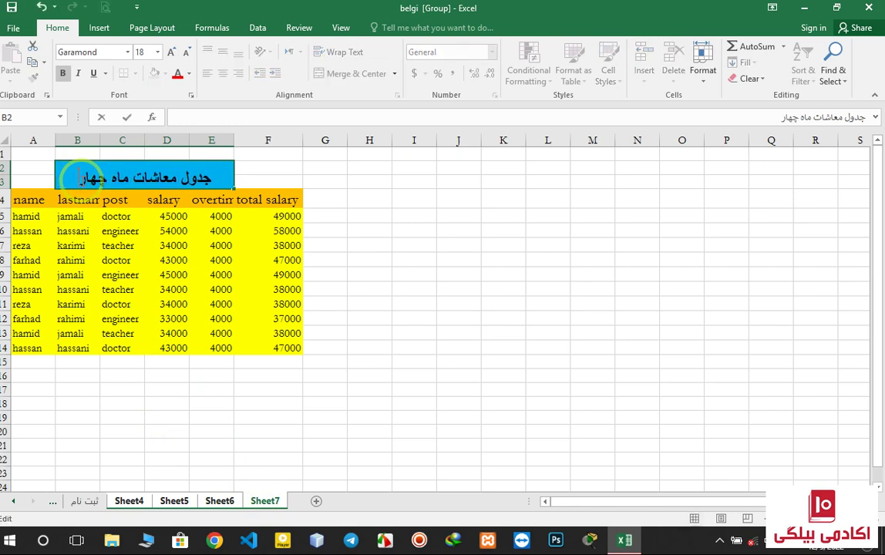
click(94, 222)
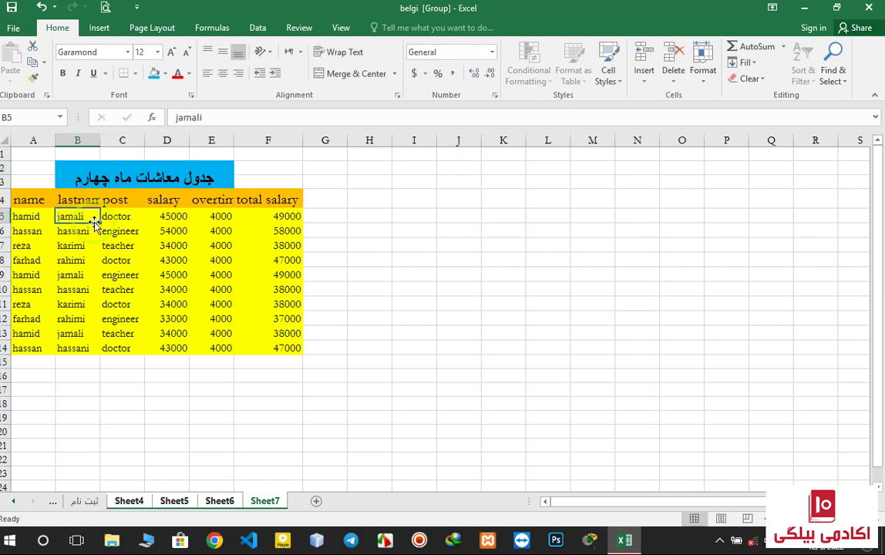
click(317, 501)
- On Sheet8, enter the headings name, lastname and total salary in A4:C4
click(27, 196)
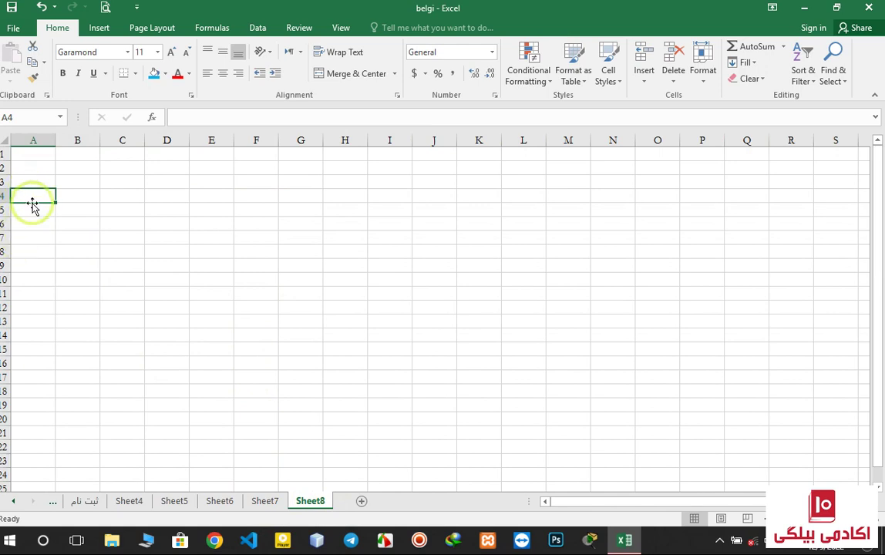
text(ن)
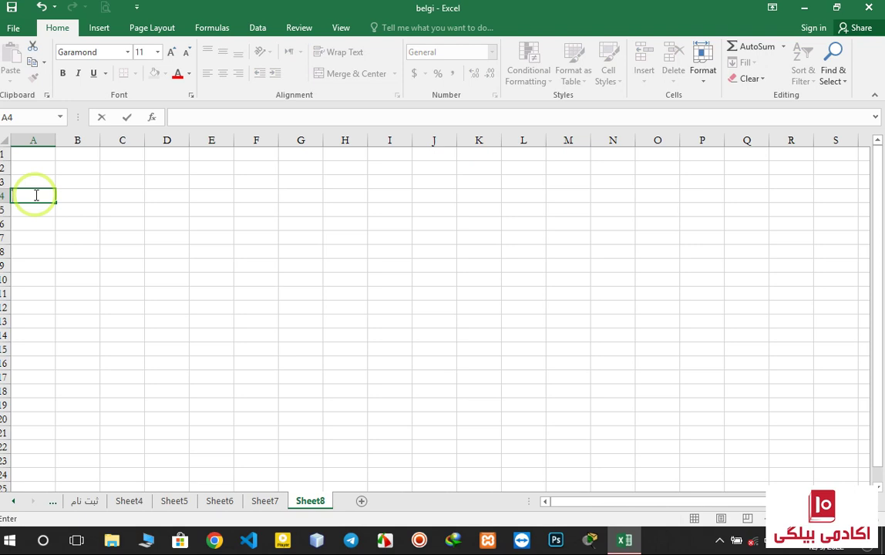
text(ame)
key(Tab)
text(l)
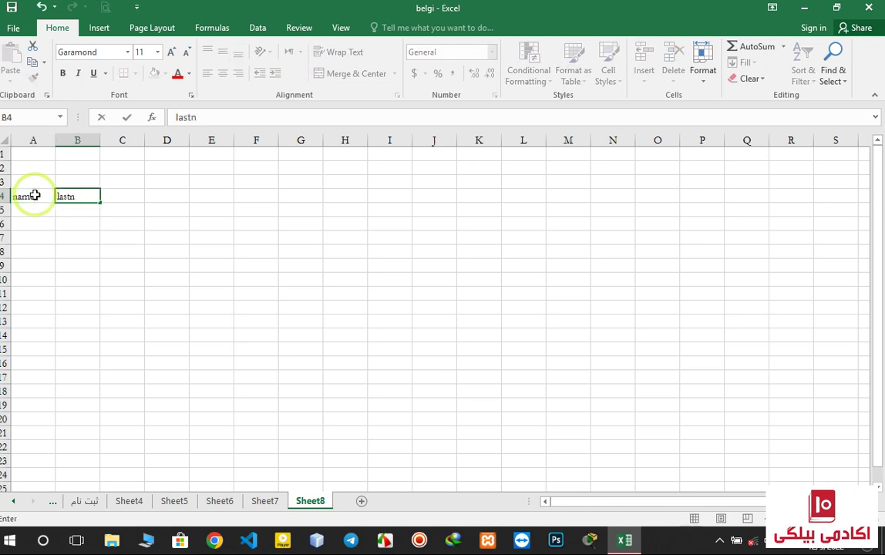
text(astname)
key(Tab)
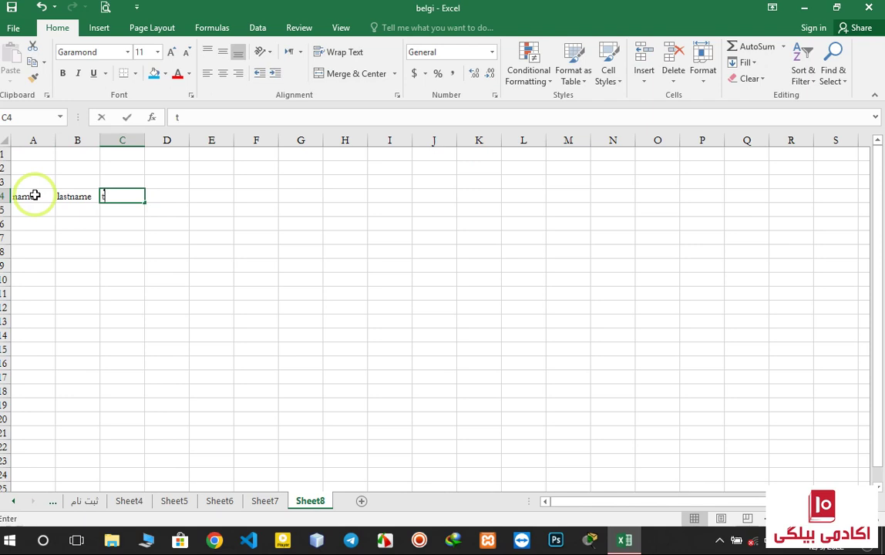
text(total salary)
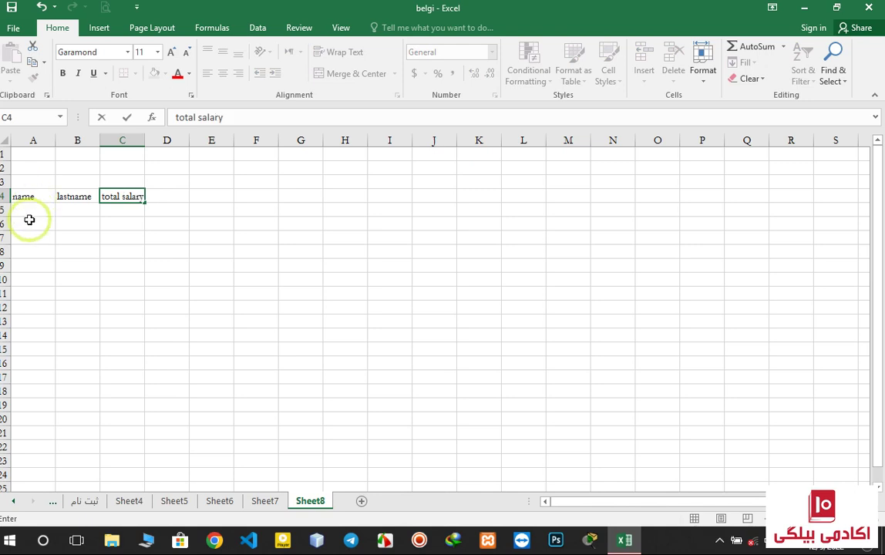
click(31, 210)
- Copy the names and last names in Sheet4's A5:B14 into Sheet8 at A5
click(129, 502)
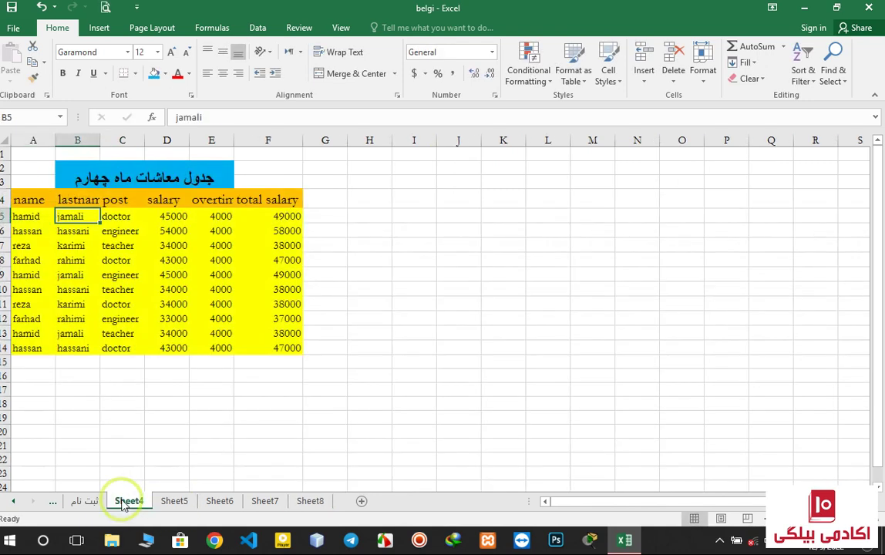
drag(23, 218, 57, 344)
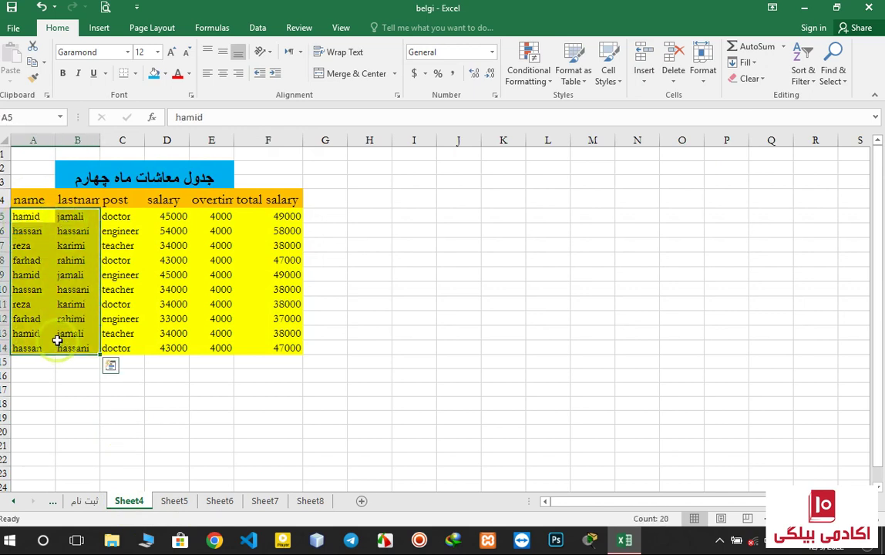
key(ctrl+c)
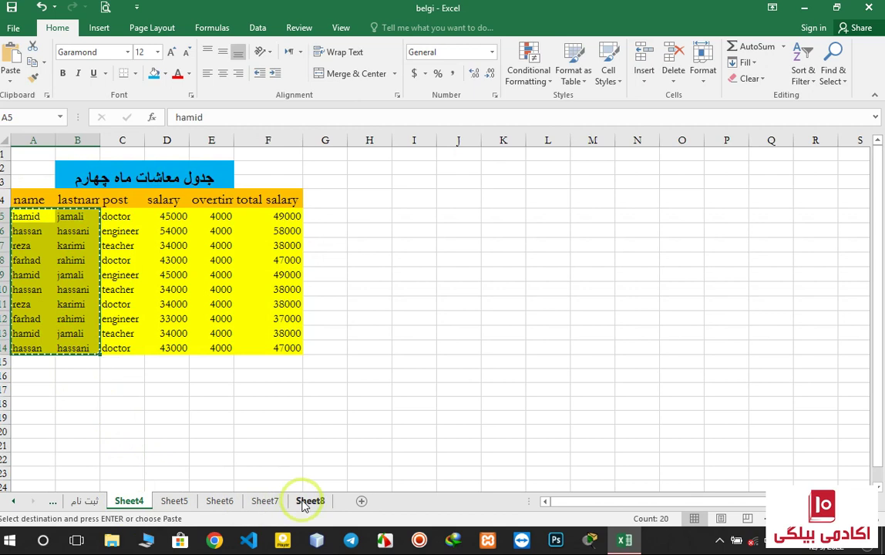
click(309, 502)
key(ctrl+v)
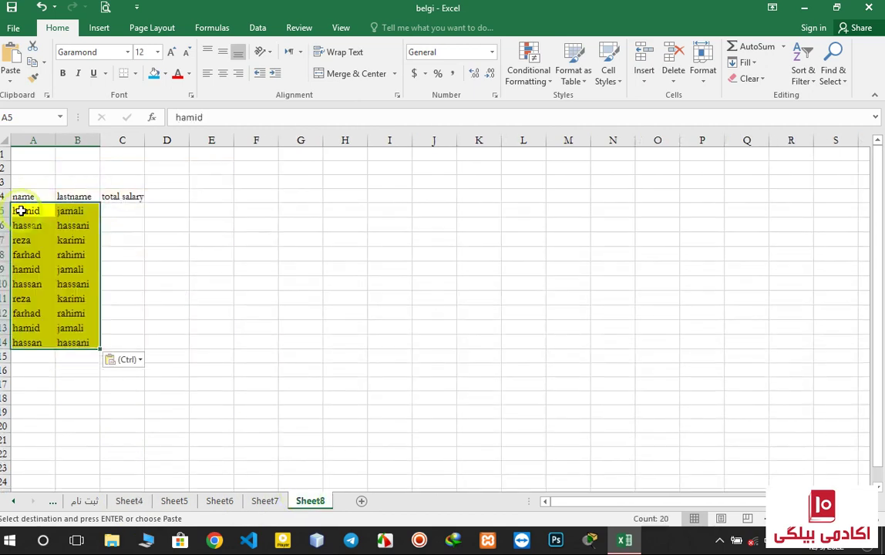
click(124, 212)
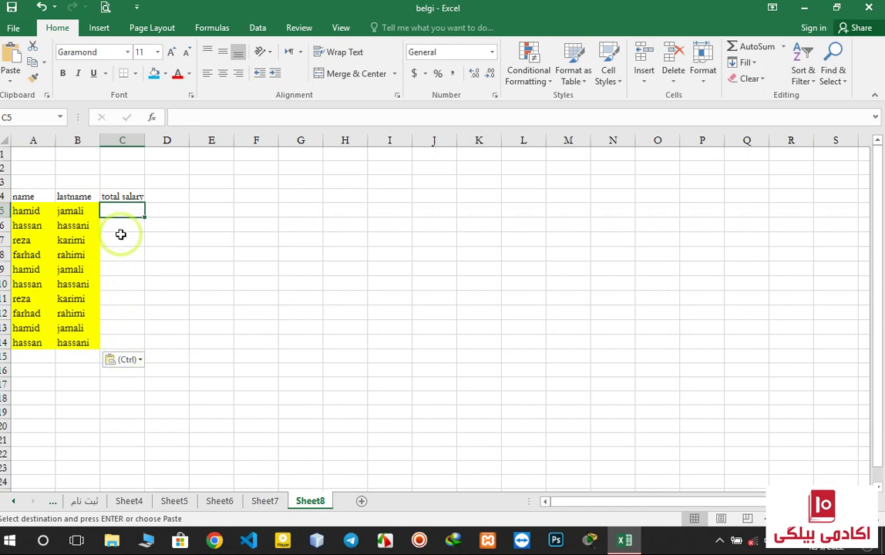
- Give Sheet8's header cells A4:C4 an orange fill
drag(19, 197, 121, 197)
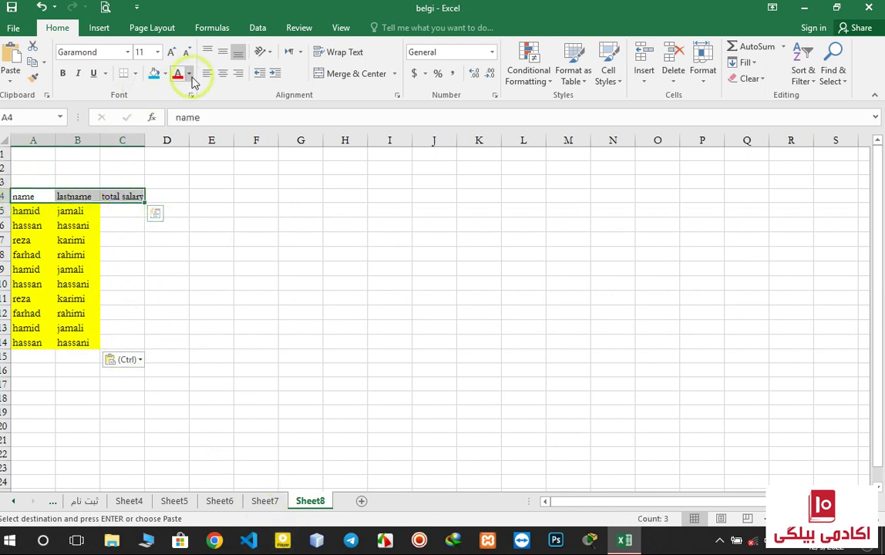
click(165, 74)
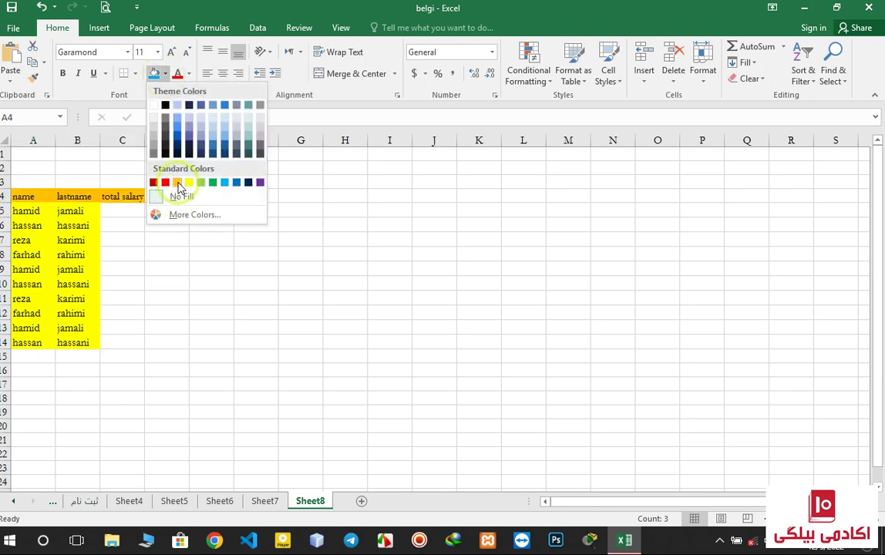
click(178, 183)
click(124, 209)
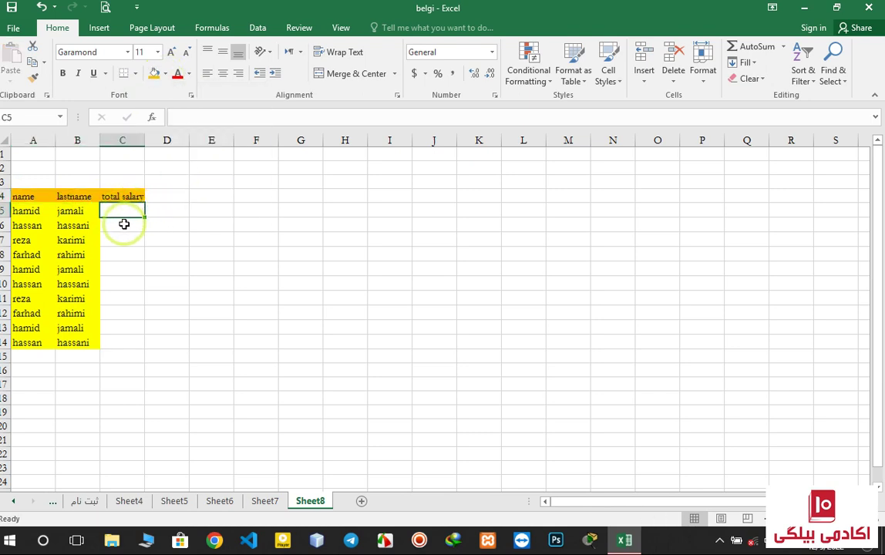
click(258, 28)
- Start a Sum consolidation and add Sheet4!$F$5:$F$14 as its first source reference
click(566, 48)
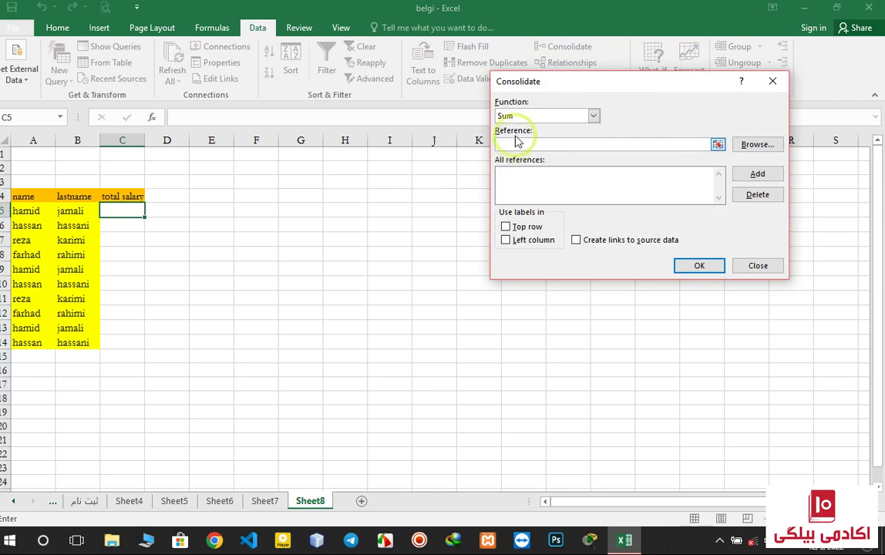
click(593, 117)
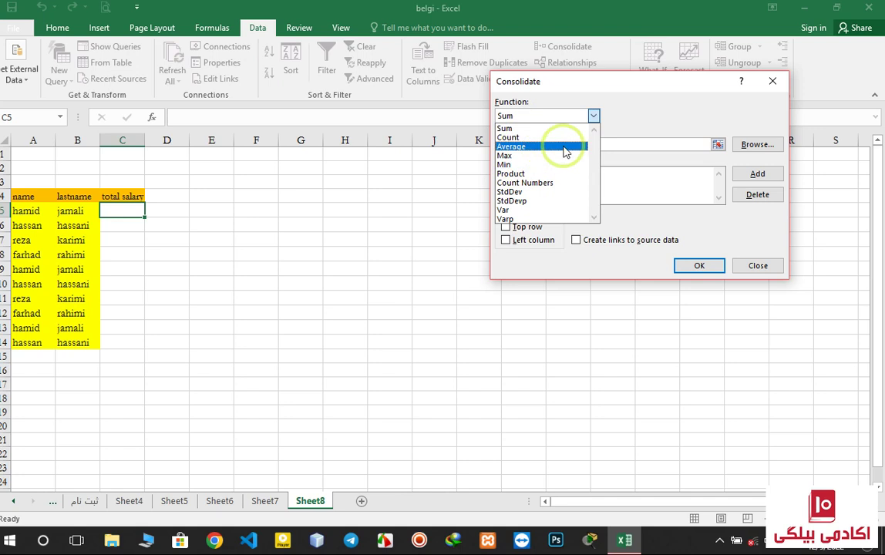
click(541, 117)
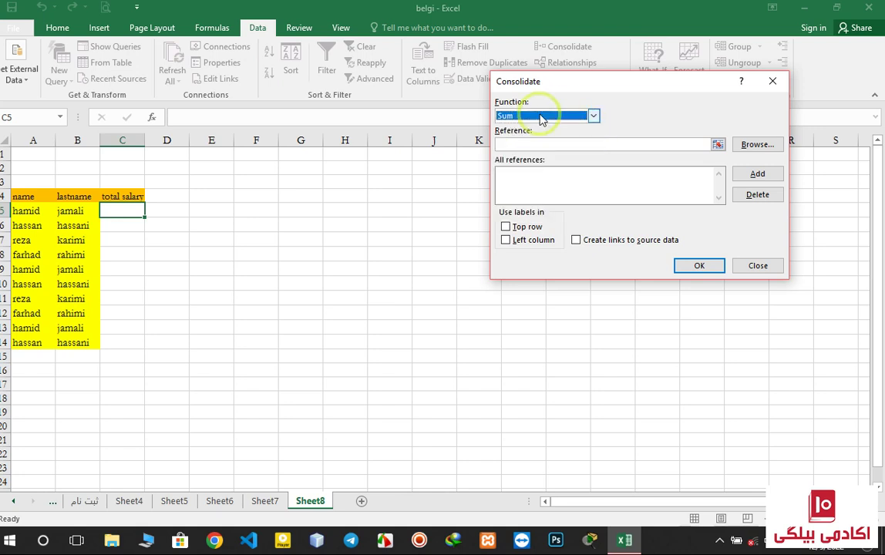
click(529, 145)
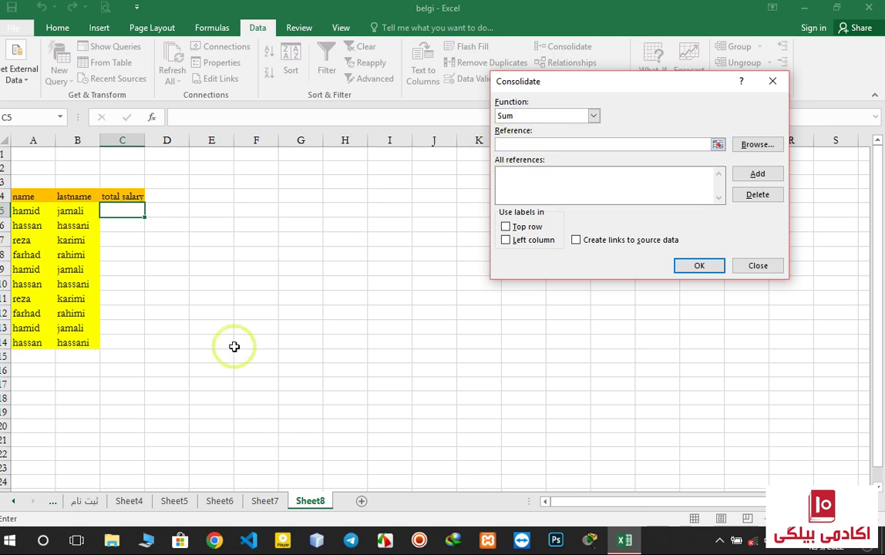
click(130, 501)
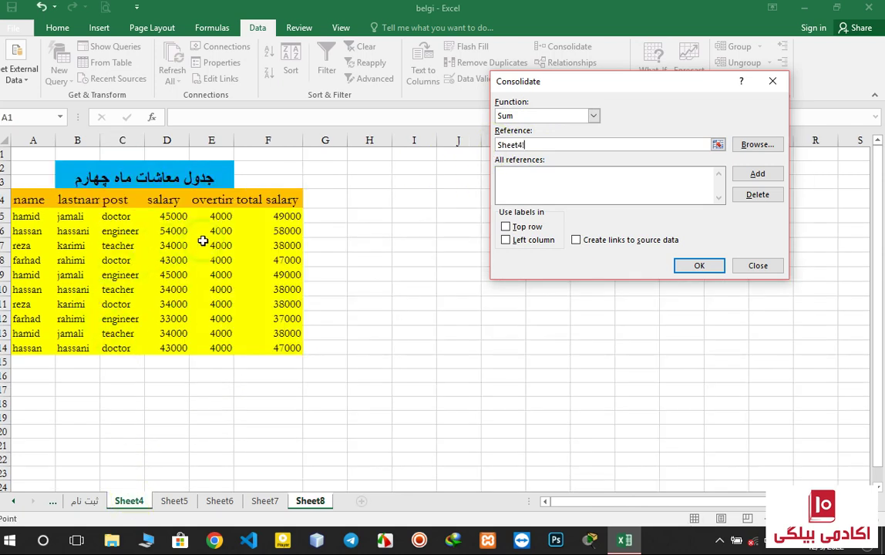
drag(279, 215, 279, 288)
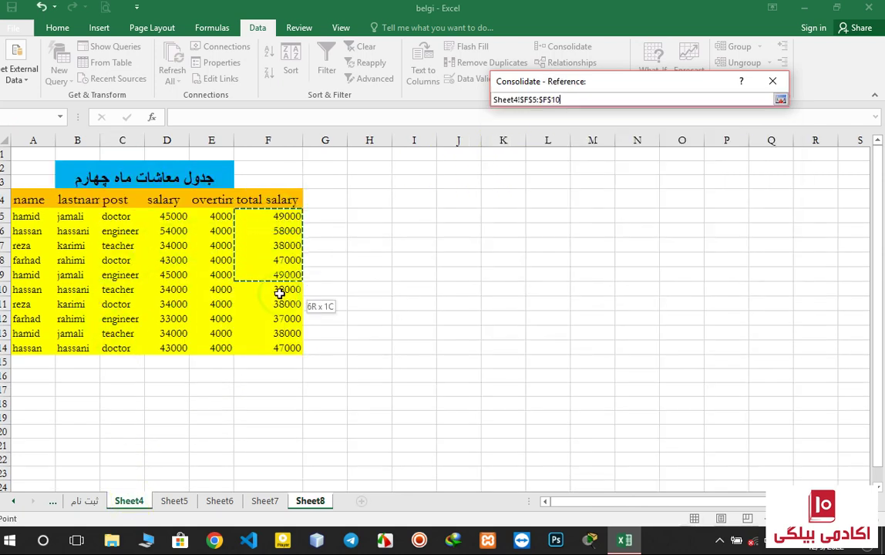
drag(275, 348, 275, 348)
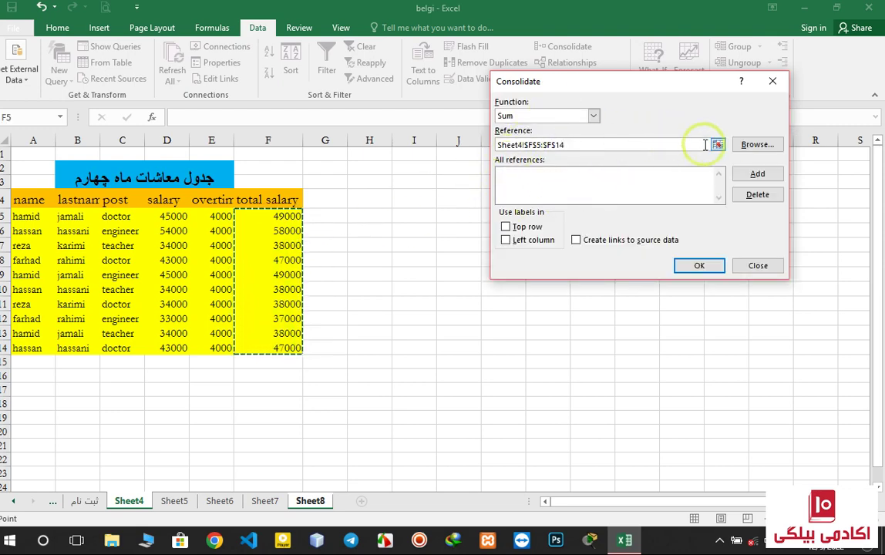
click(743, 176)
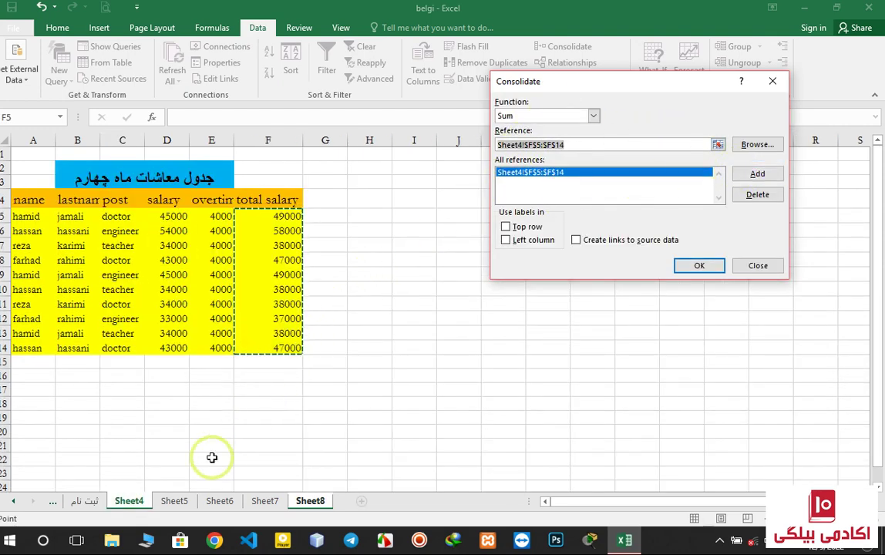
- Add F5:F14 from Sheet5, Sheet6 and Sheet7 to the consolidation references
click(171, 502)
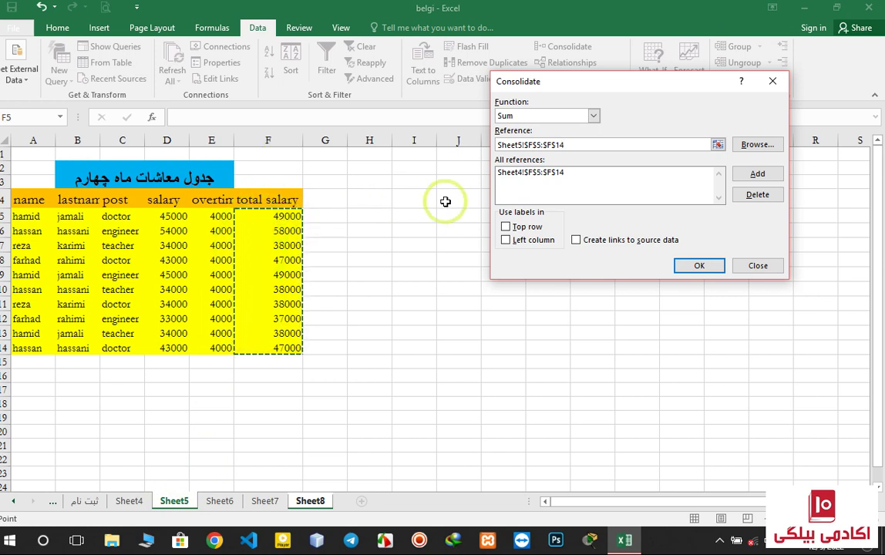
click(757, 175)
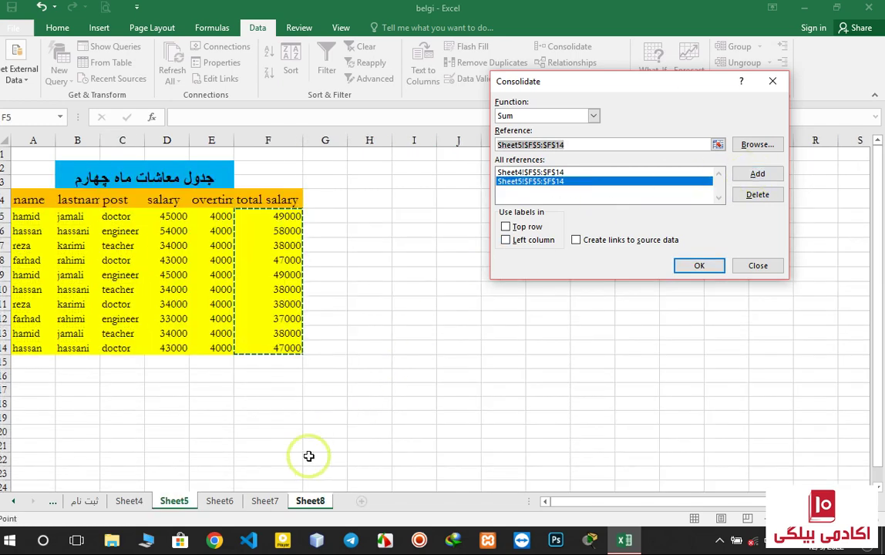
click(222, 500)
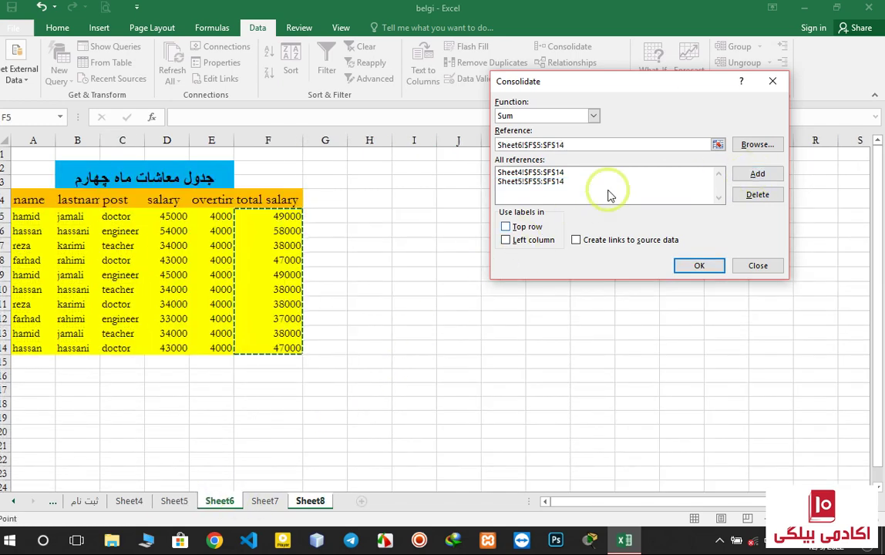
click(748, 174)
click(265, 501)
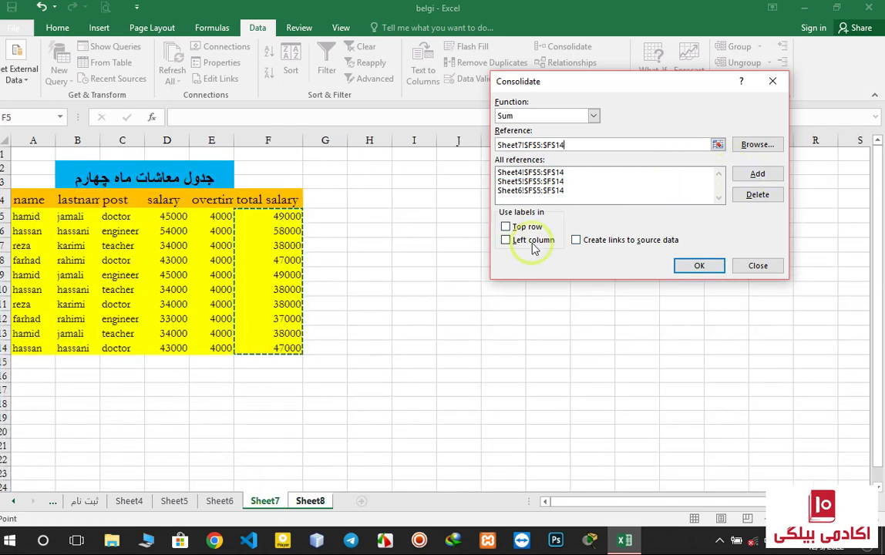
click(755, 174)
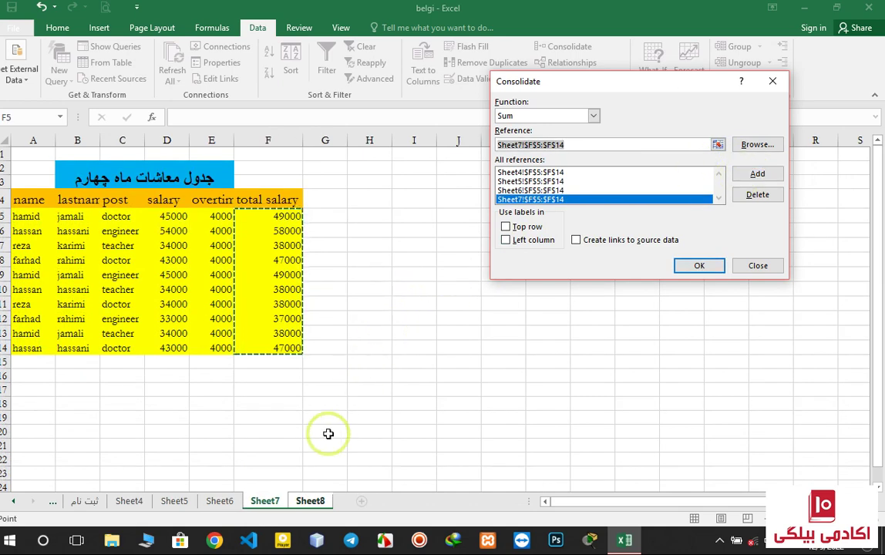
- Output the consolidated sums into Sheet8 from C5, giving 196000 in C5
click(310, 502)
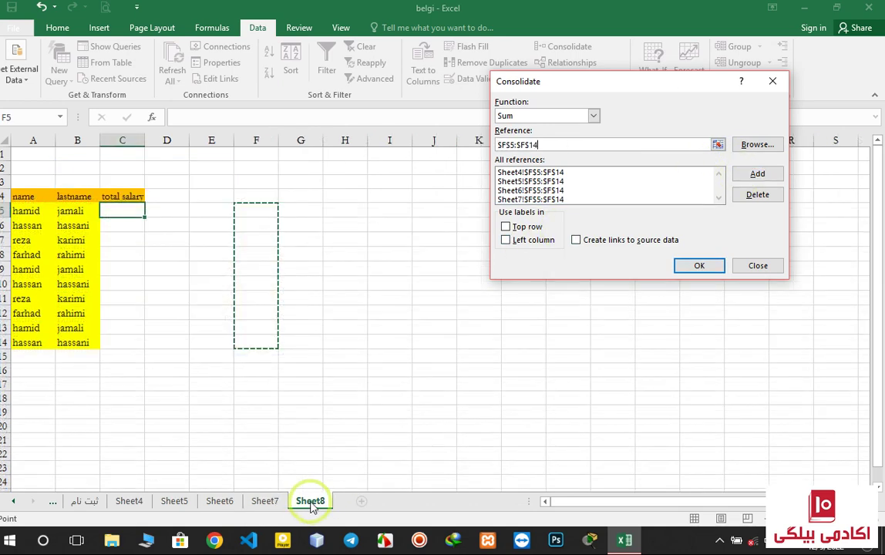
click(124, 211)
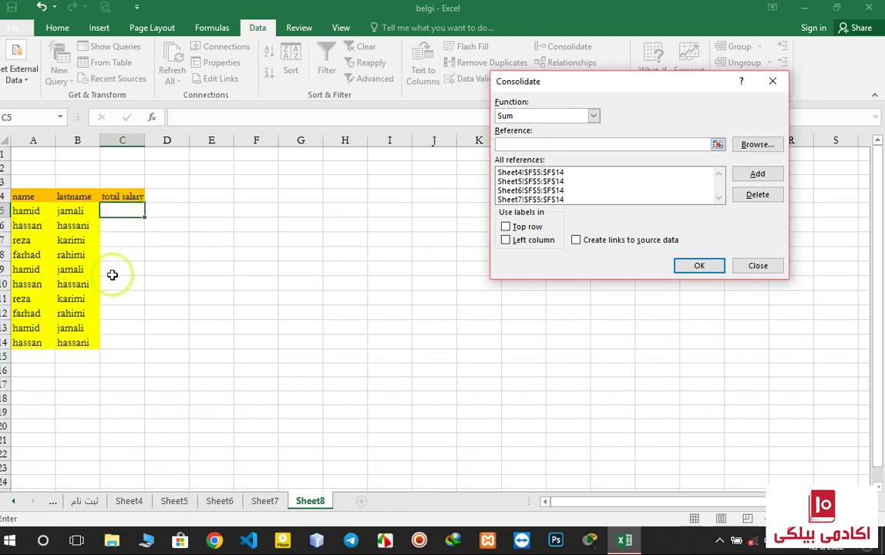
click(697, 265)
click(169, 210)
click(128, 212)
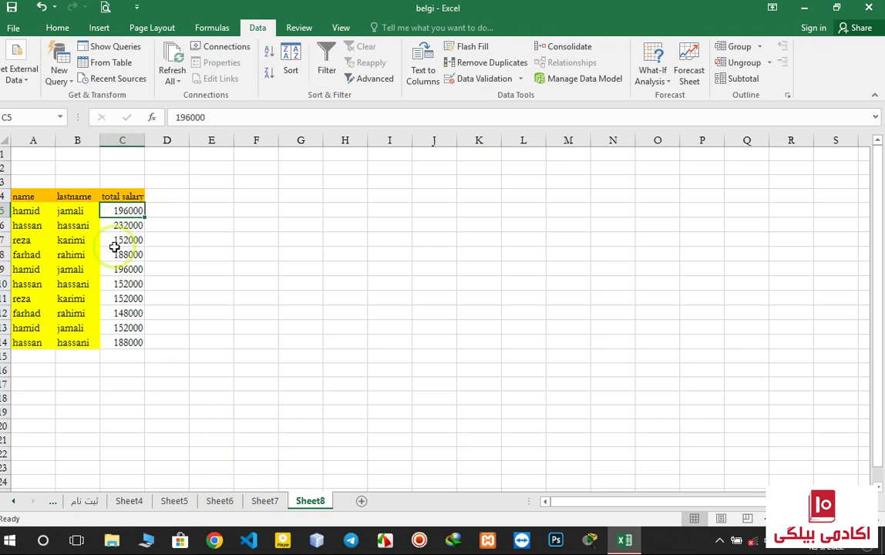
click(127, 225)
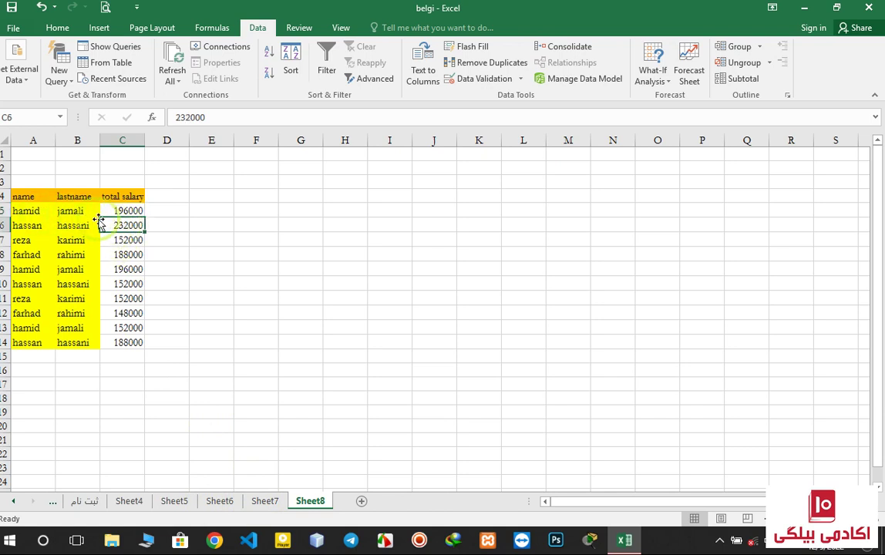
click(123, 212)
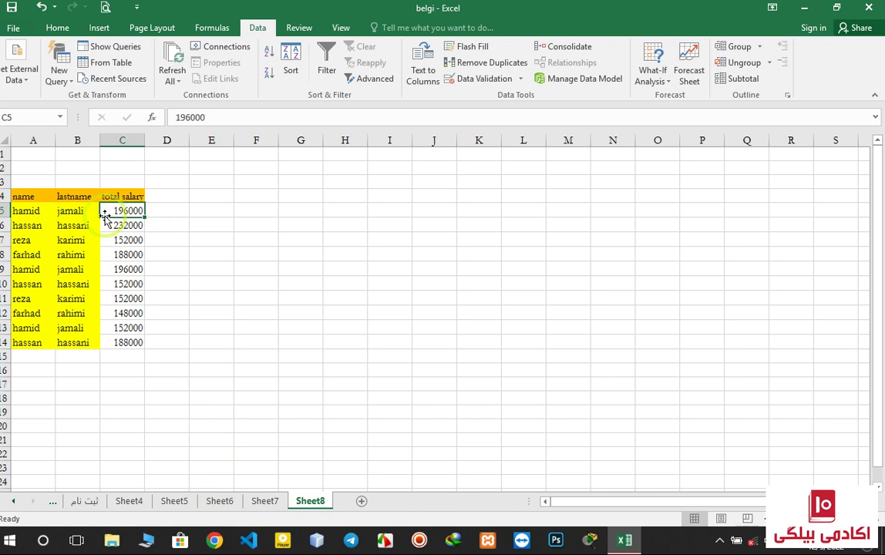
click(128, 238)
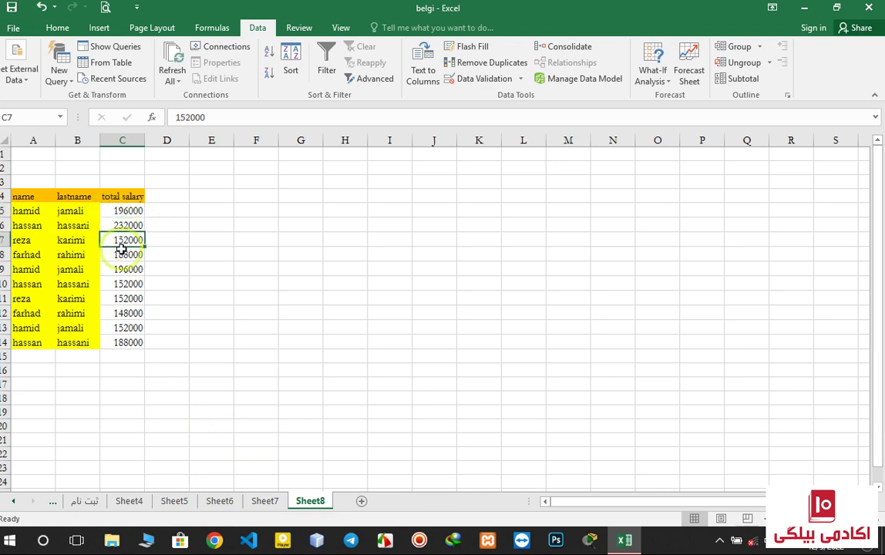
click(123, 252)
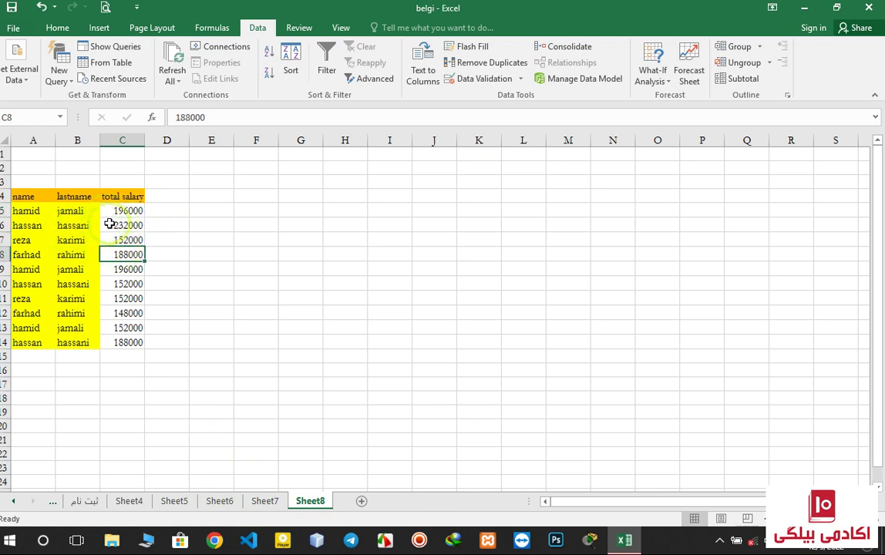
click(22, 197)
drag(22, 197, 124, 345)
click(181, 290)
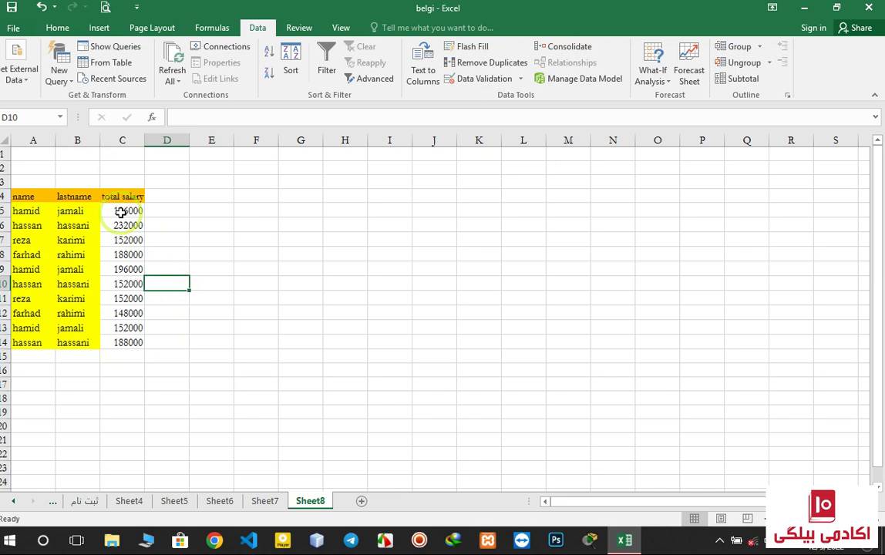
click(120, 209)
click(118, 223)
click(120, 241)
click(125, 255)
click(129, 282)
click(126, 269)
click(125, 283)
click(128, 298)
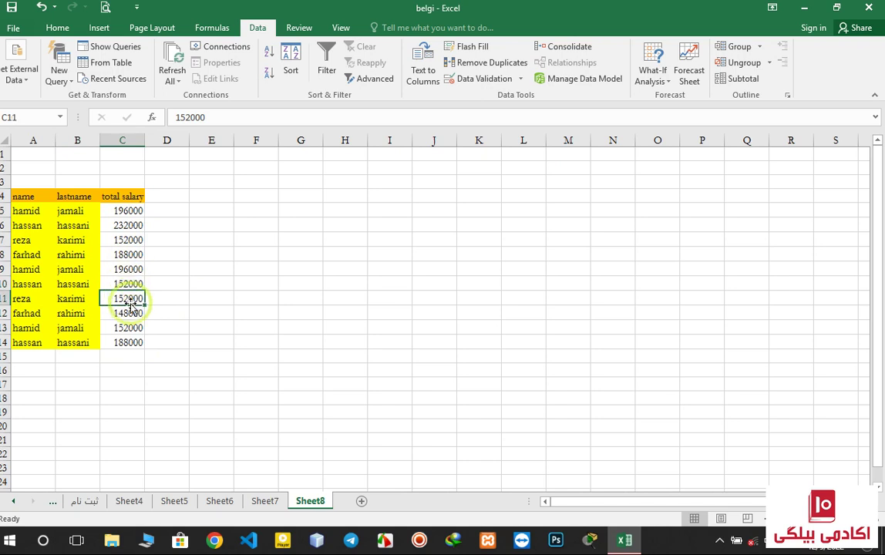
click(127, 313)
click(128, 328)
click(130, 342)
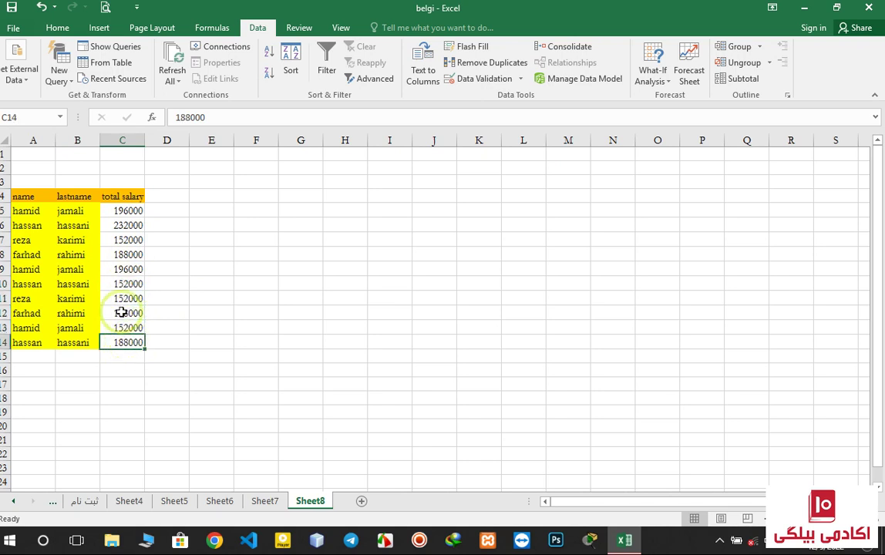
click(123, 225)
click(121, 209)
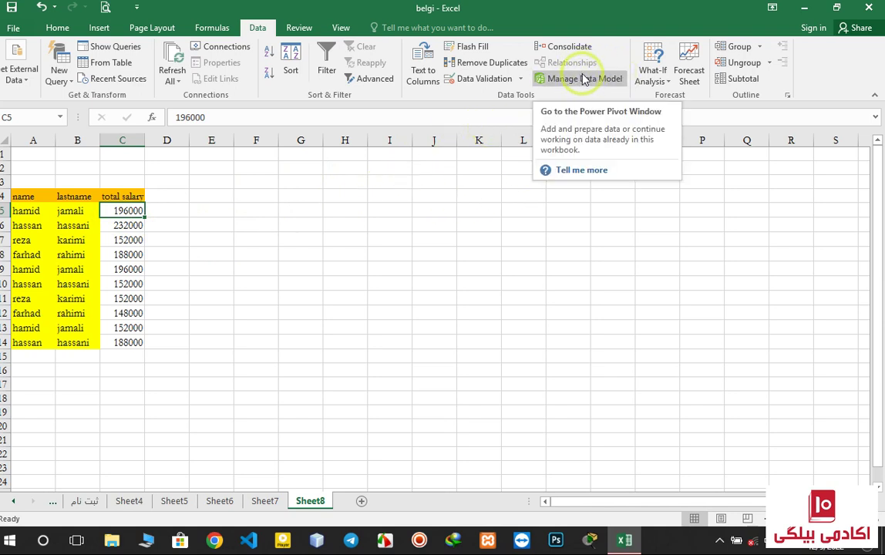
click(211, 208)
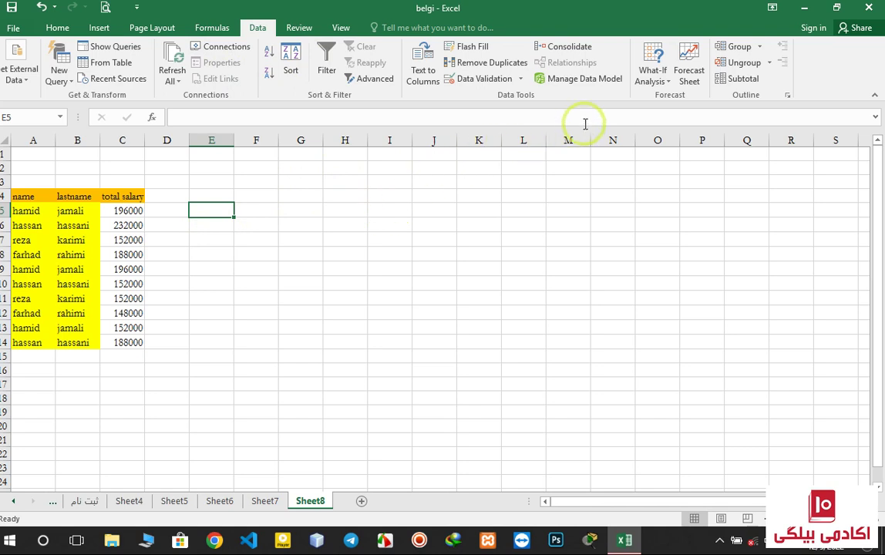
click(269, 208)
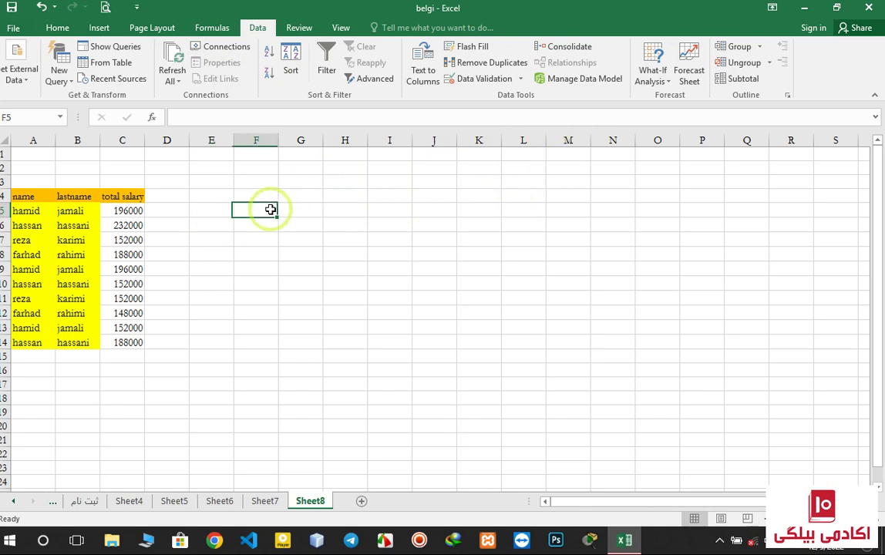
click(289, 208)
click(197, 208)
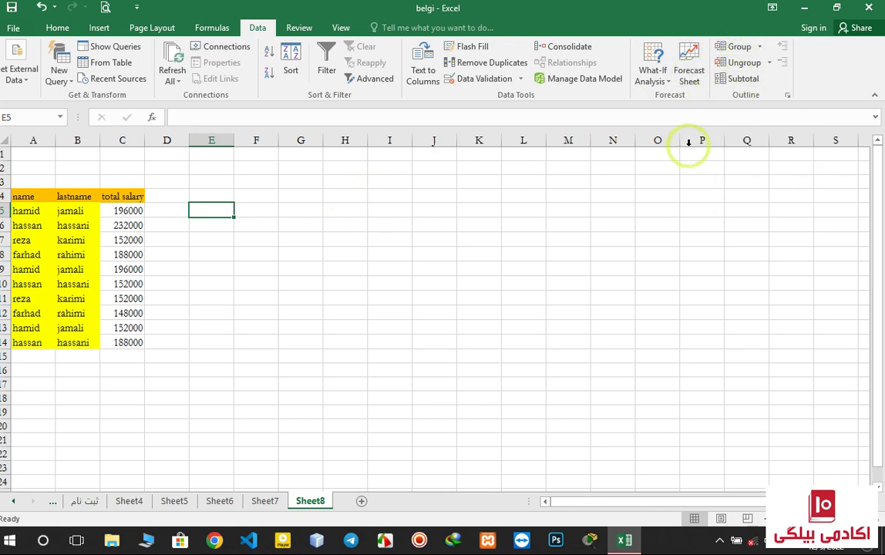
- Insert a new sheet and enter the headers goods and many in A5:B5
click(361, 501)
click(24, 207)
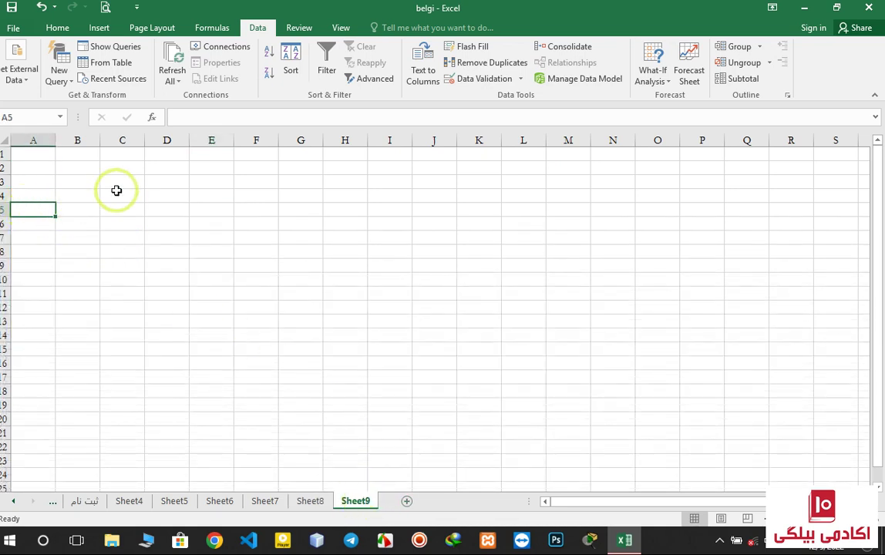
text(goods)
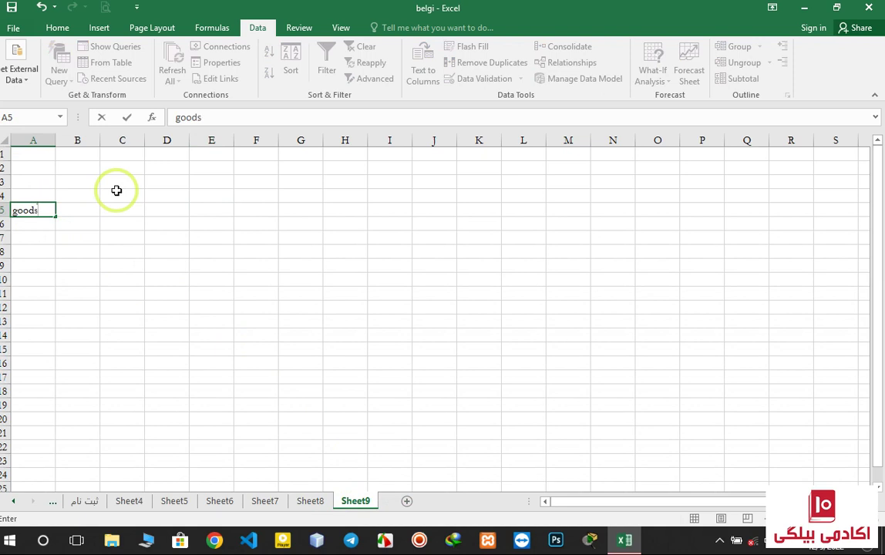
key(Tab)
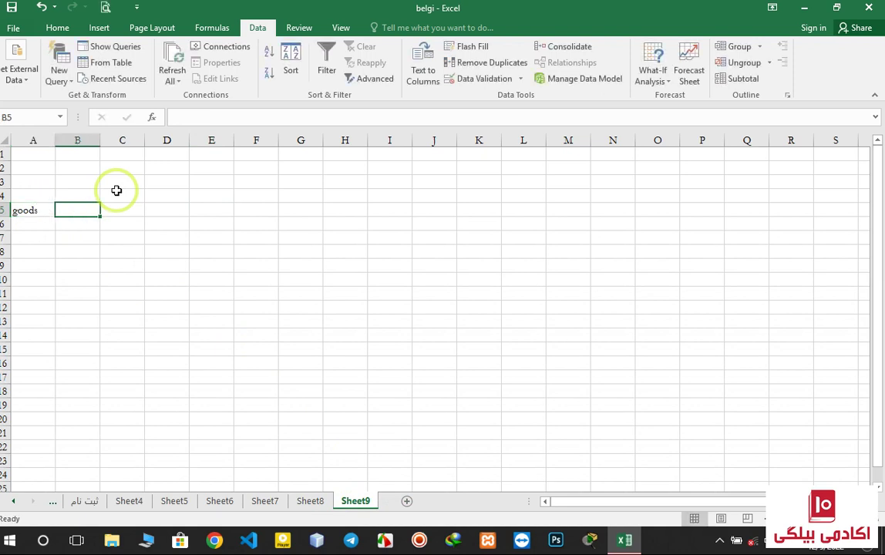
text(many)
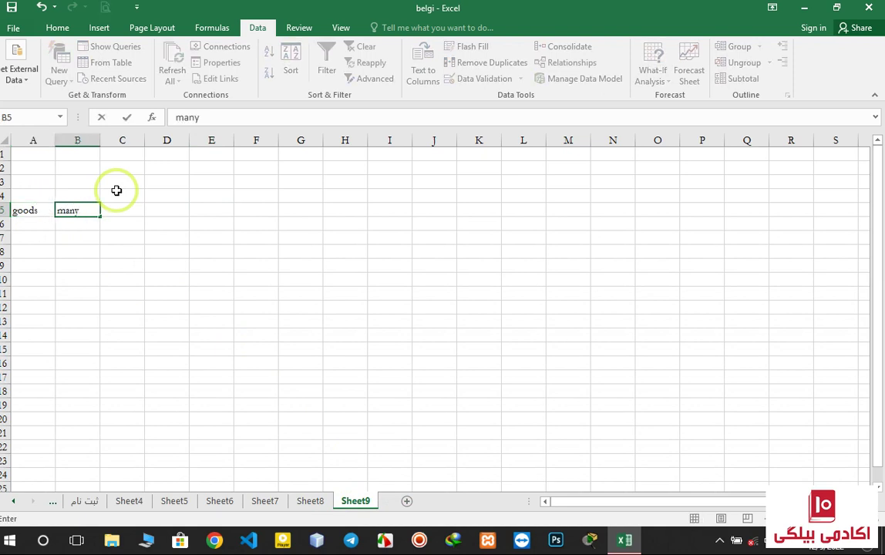
click(29, 224)
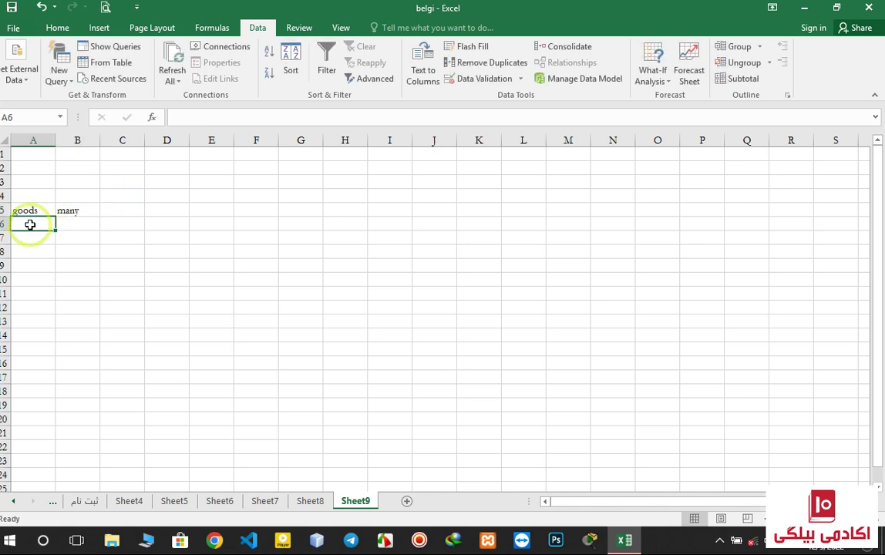
- Enter book, notebook, pen, ruber in A6:A9 and repeat them down to row 75
text(book)
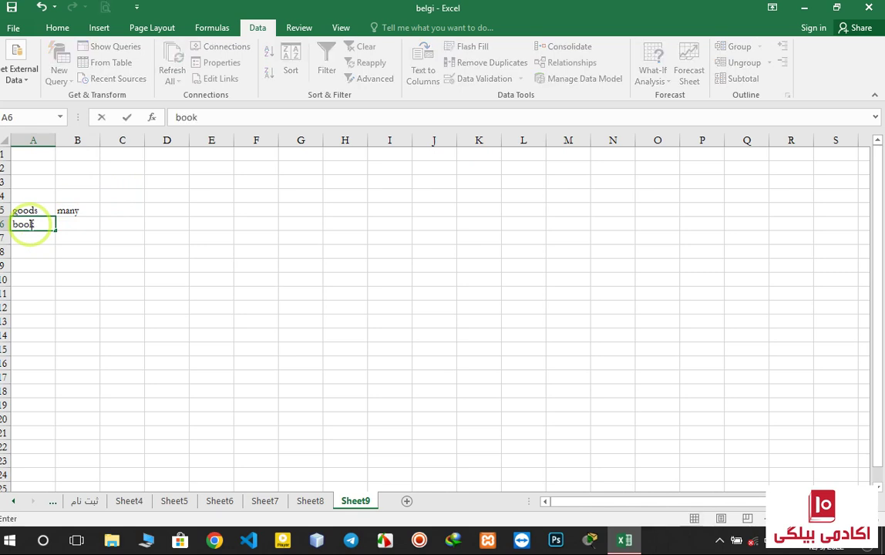
key(Return)
text(no)
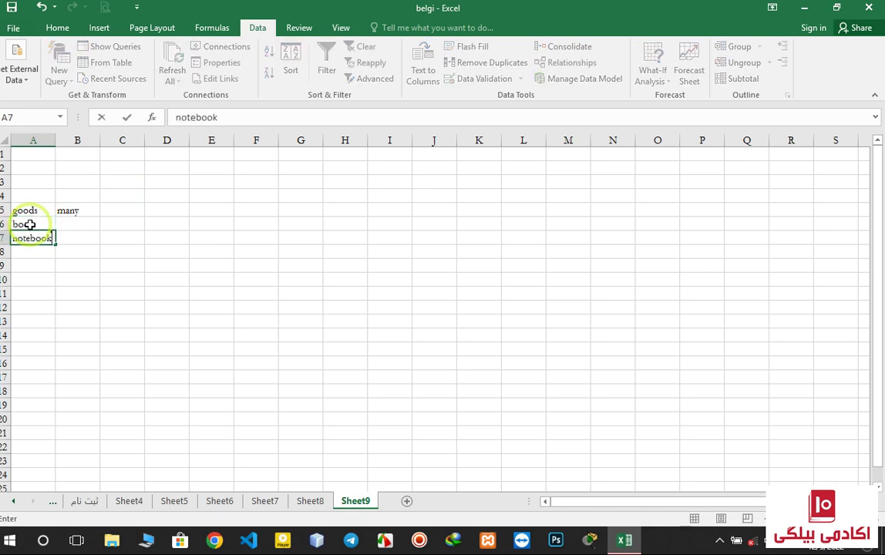
text(tebook)
key(Return)
text(pen)
key(Return)
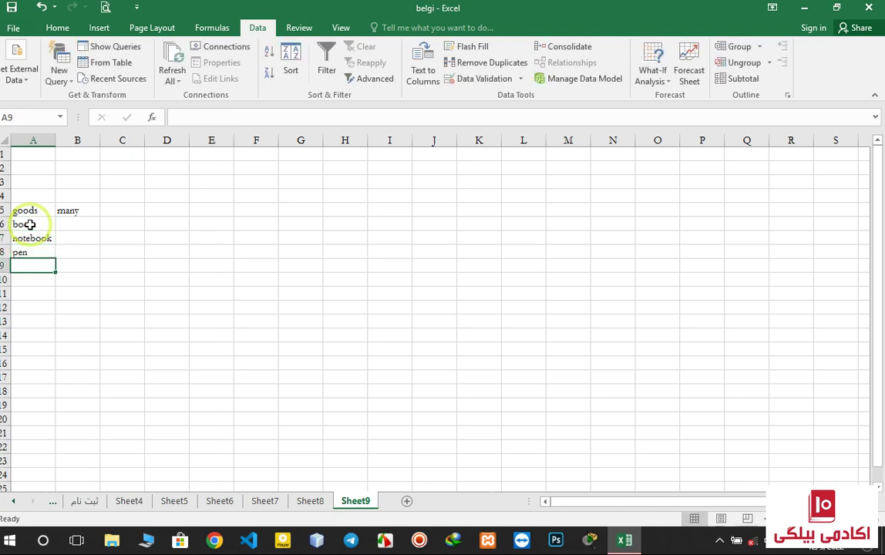
text(r)
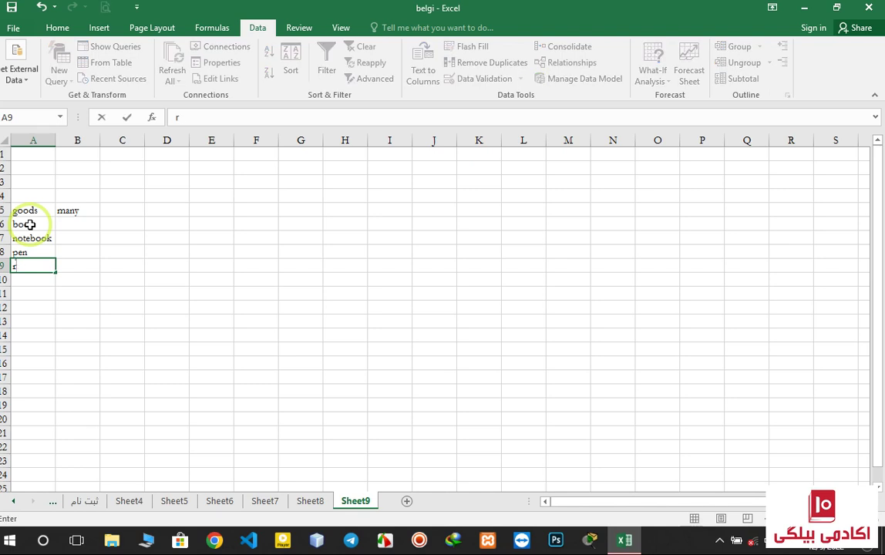
text(uber)
drag(30, 222, 43, 531)
- Enter the quantities 54, 554, 55 and 55 in the many column starting at B6
scroll(60, 362, up, 5)
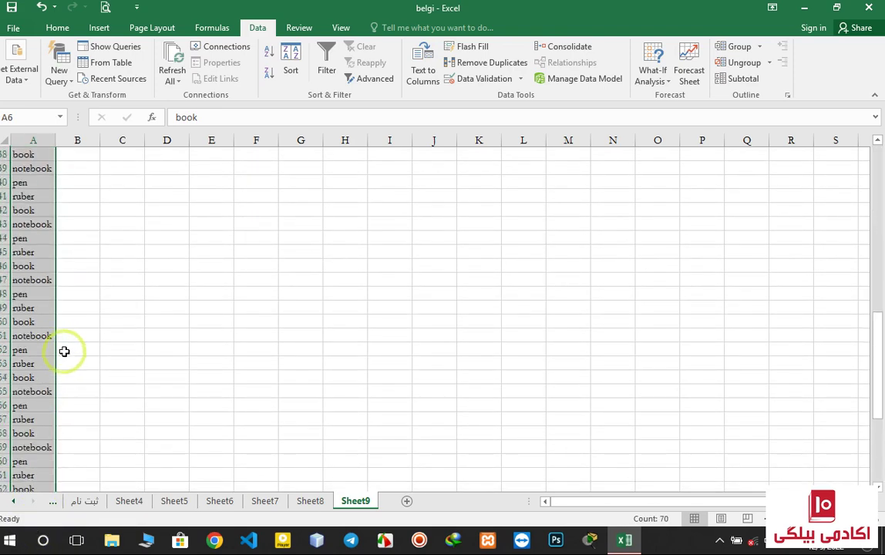
scroll(65, 350, up, 3)
click(88, 223)
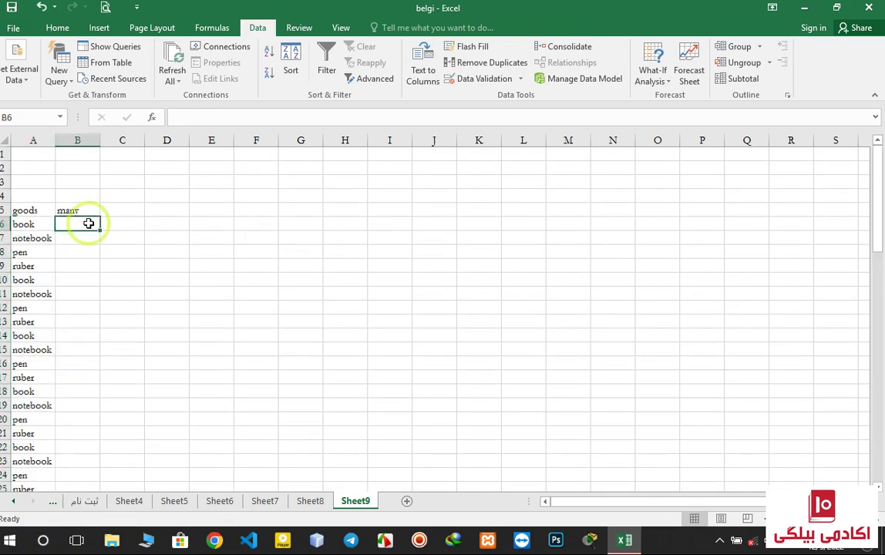
text(5)
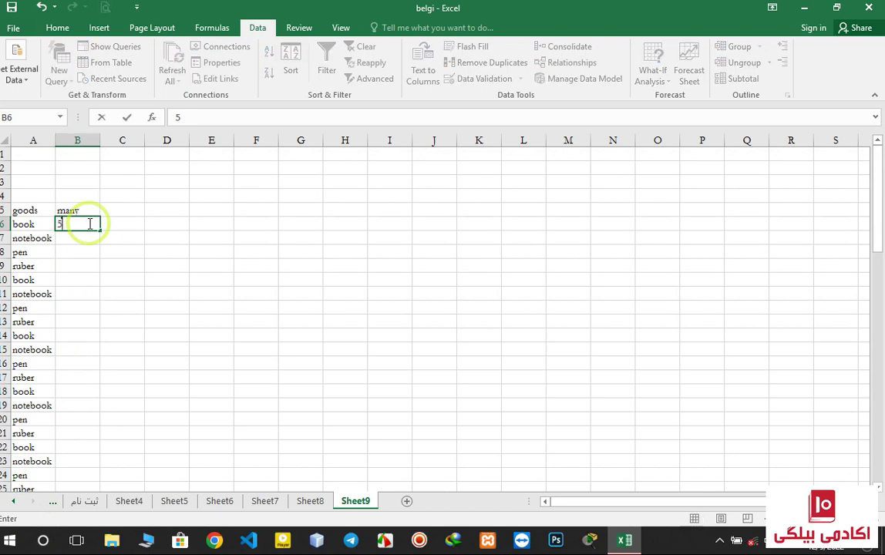
text(4)
key(Return)
text(54)
key(Return)
text(554)
key(Return)
text(55)
key(Return)
text(55)
key(Return)
- Enter 6, 7, 65 and 67 down to B14 and extend the last three as an increasing series
text(6)
key(Return)
text(7)
key(Return)
text(66)
key(Up)
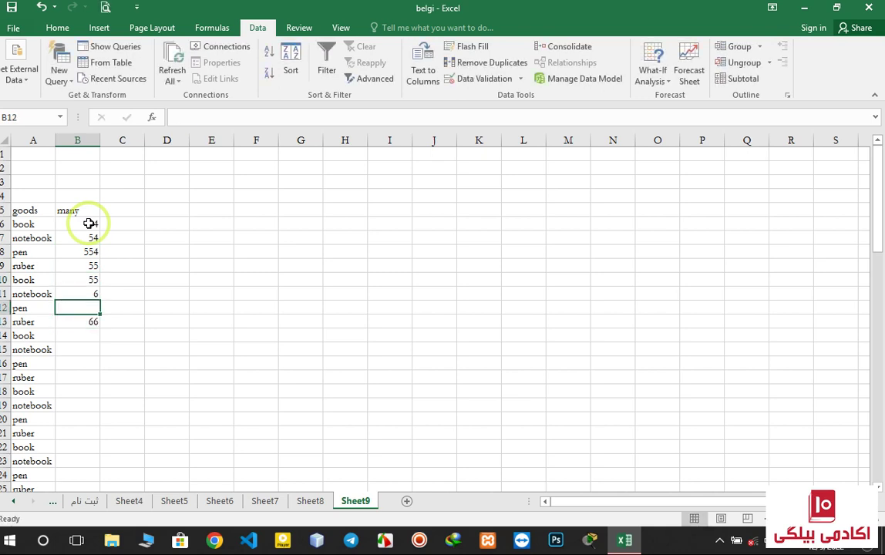
key(Return)
text(65)
key(Return)
text(6)
key(Return)
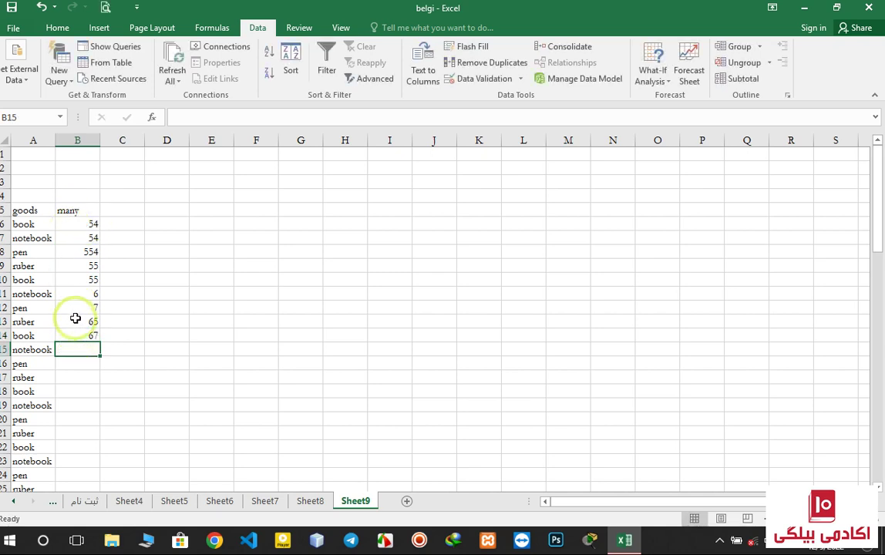
drag(73, 311, 89, 449)
scroll(162, 331, up, 17)
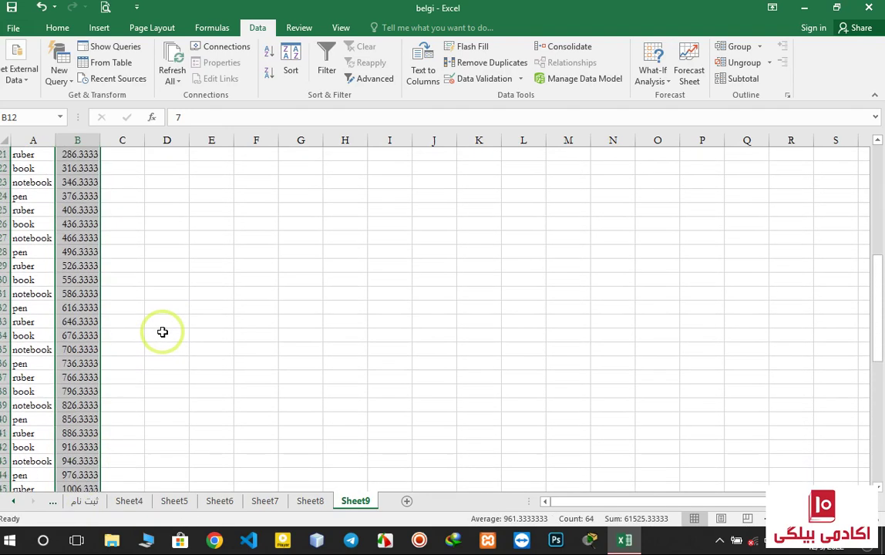
- Remove four decimal places from the many column with Decrease Decimal, leaving whole numbers
click(54, 27)
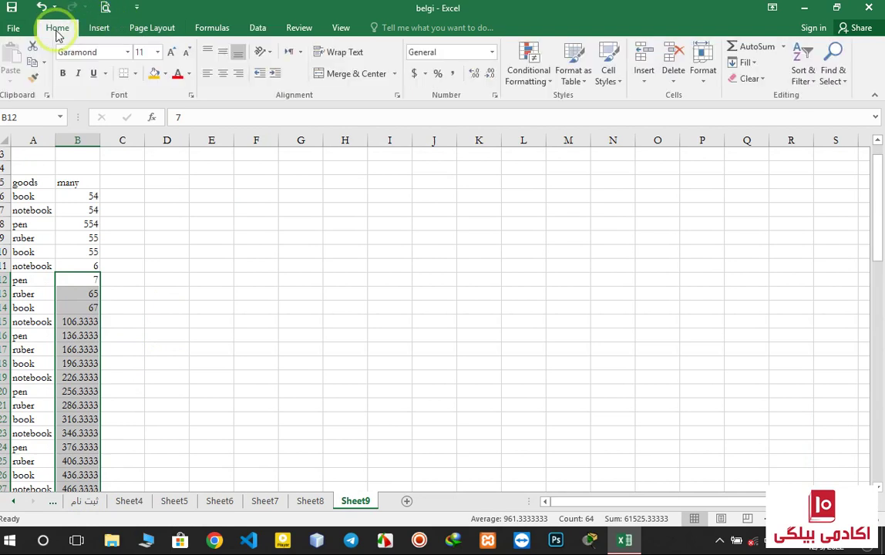
click(490, 74)
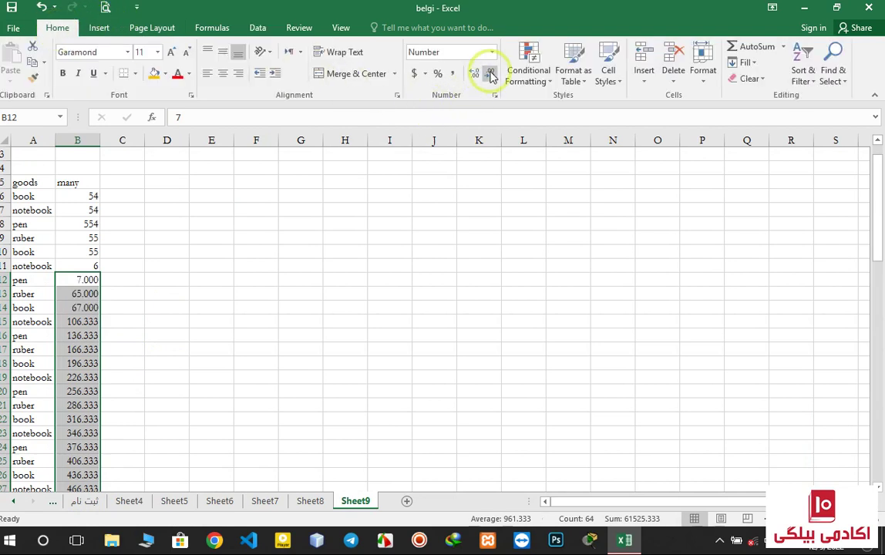
click(491, 74)
click(491, 74)
click(491, 74)
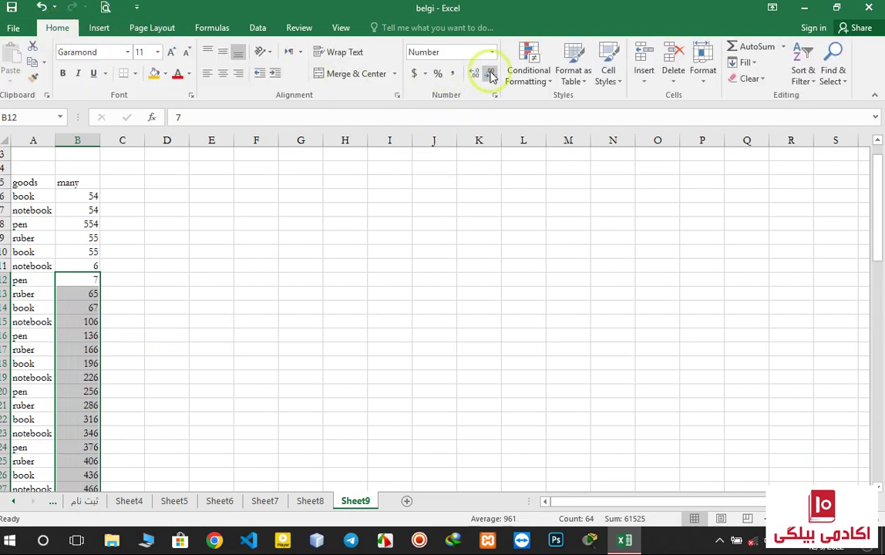
click(170, 276)
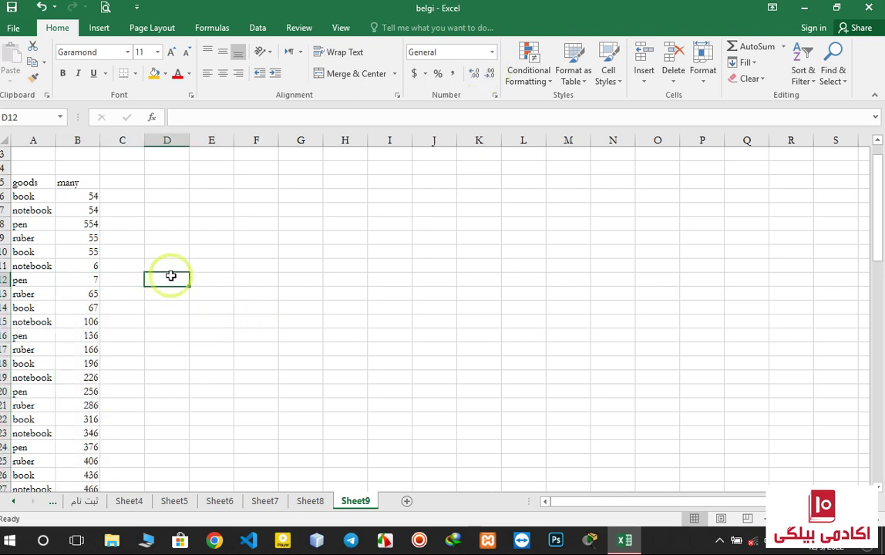
click(132, 210)
click(23, 237)
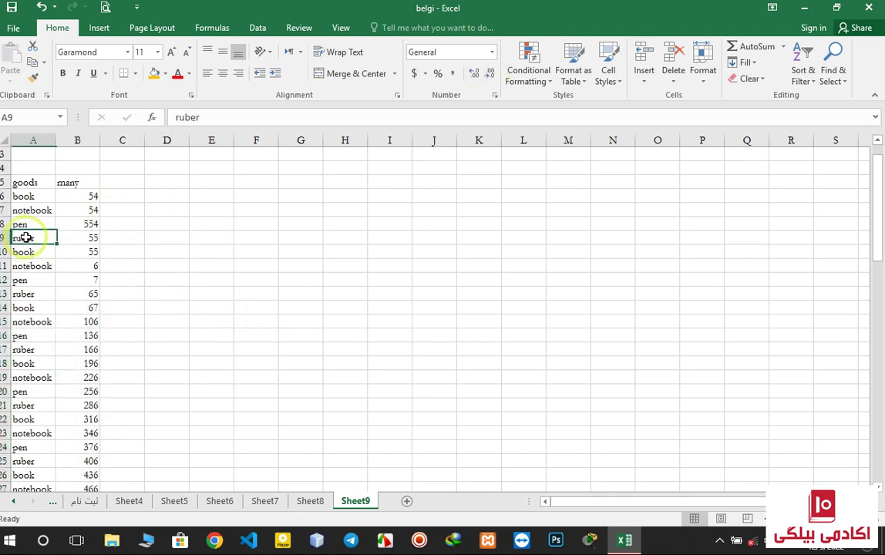
click(31, 250)
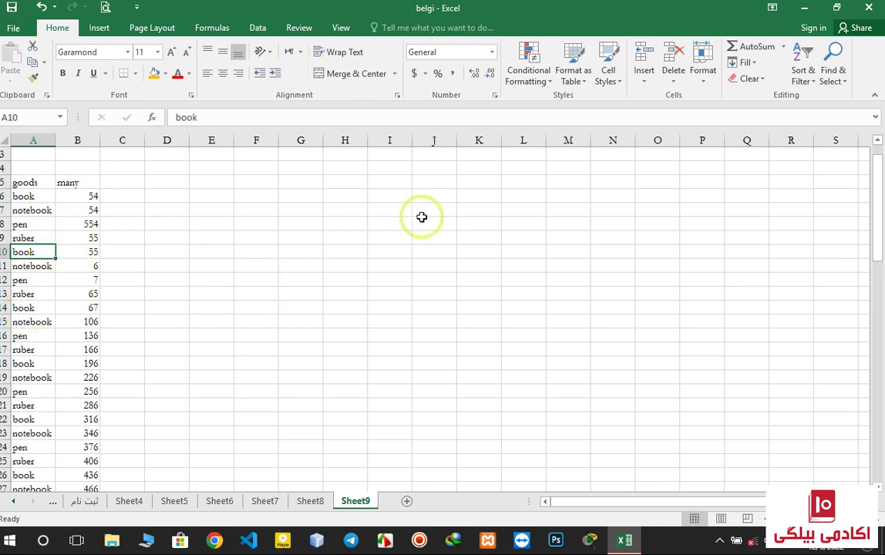
click(799, 87)
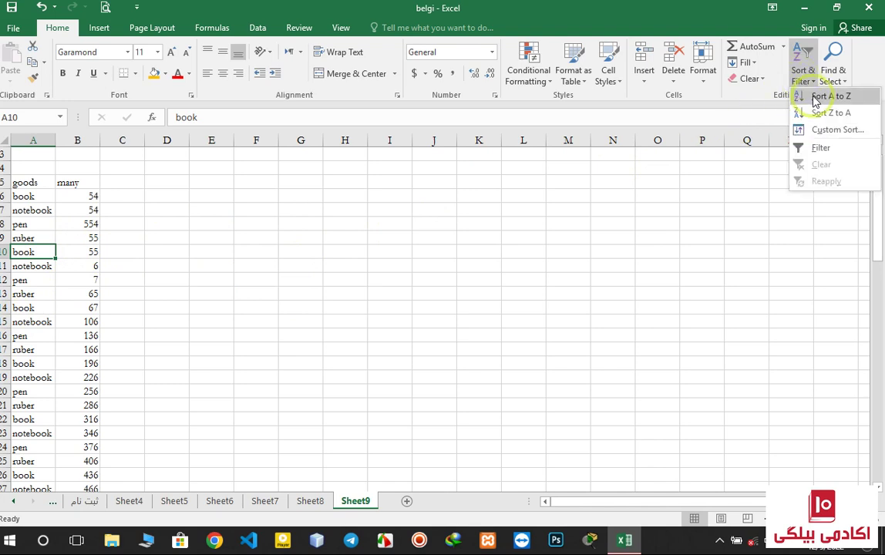
click(816, 101)
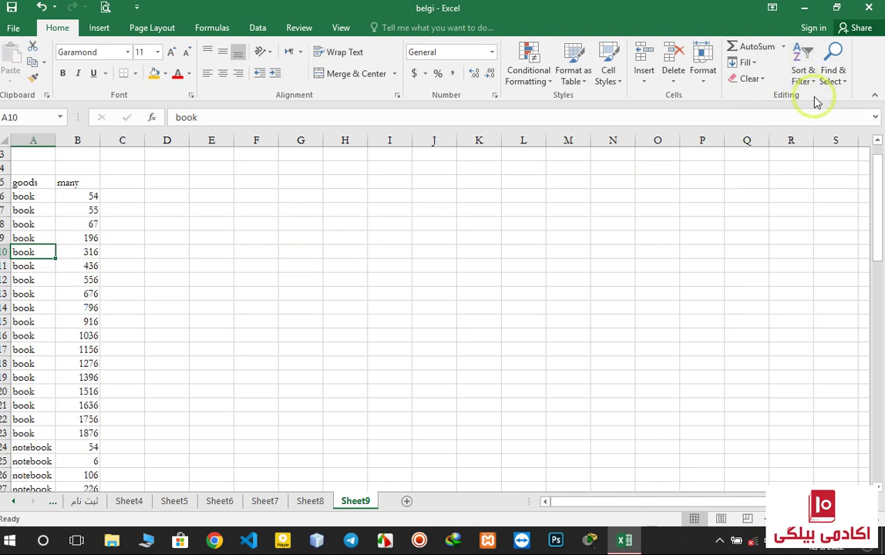
click(78, 265)
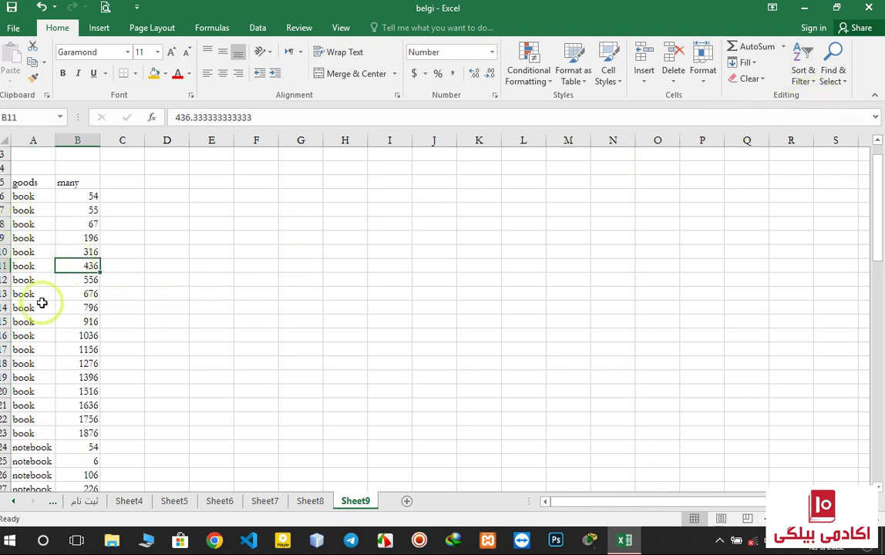
scroll(41, 301, down, 1)
scroll(43, 302, up, 2)
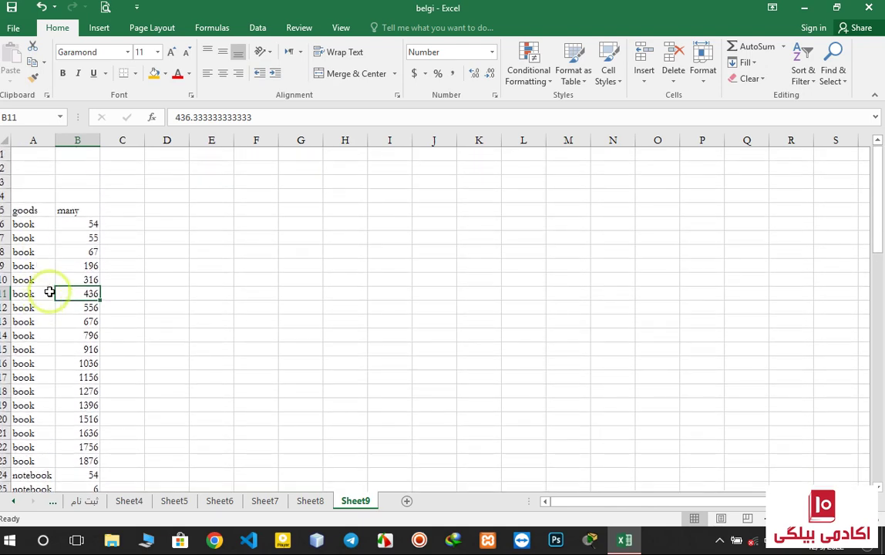
click(259, 29)
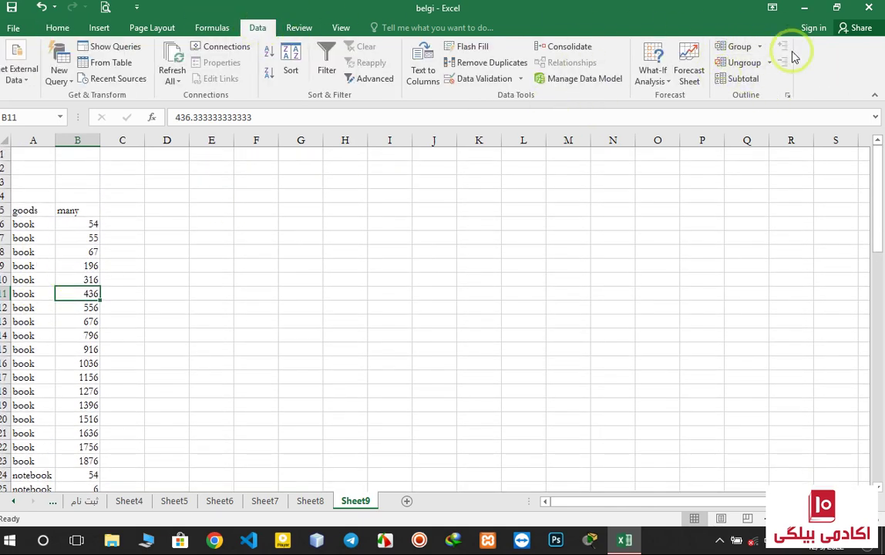
scroll(148, 321, down, 2)
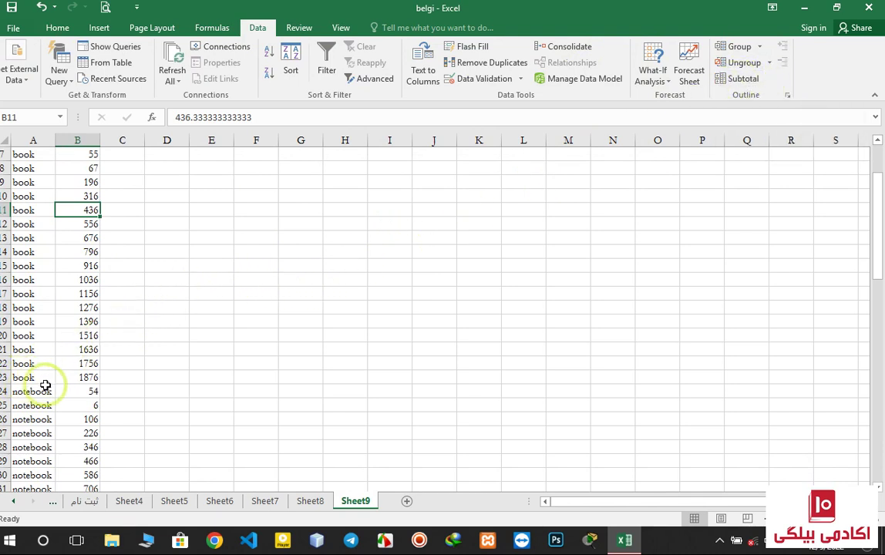
click(114, 381)
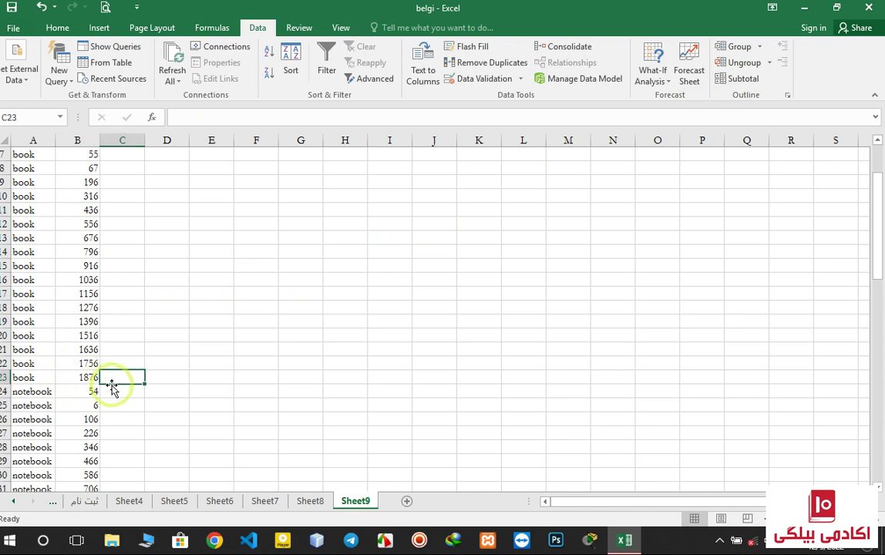
- Subtotal the goods list with Sum on many at each goods change; book totals 15721
click(91, 377)
click(748, 83)
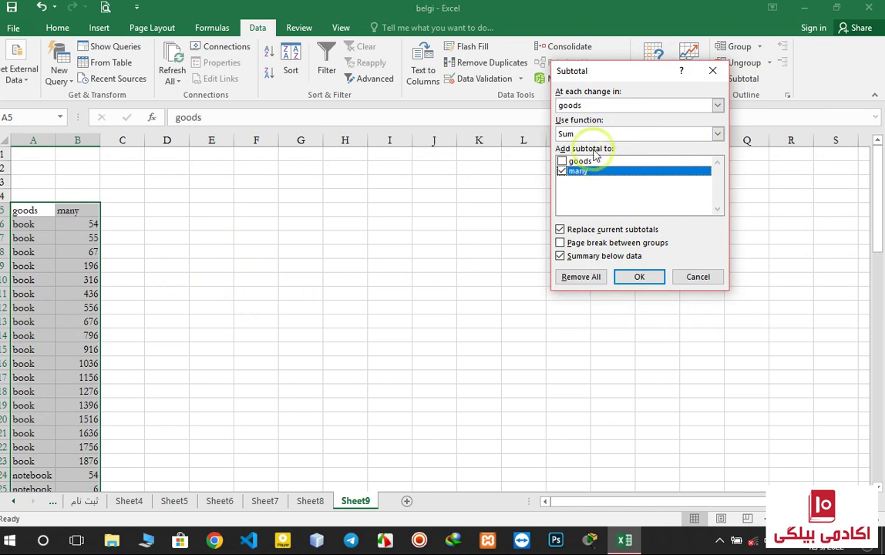
click(716, 135)
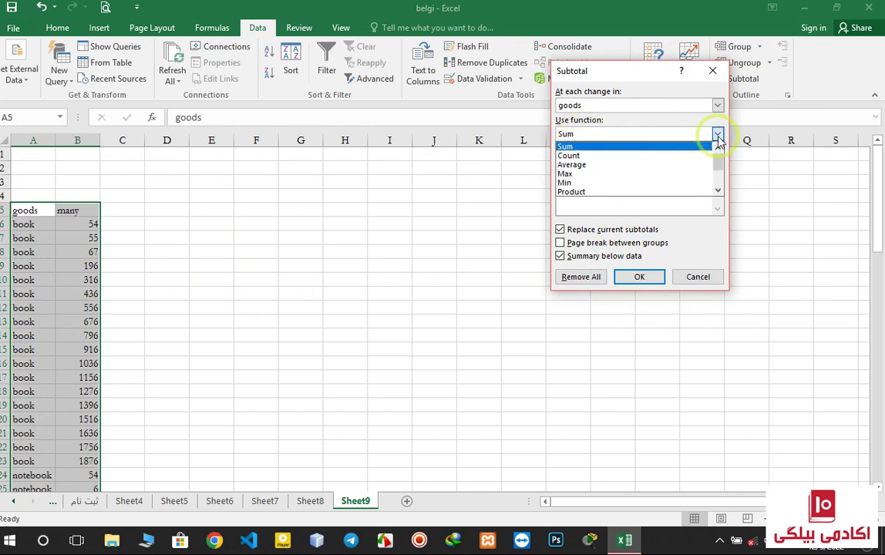
click(609, 146)
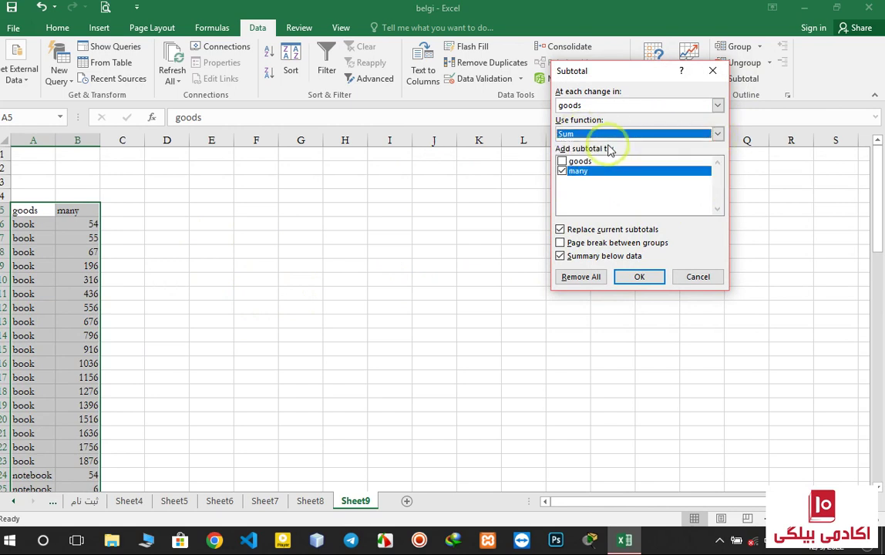
click(580, 176)
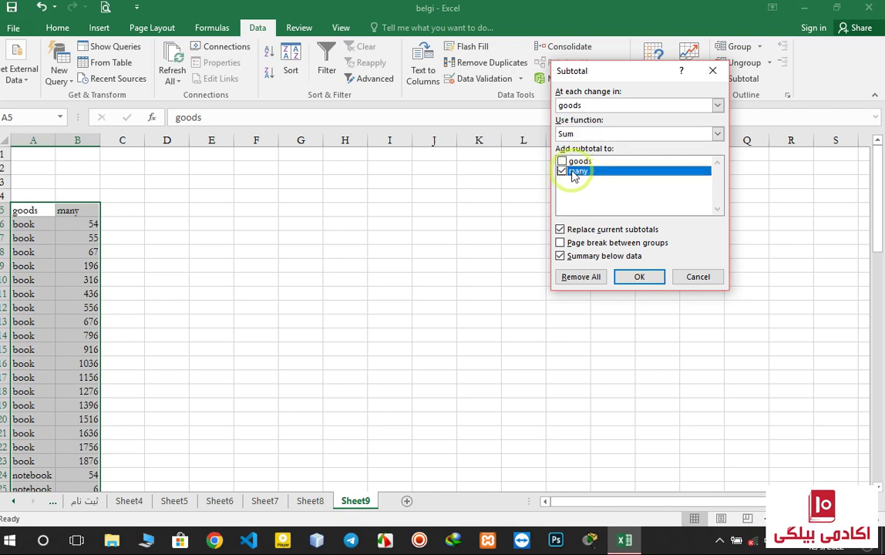
click(639, 277)
scroll(430, 278, down, 1)
scroll(431, 277, down, 2)
scroll(431, 277, down, 2)
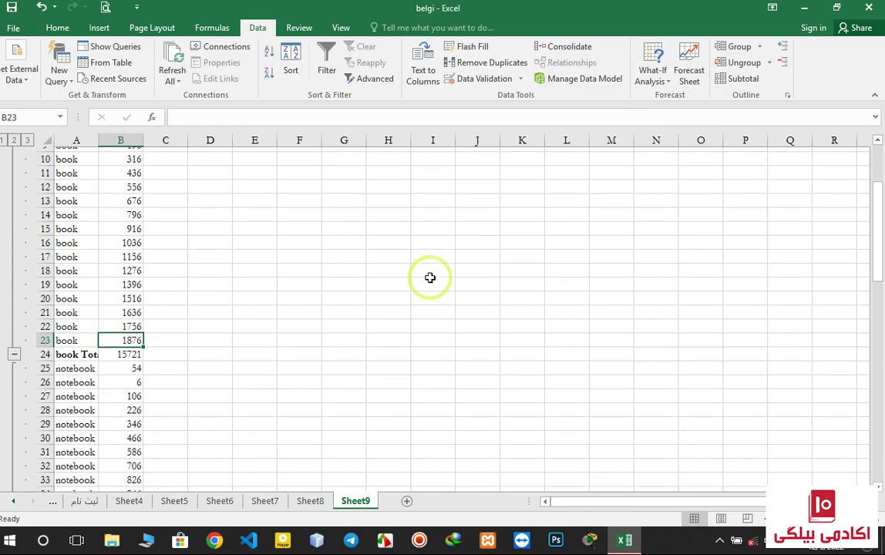
- Collapse the book, notebook, pen and ruber groups under their total rows
click(122, 349)
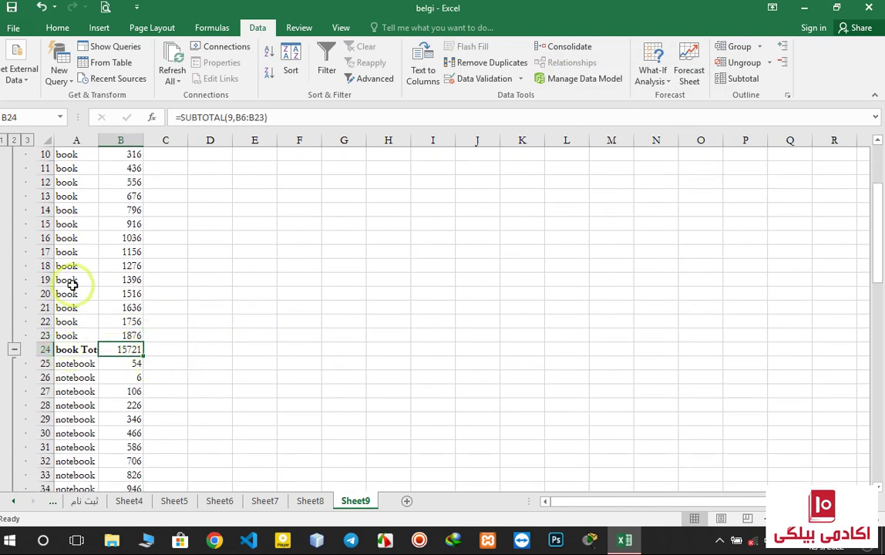
scroll(87, 358, down, 3)
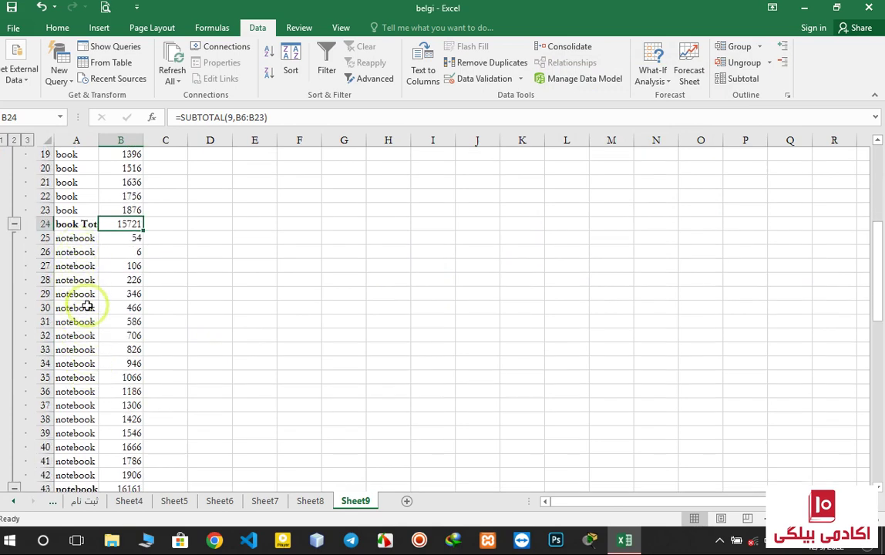
scroll(93, 323, down, 3)
scroll(88, 362, down, 9)
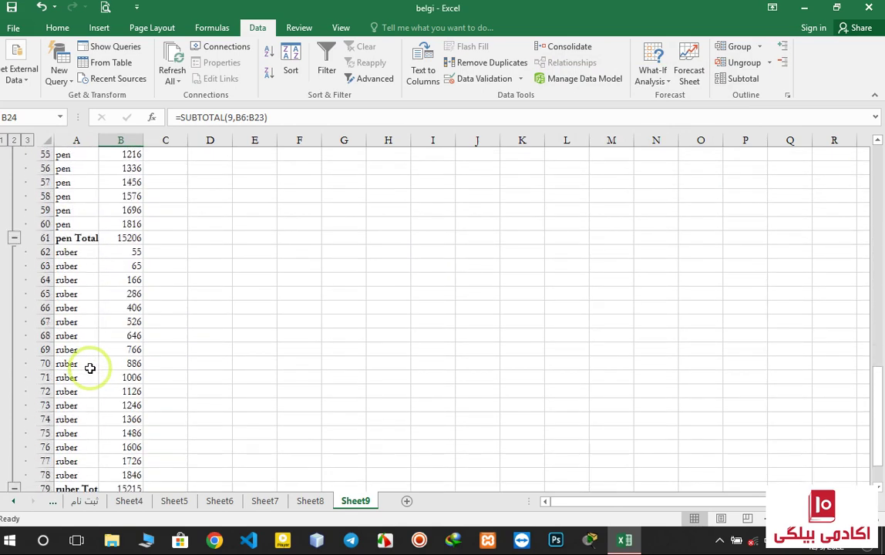
scroll(90, 367, up, 18)
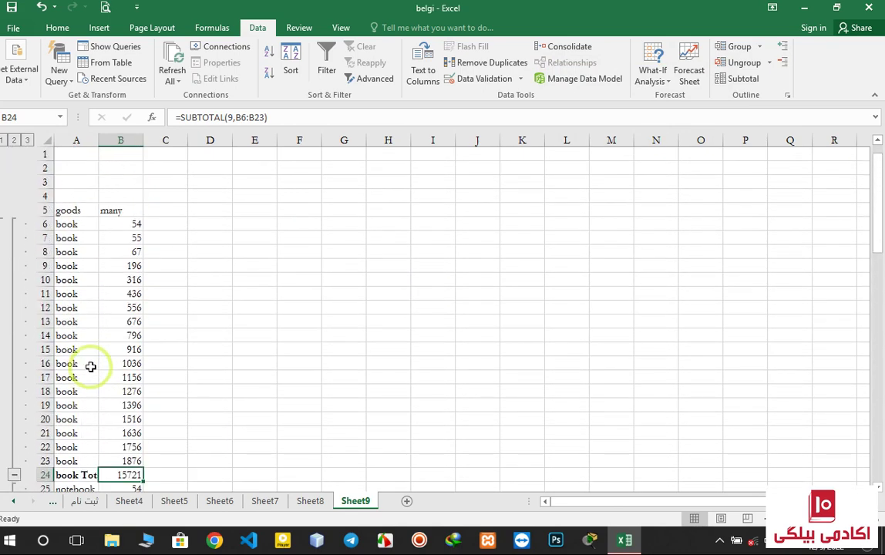
scroll(91, 366, down, 2)
scroll(97, 354, up, 2)
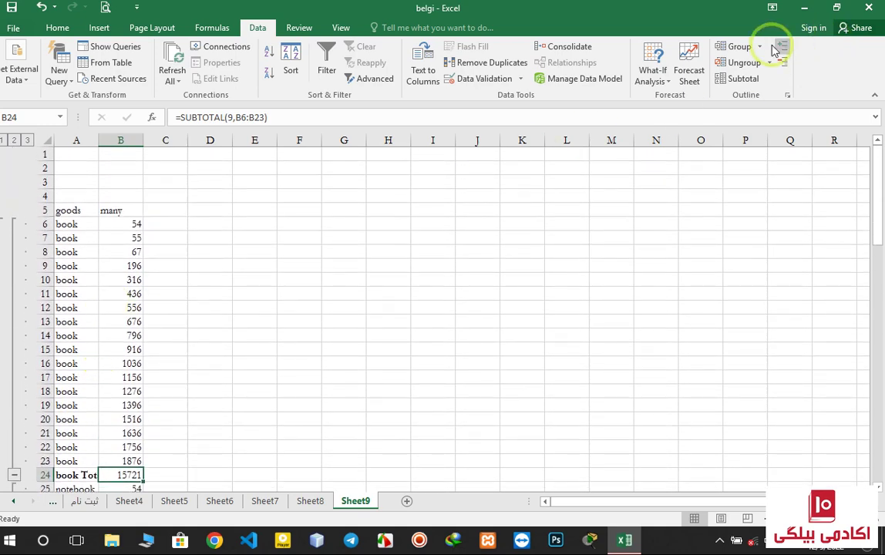
scroll(438, 250, down, 2)
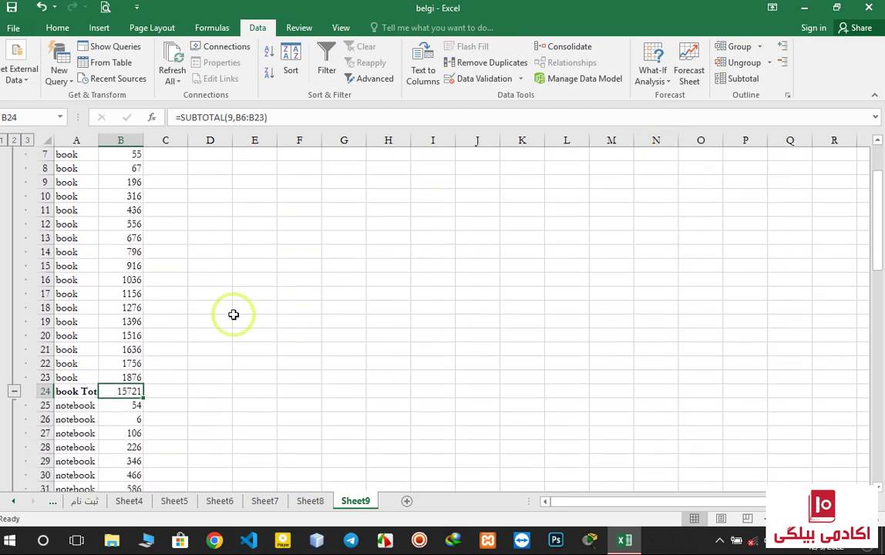
click(13, 392)
scroll(20, 355, up, 1)
scroll(22, 377, down, 3)
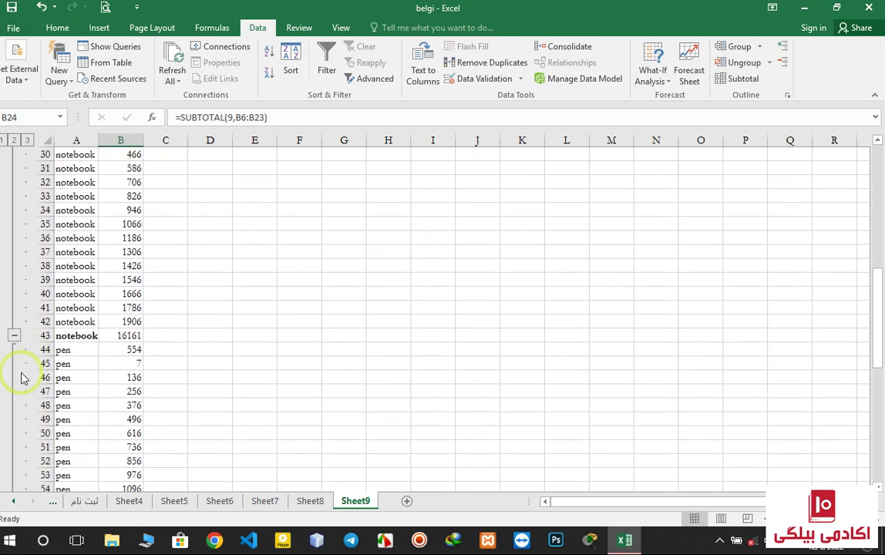
click(15, 336)
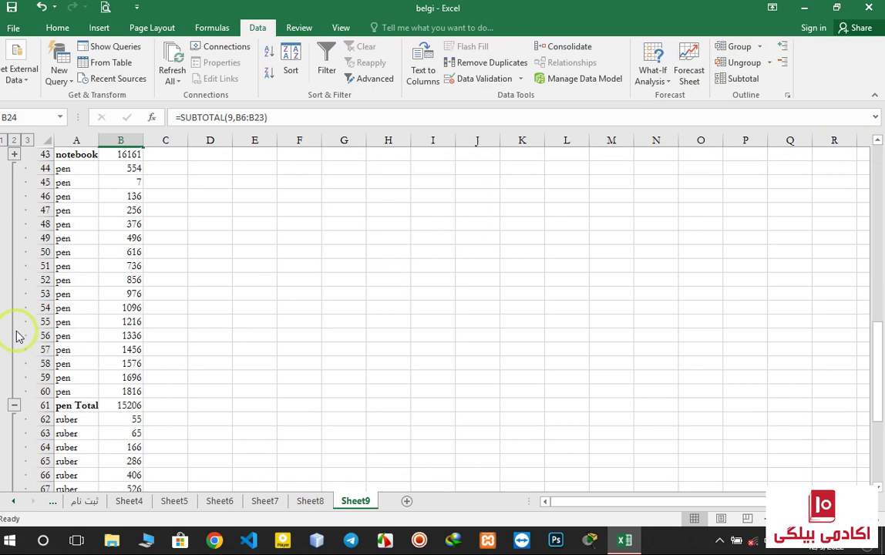
click(14, 405)
click(15, 419)
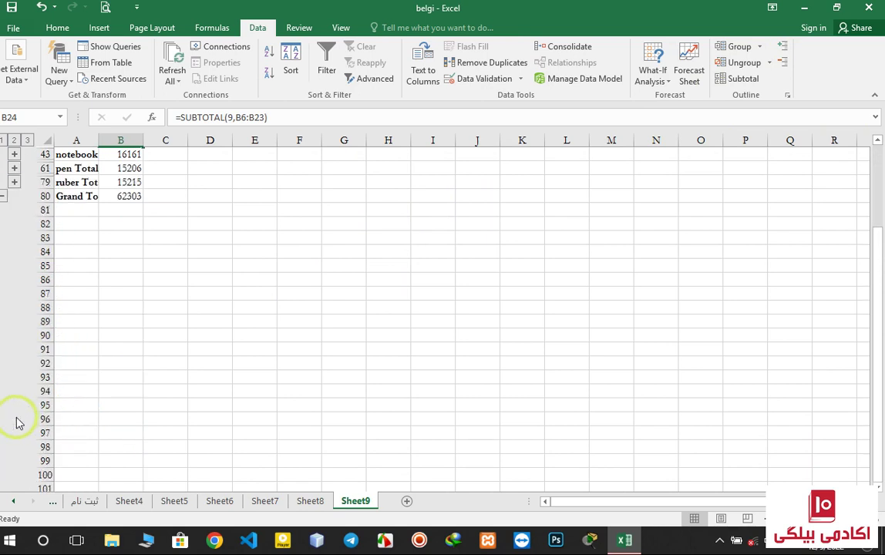
- Re-expand and collapse book, then toggle the outline between grand total and subtotal levels
scroll(149, 253, up, 1)
scroll(149, 253, up, 1)
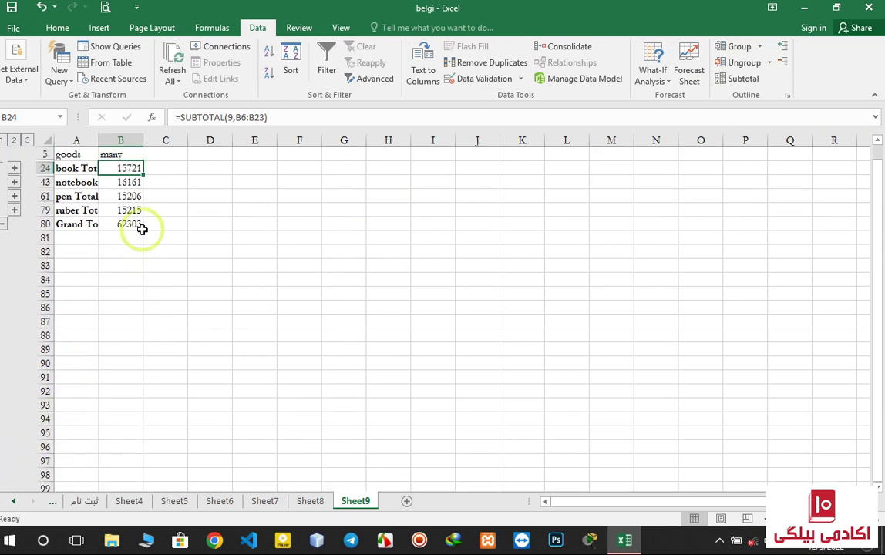
click(15, 169)
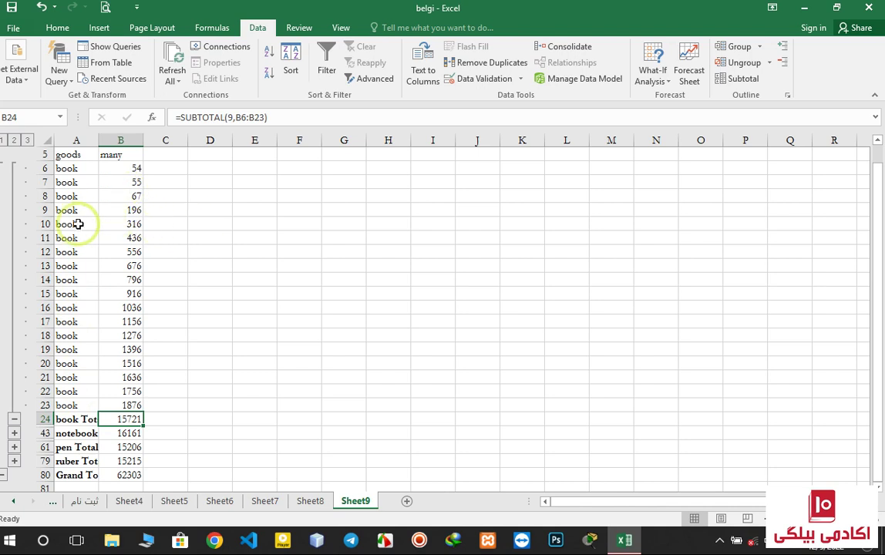
click(13, 420)
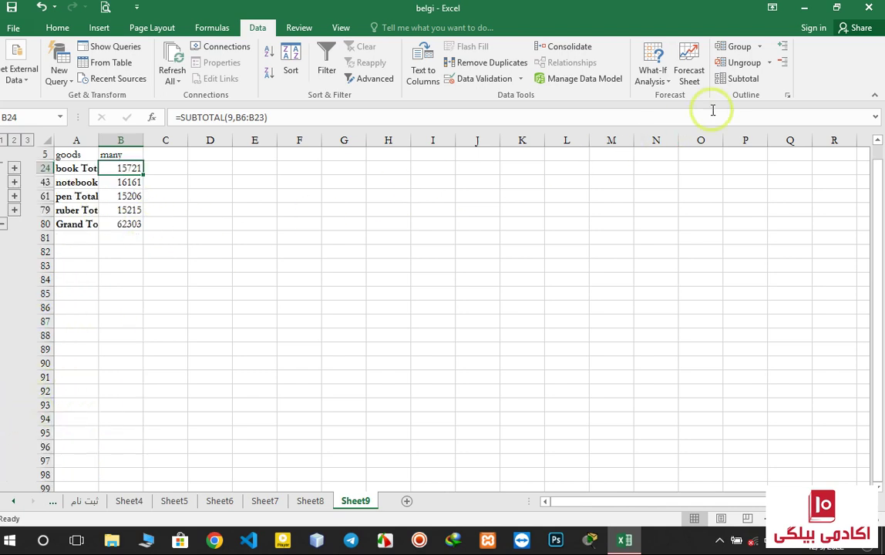
click(760, 47)
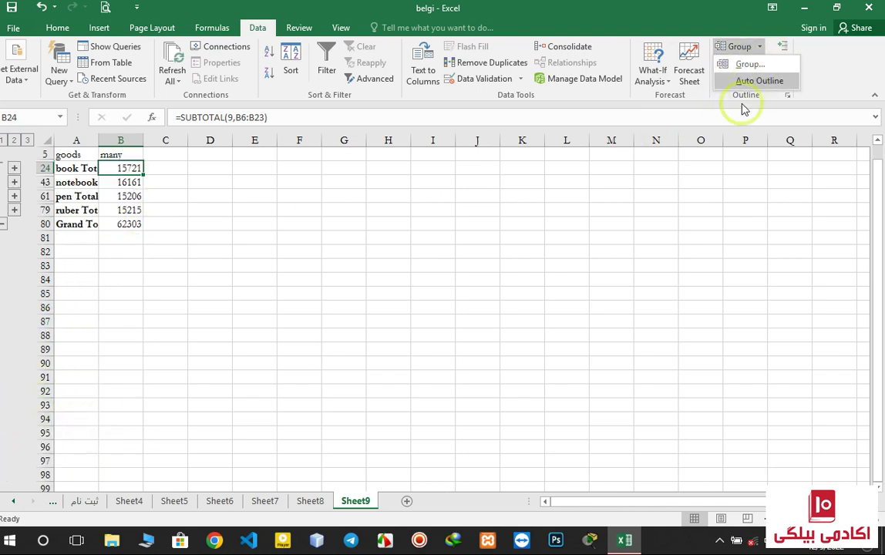
click(100, 294)
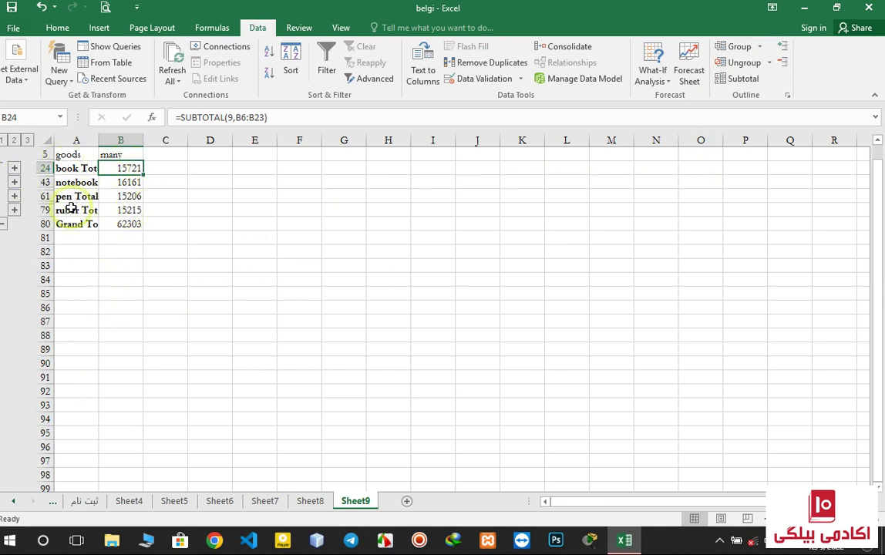
click(2, 223)
click(2, 168)
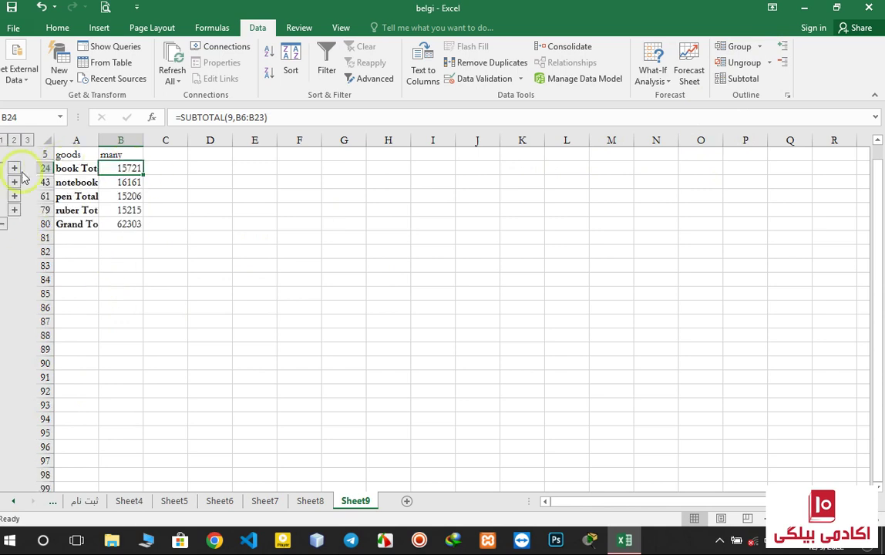
- Select the subtotal values in columns B:C and the total labels in column A
drag(150, 168, 117, 233)
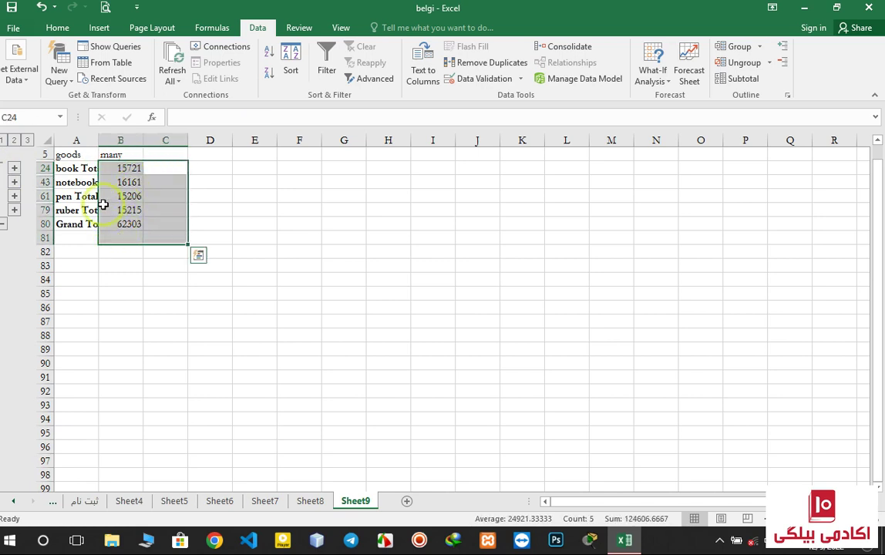
click(73, 168)
drag(73, 168, 64, 210)
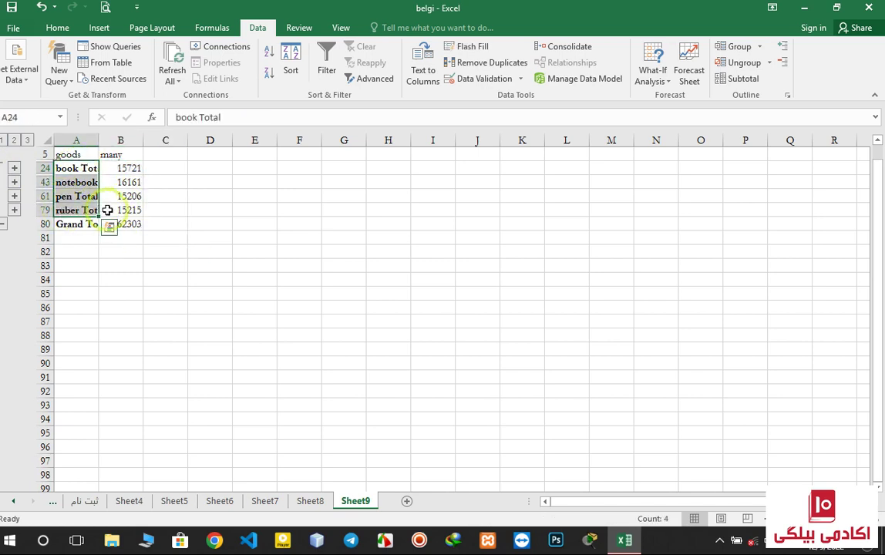
click(162, 224)
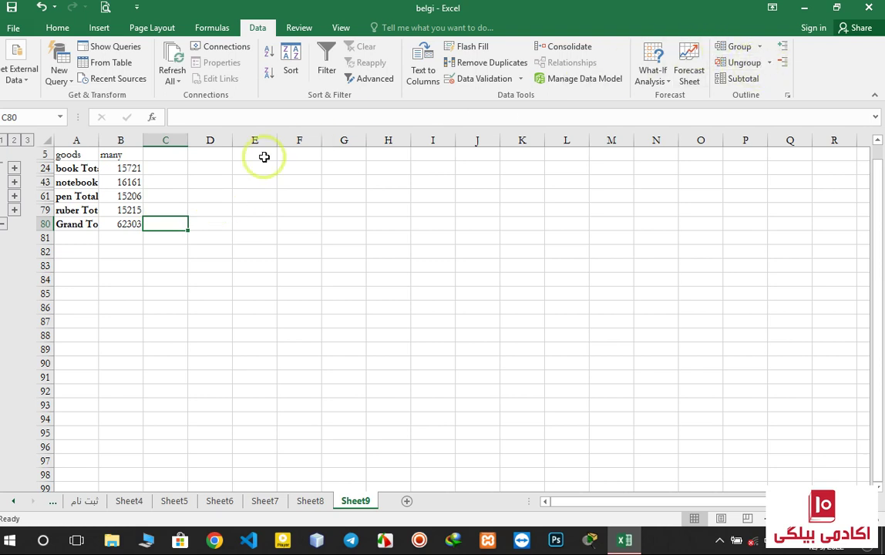
- Try ungrouping rows, then collapse the book and notebook groups again
click(14, 170)
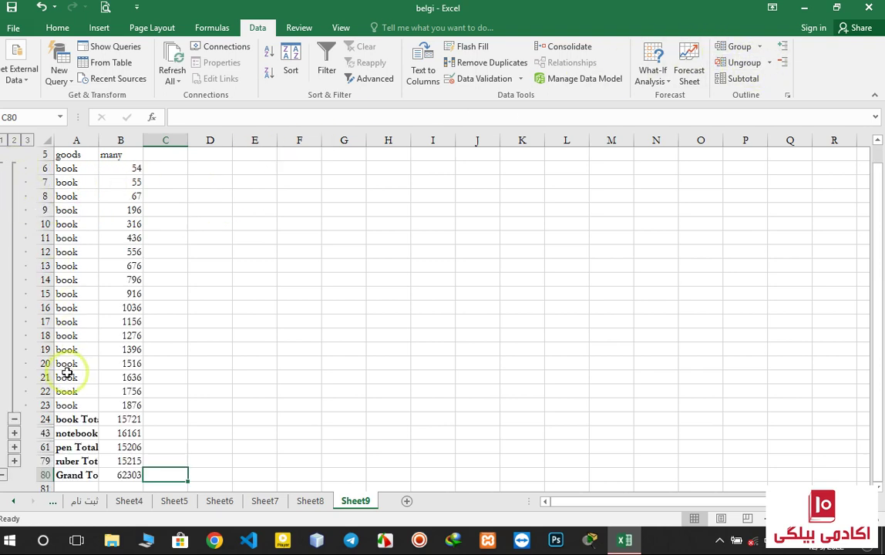
click(747, 65)
click(614, 210)
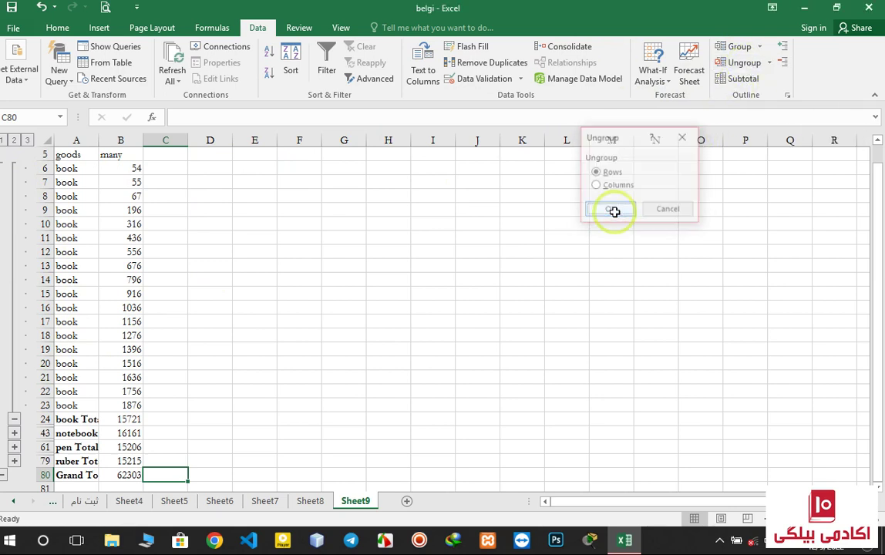
click(14, 434)
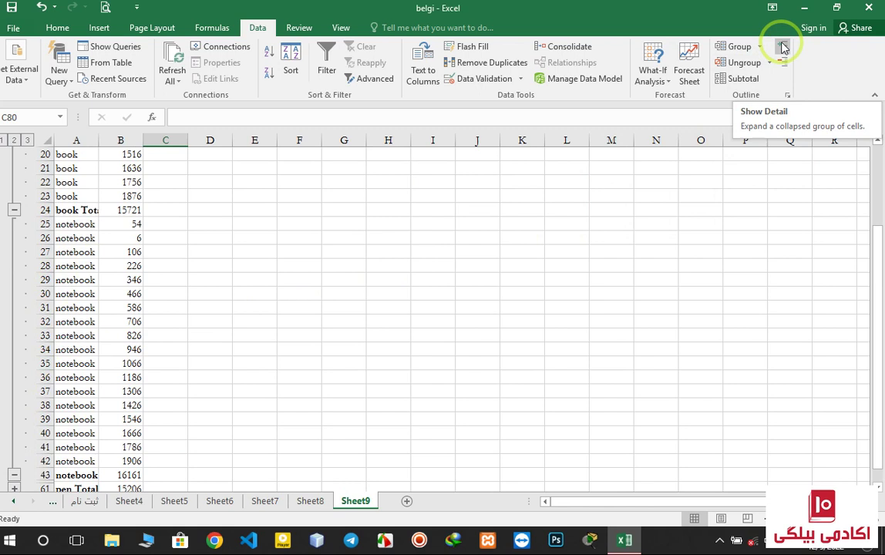
click(14, 209)
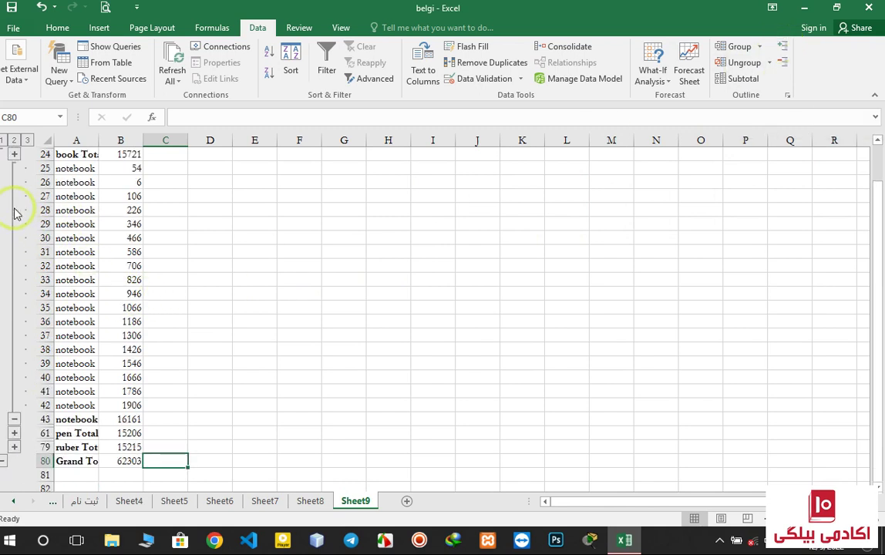
click(14, 421)
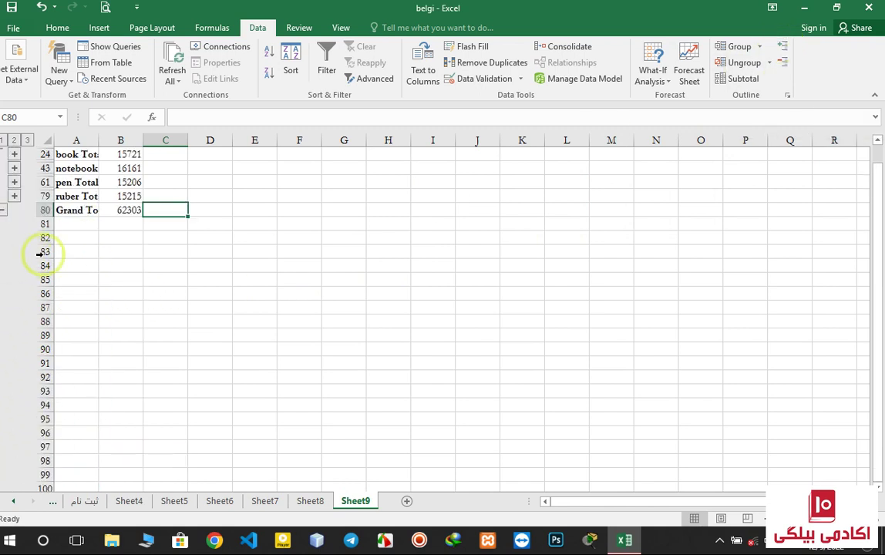
scroll(185, 281, up, 2)
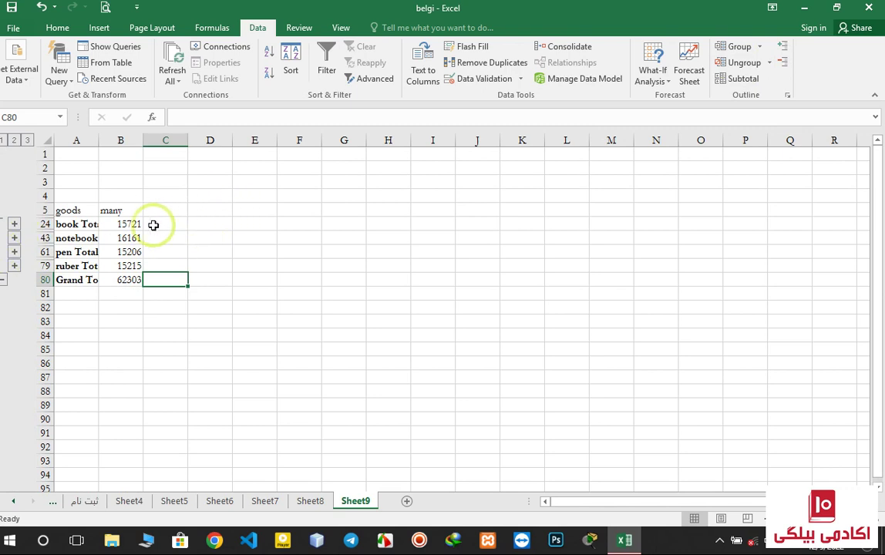
click(255, 197)
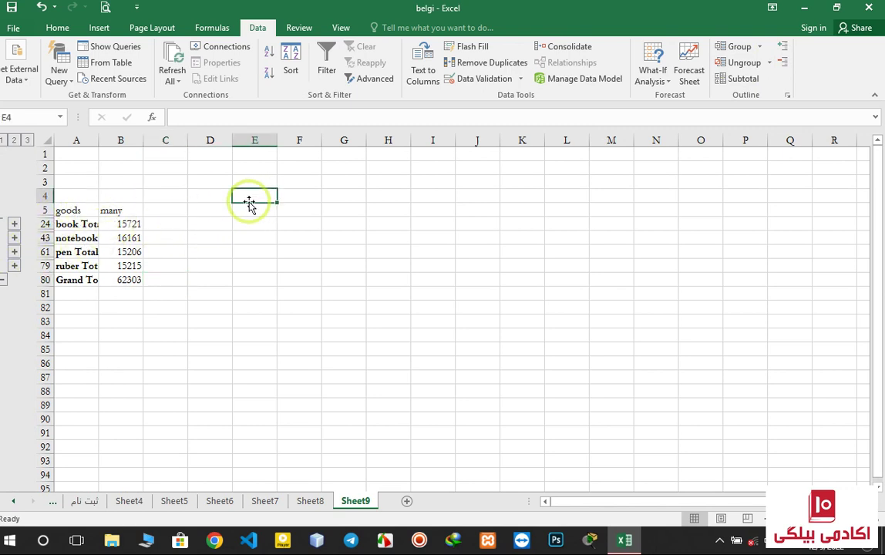
click(652, 77)
click(526, 223)
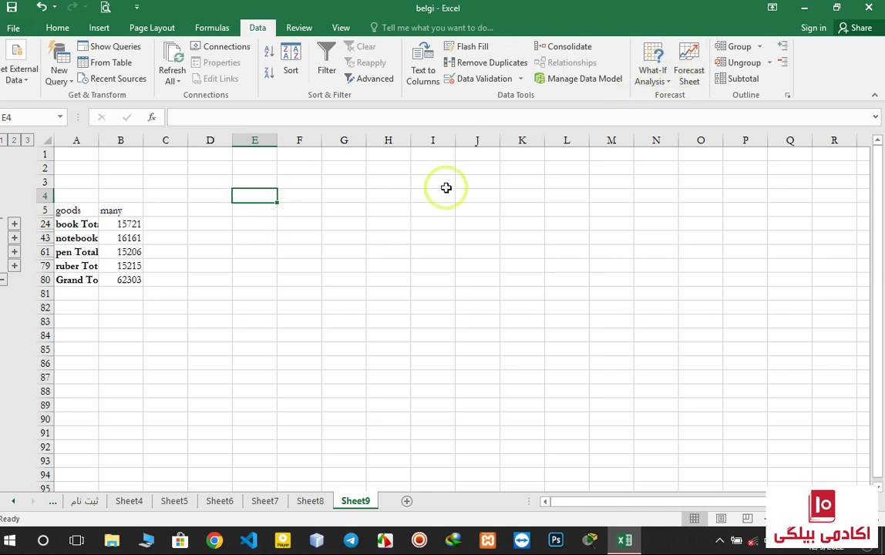
click(255, 208)
click(654, 81)
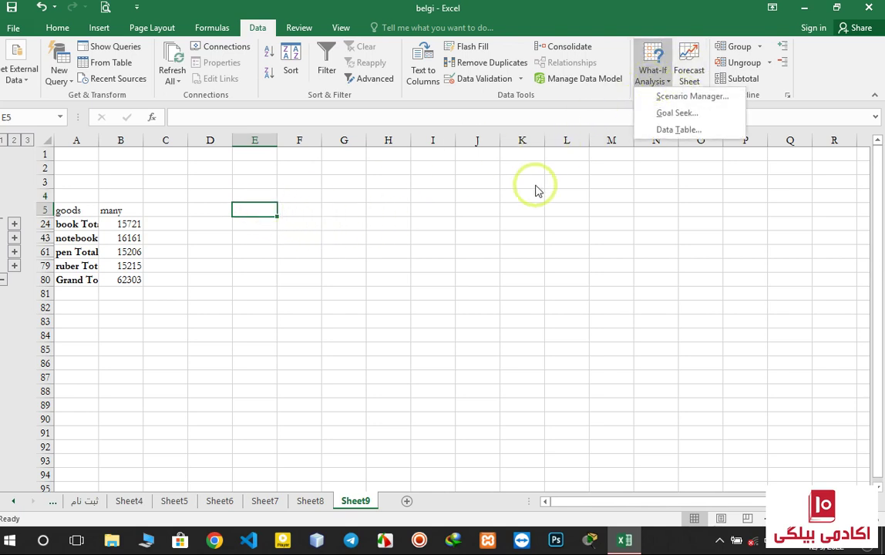
click(463, 199)
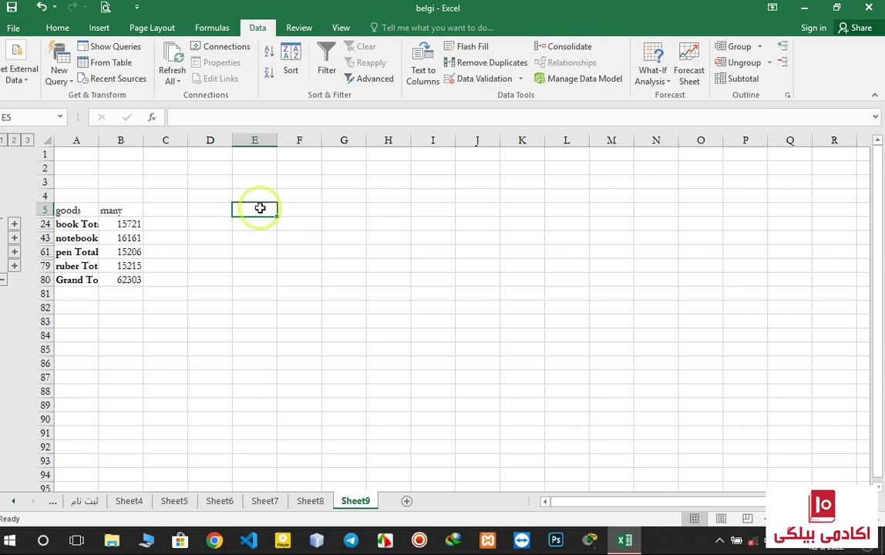
- Enter the headers name, many, price and total price in E5:H5
text(name)
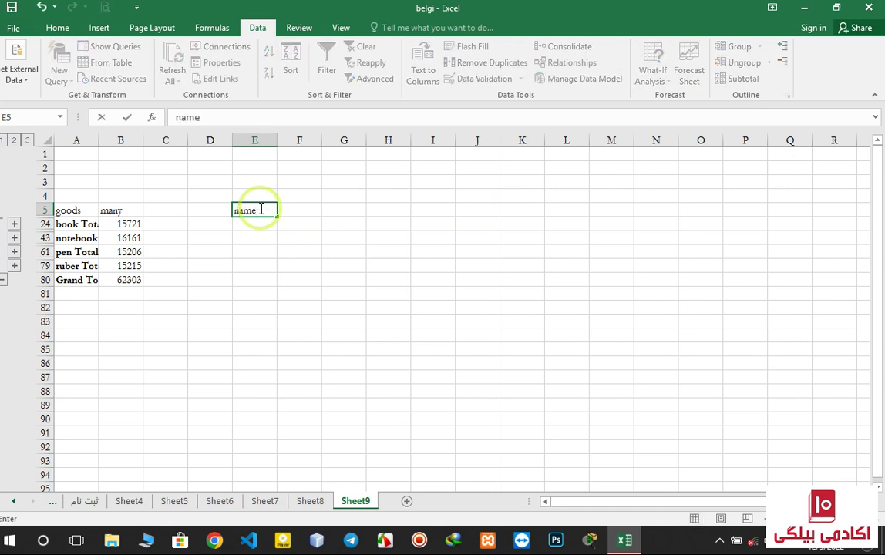
key(Tab)
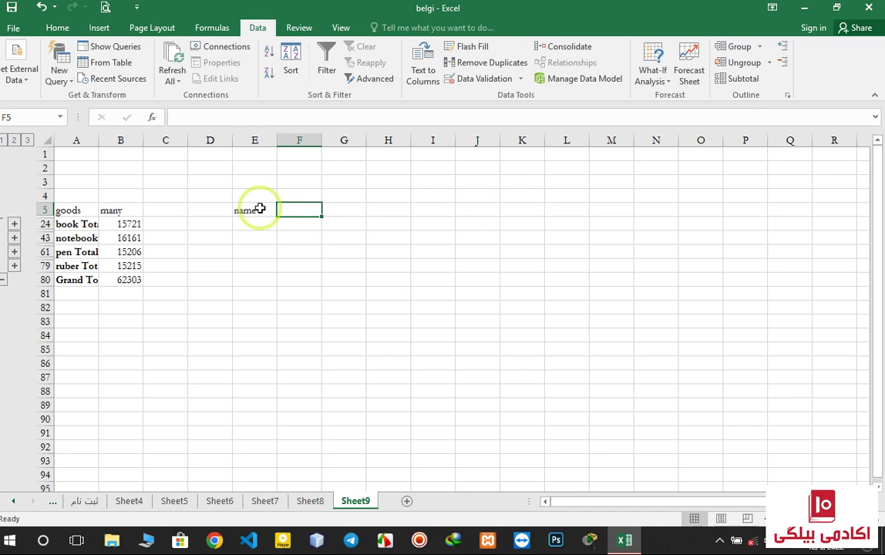
text(goods)
key(Tab)
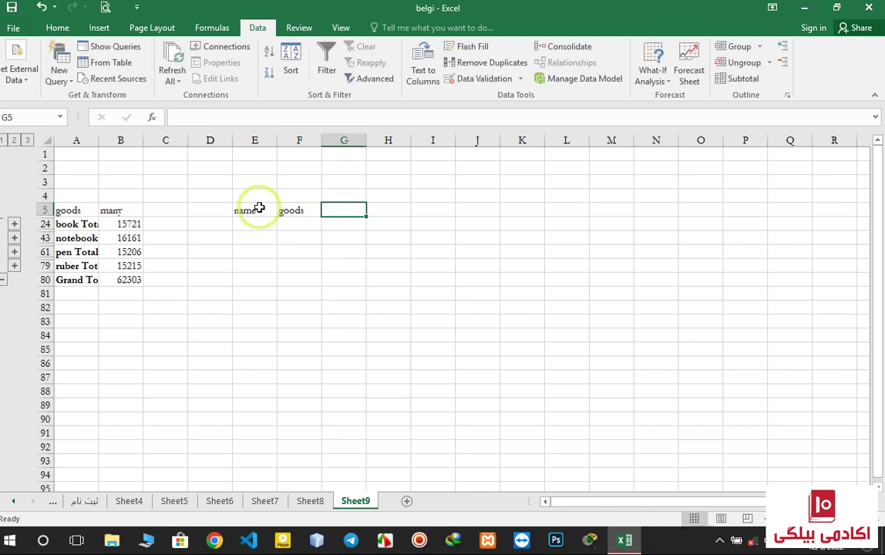
text(p)
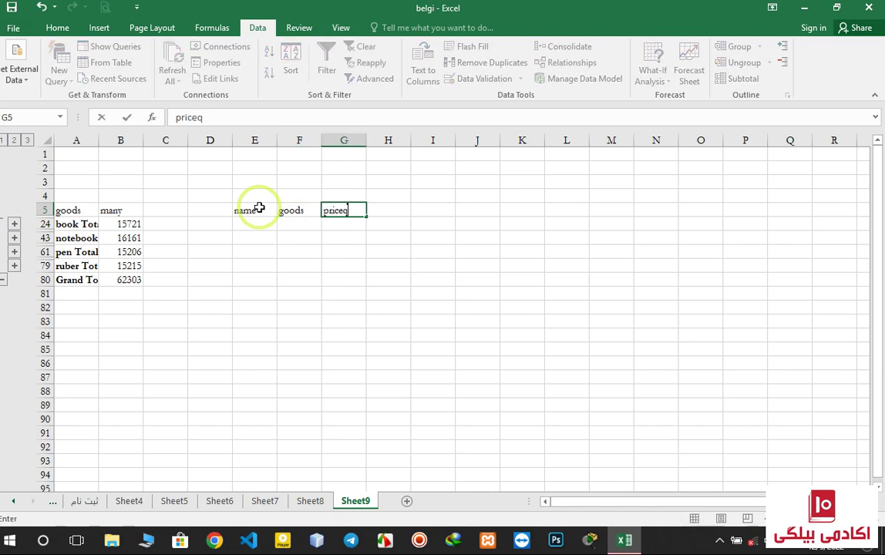
text(riceq)
key(BackSpace)
key(Tab)
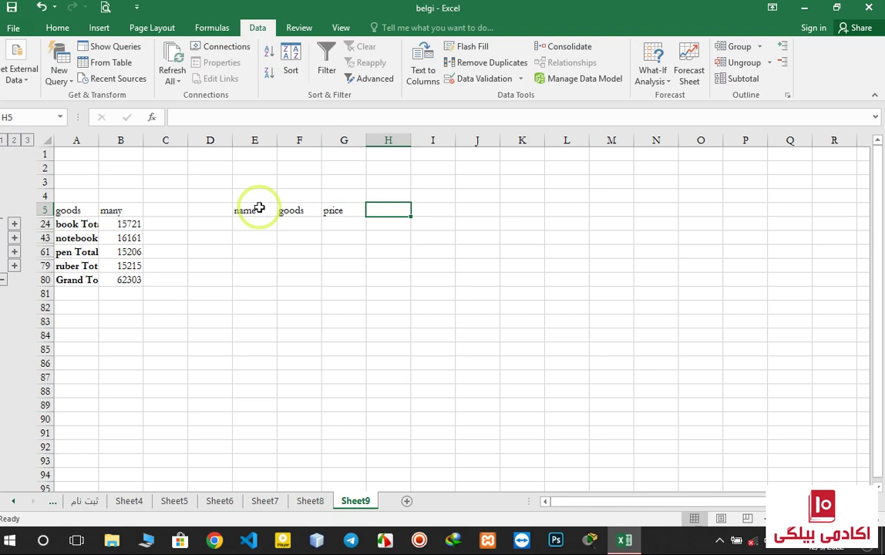
key(Left)
key(Left)
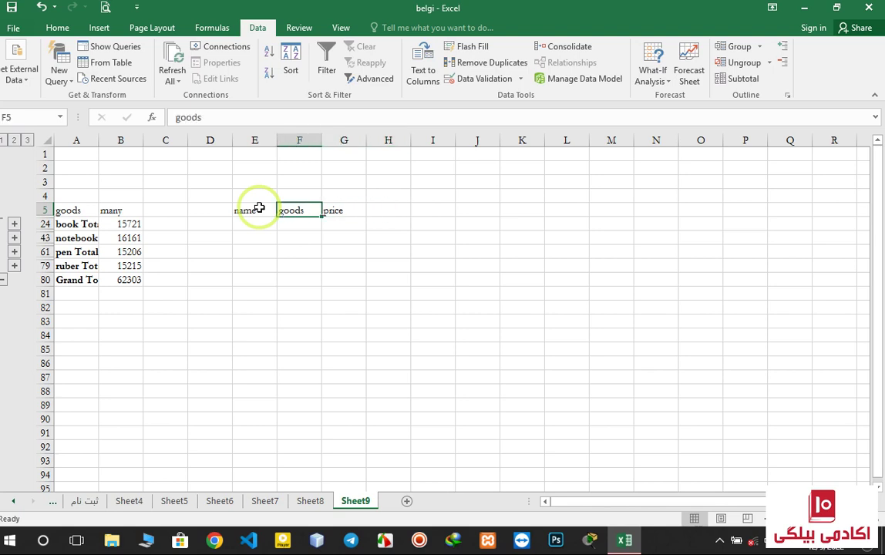
text(man)
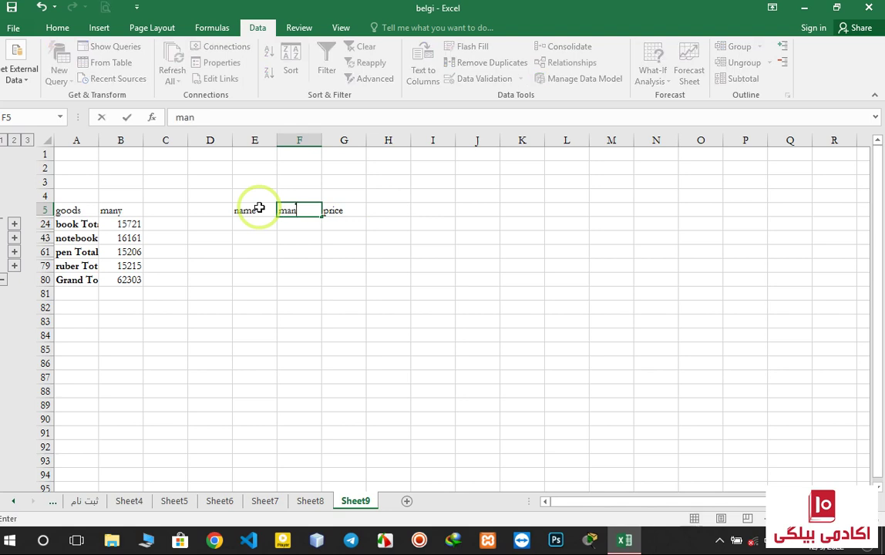
key(Tab)
key(Tab)
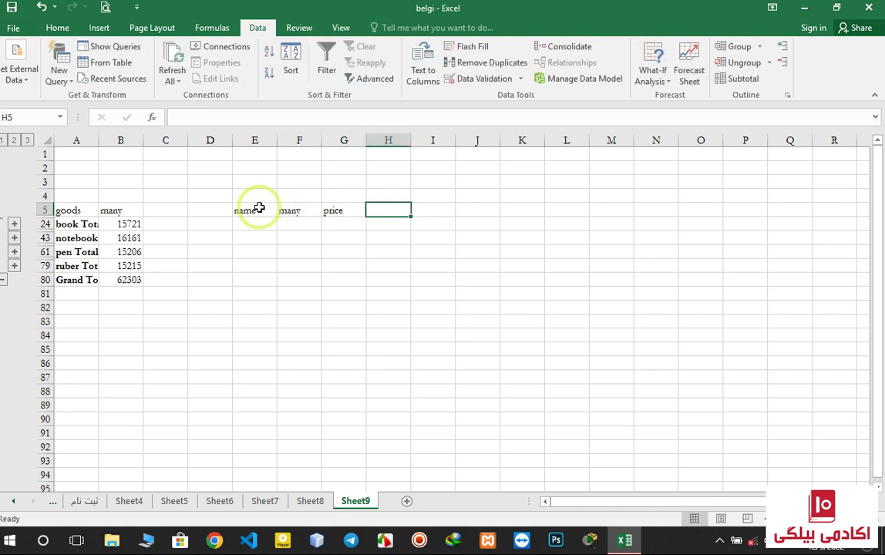
text(total price)
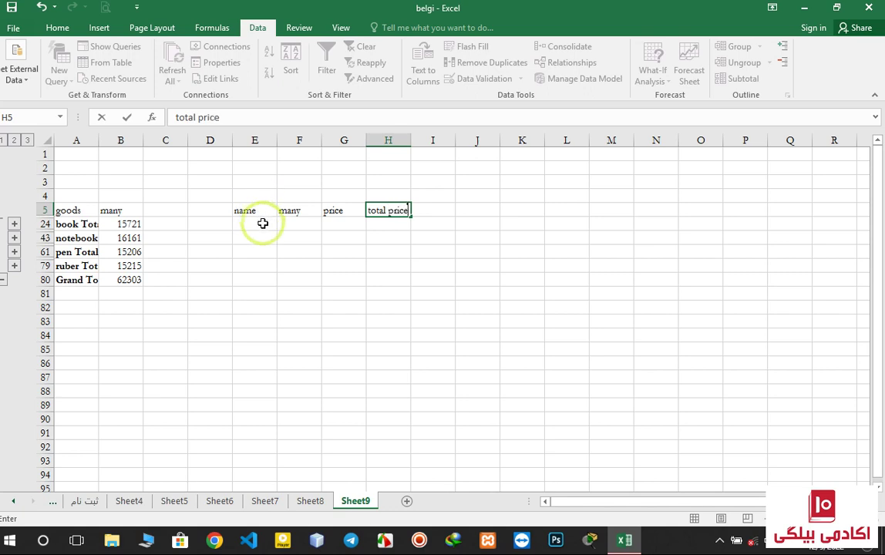
click(263, 223)
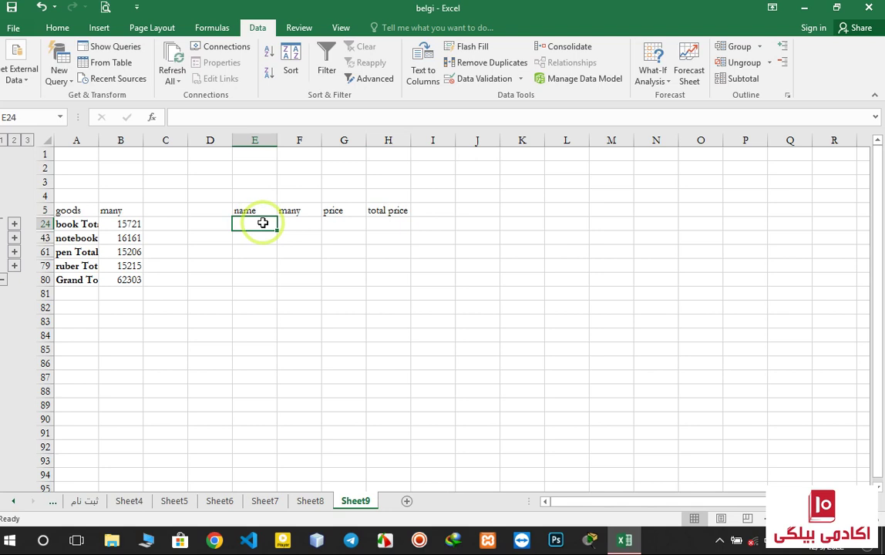
- Enter keyboard, mouse and screen as item names under name starting at E24
text(k)
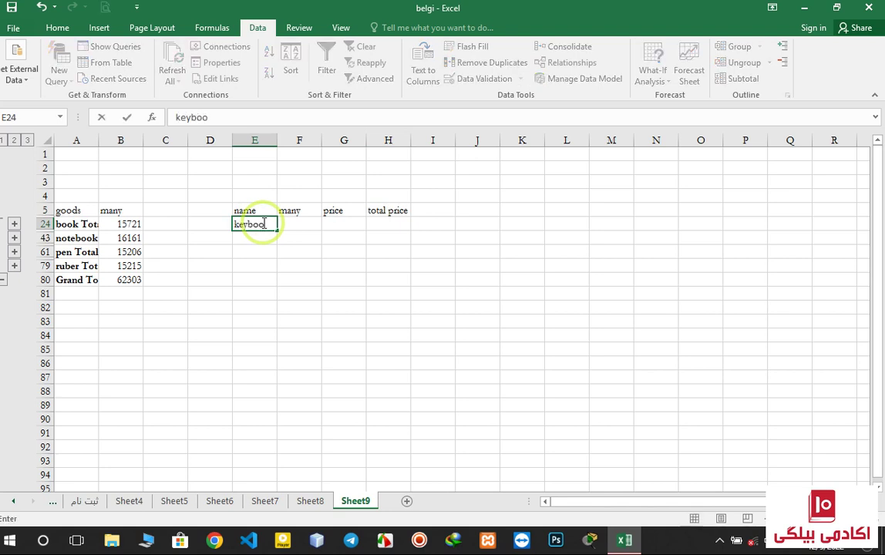
text(eyboard)
key(Return)
text(mouse)
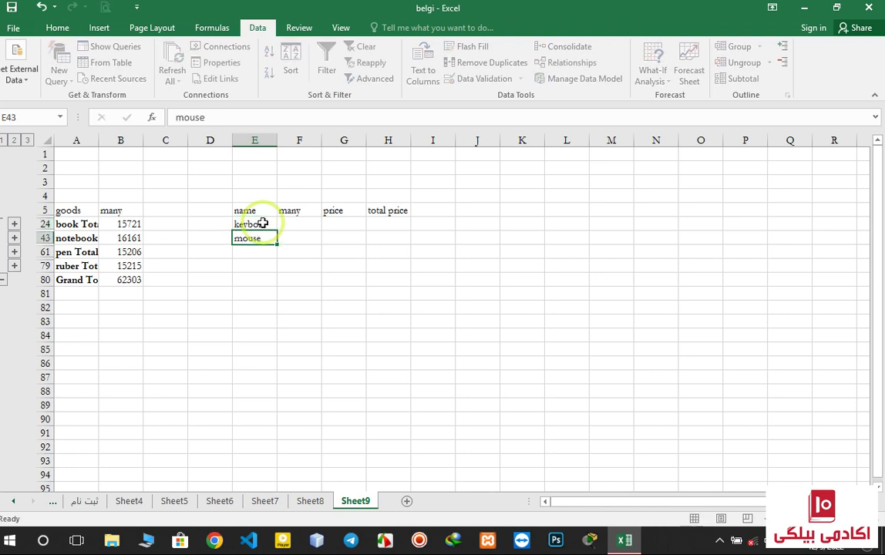
key(Return)
text(sc)
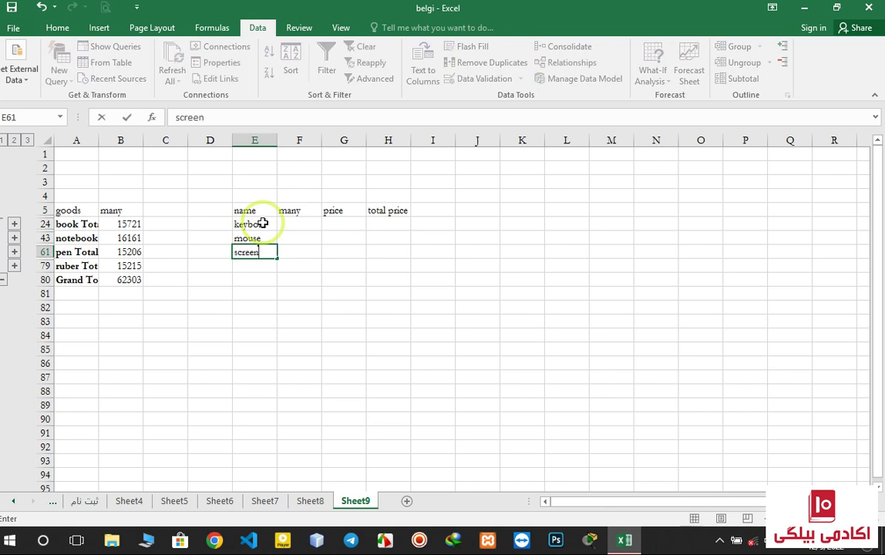
text(reen)
- Enter =F24*G24 in H24 as the keyboard's total price
click(385, 225)
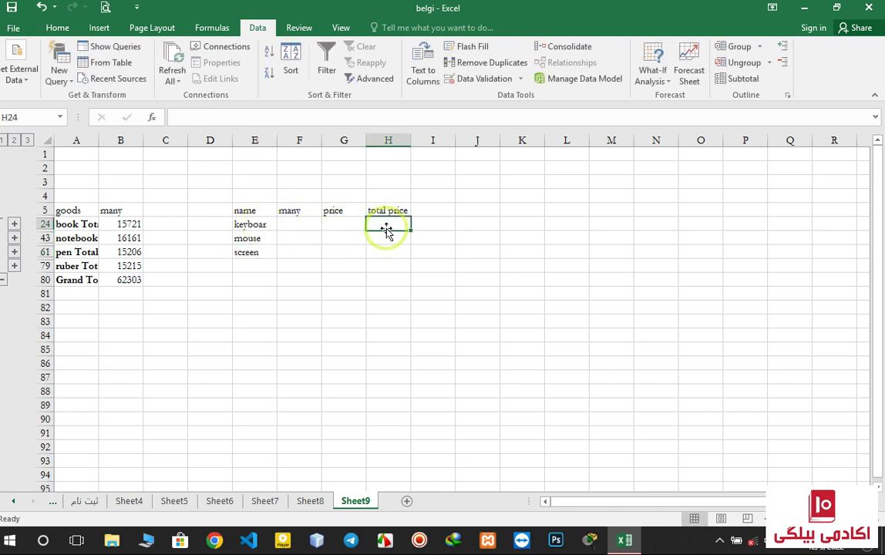
click(386, 238)
click(387, 251)
click(379, 226)
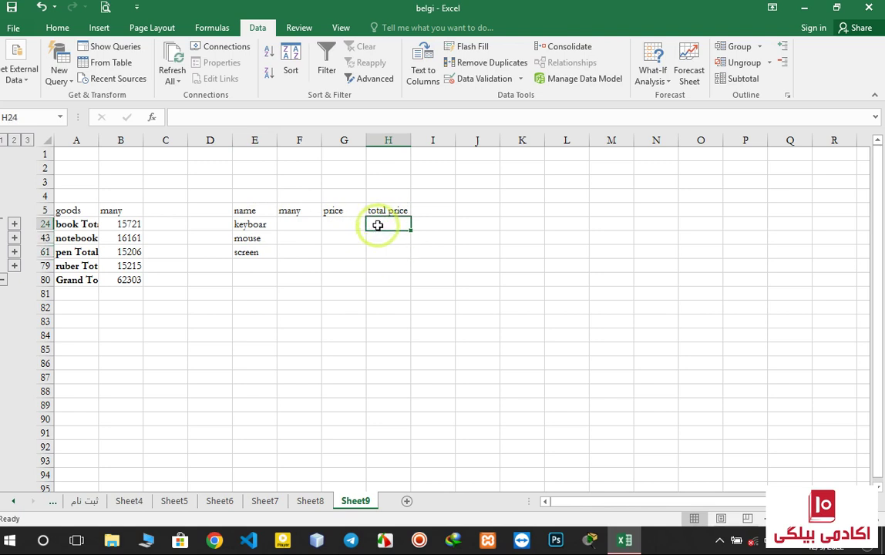
text(=)
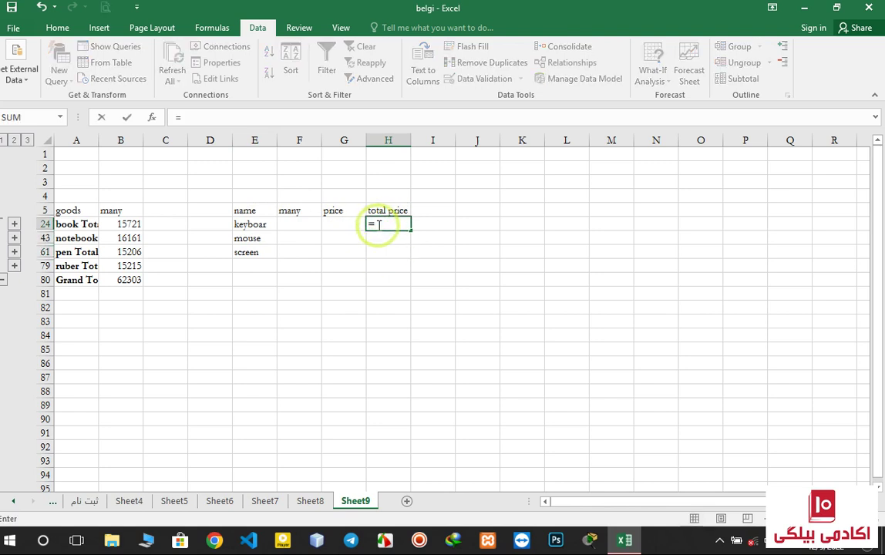
click(302, 224)
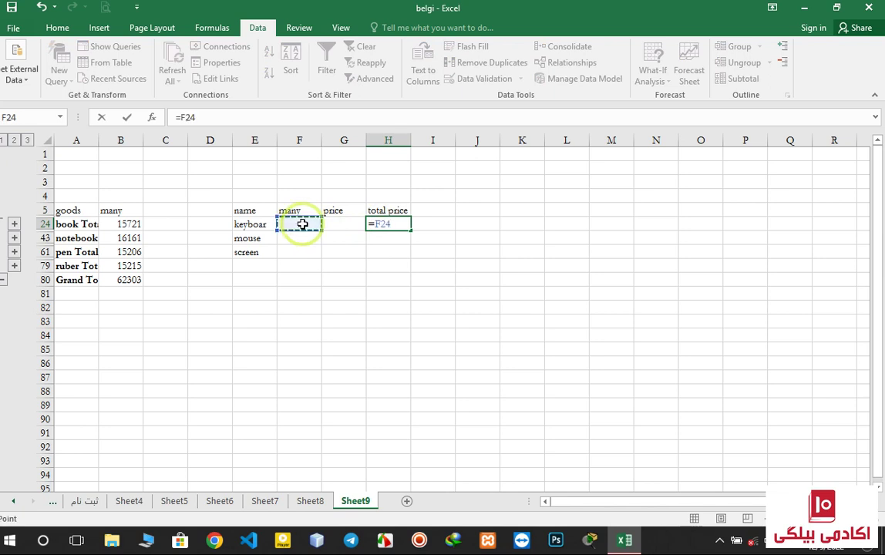
text(*)
click(338, 225)
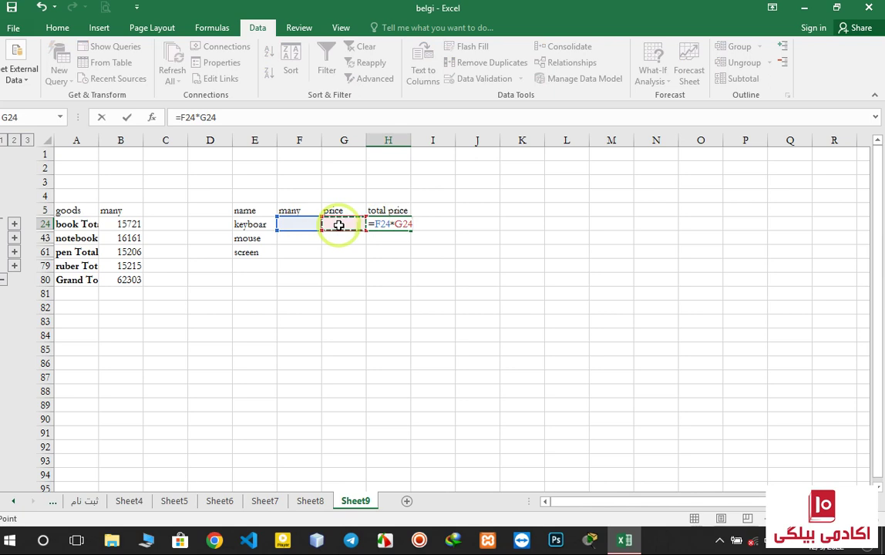
key(Return)
- Fill the total price formula down to H61, then select the header row E5:H5
click(375, 226)
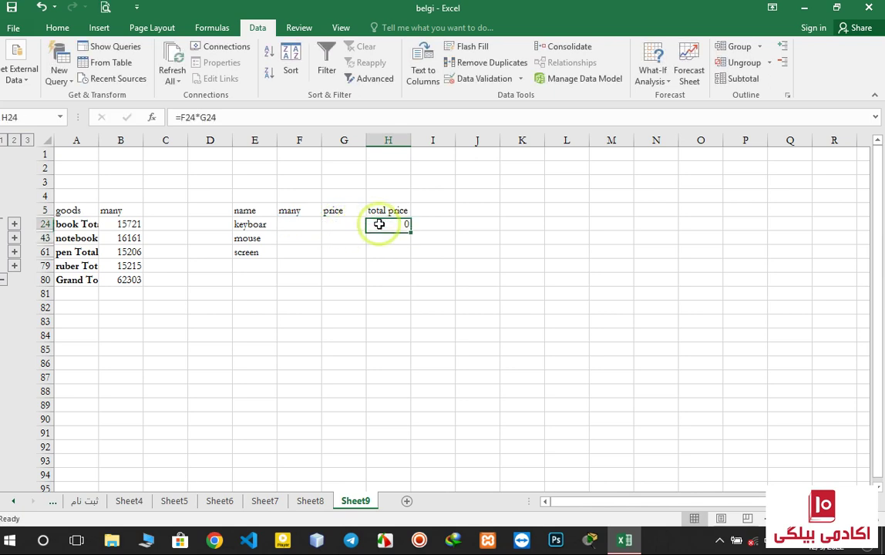
drag(409, 229, 406, 257)
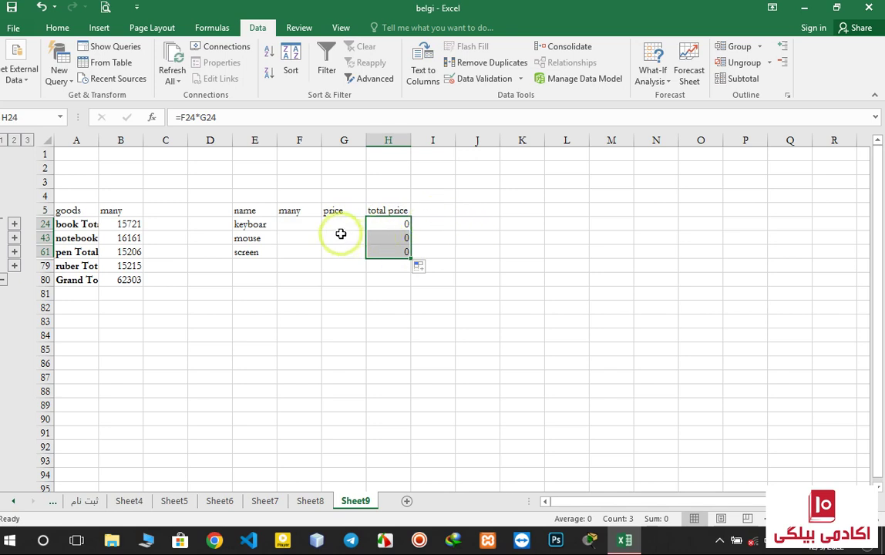
click(306, 222)
drag(235, 210, 395, 210)
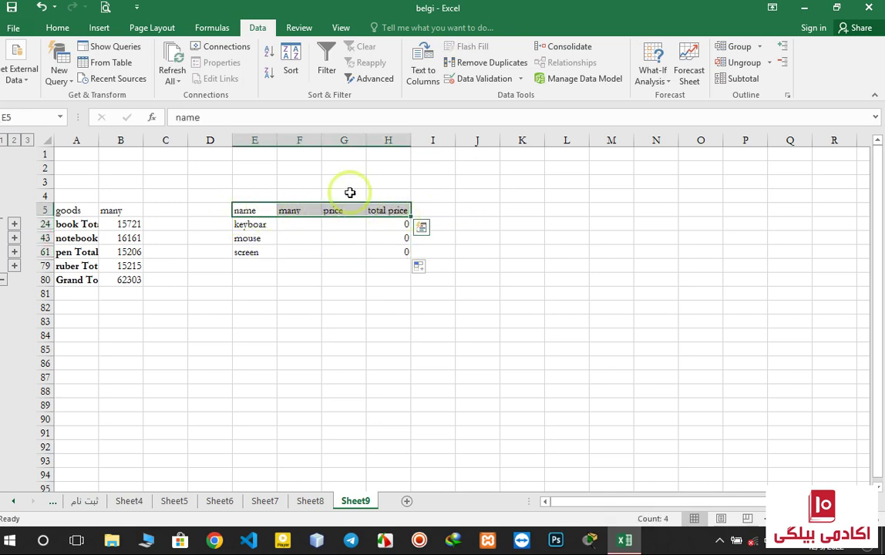
- Enlarge the header row text to size 16 and fill it orange
click(54, 28)
click(171, 54)
click(171, 54)
click(171, 54)
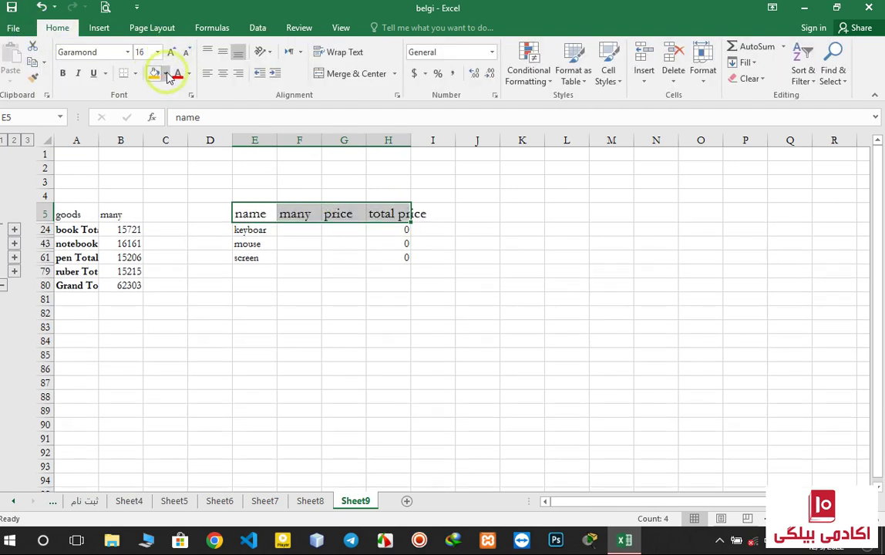
click(164, 74)
click(177, 183)
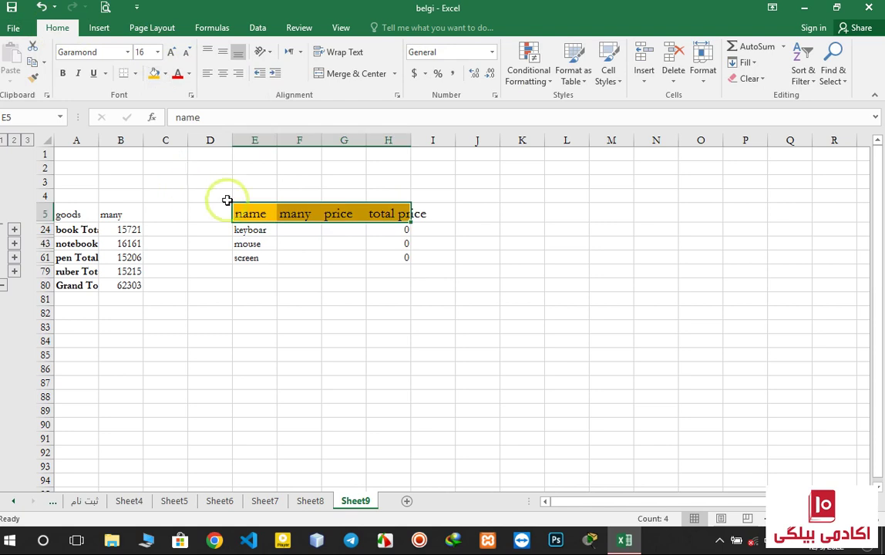
- Autofit column H to fit 'total price', then select E24:G61
double_click(411, 142)
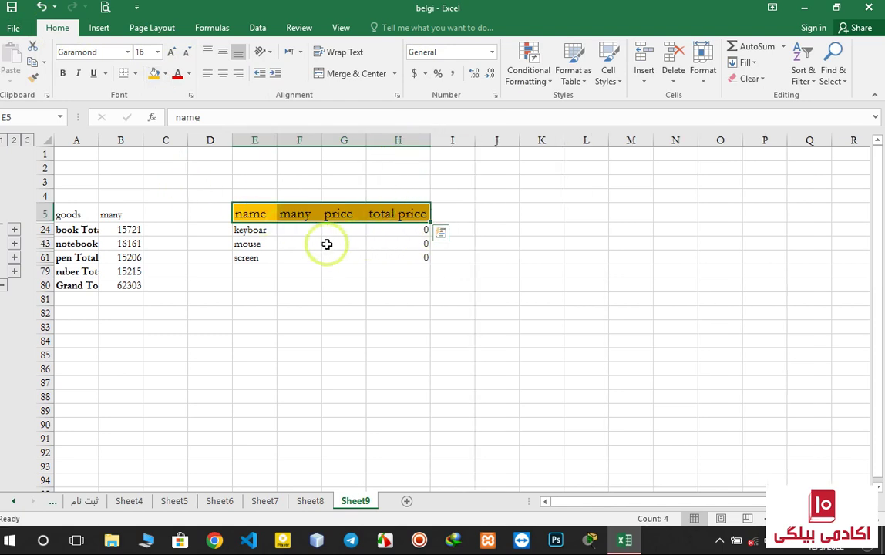
click(332, 244)
drag(254, 232, 359, 254)
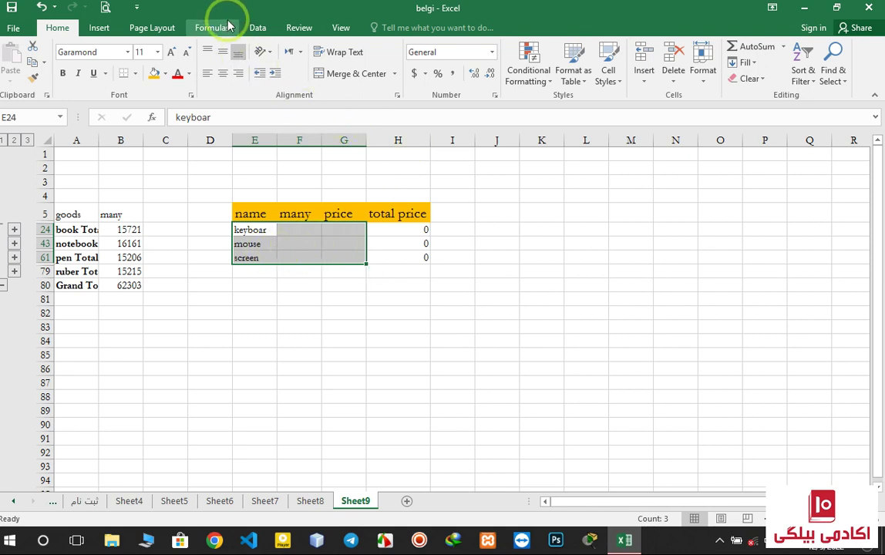
- Add a scenario named dell, dismissing the too-many-changing-cells warning twice
click(256, 27)
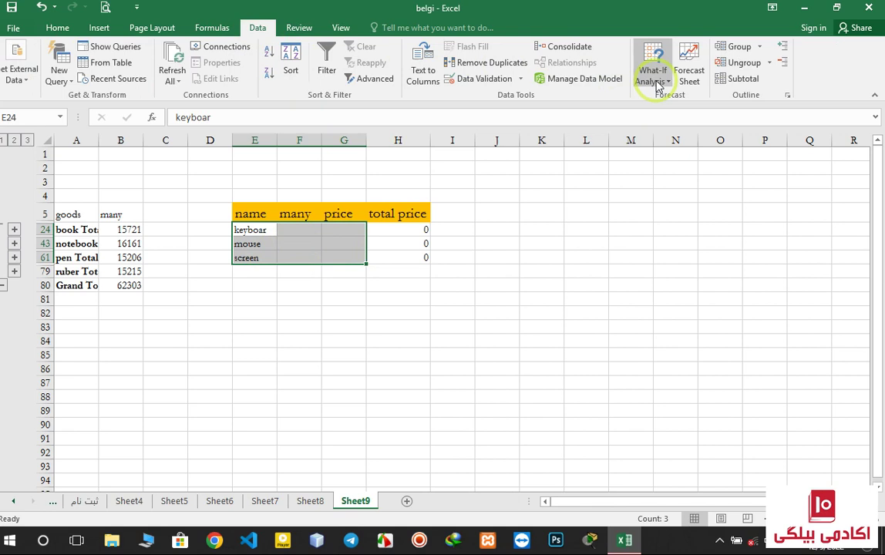
click(655, 83)
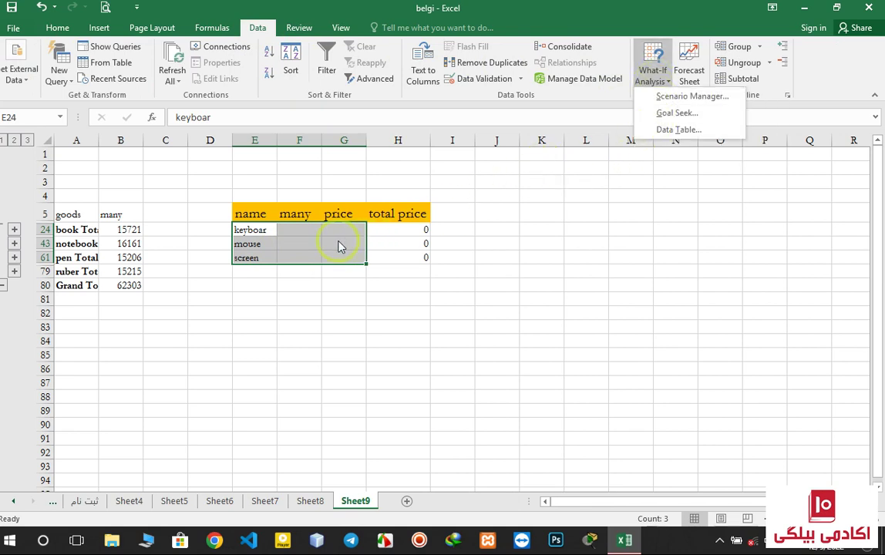
click(695, 100)
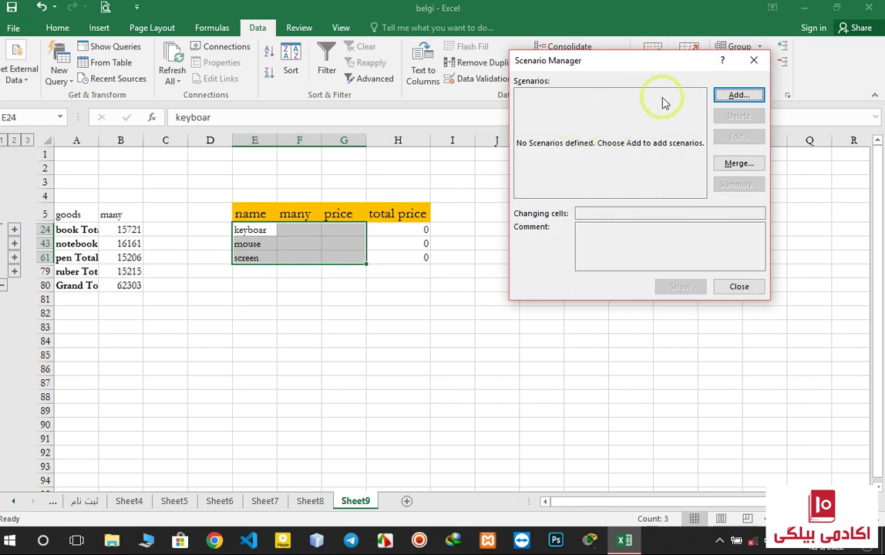
click(732, 98)
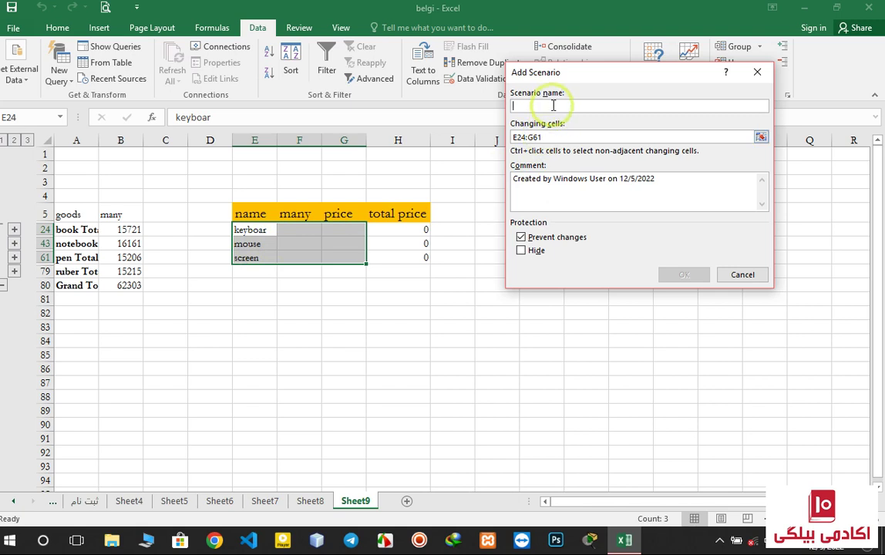
text(d)
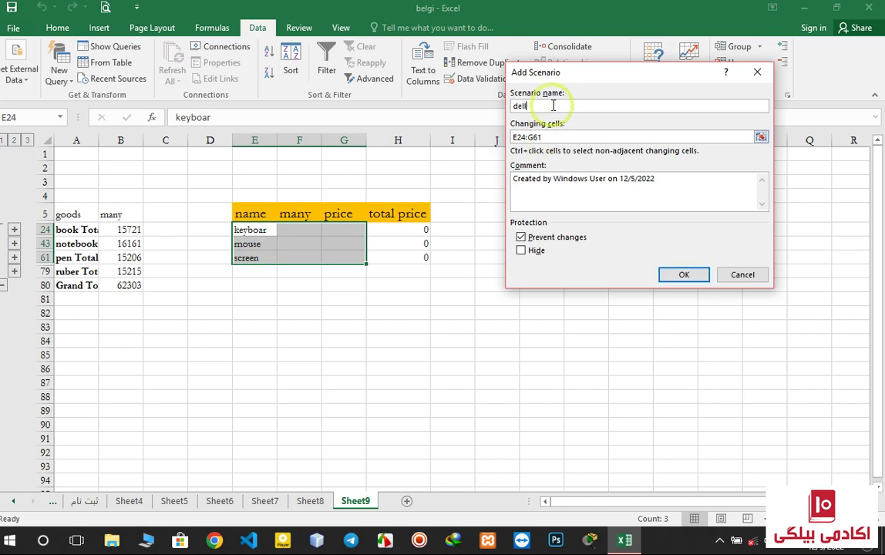
text(ell)
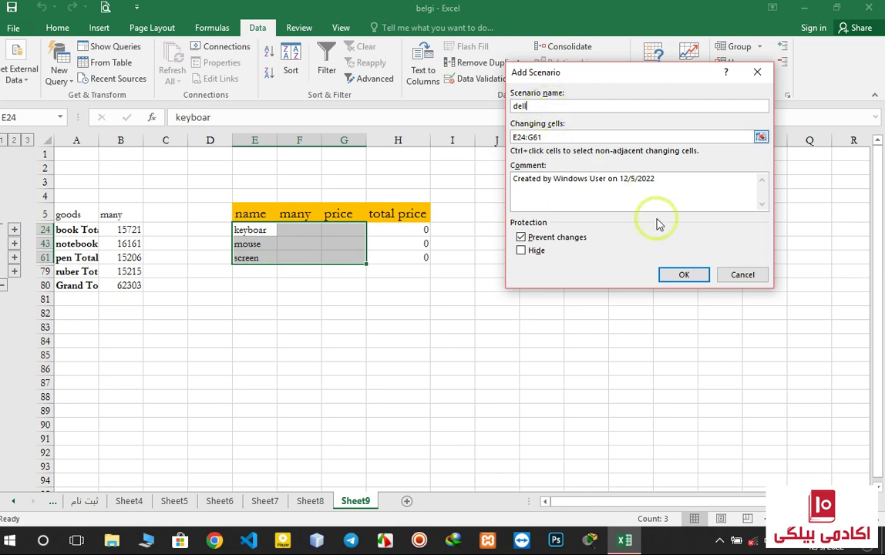
click(683, 276)
click(447, 306)
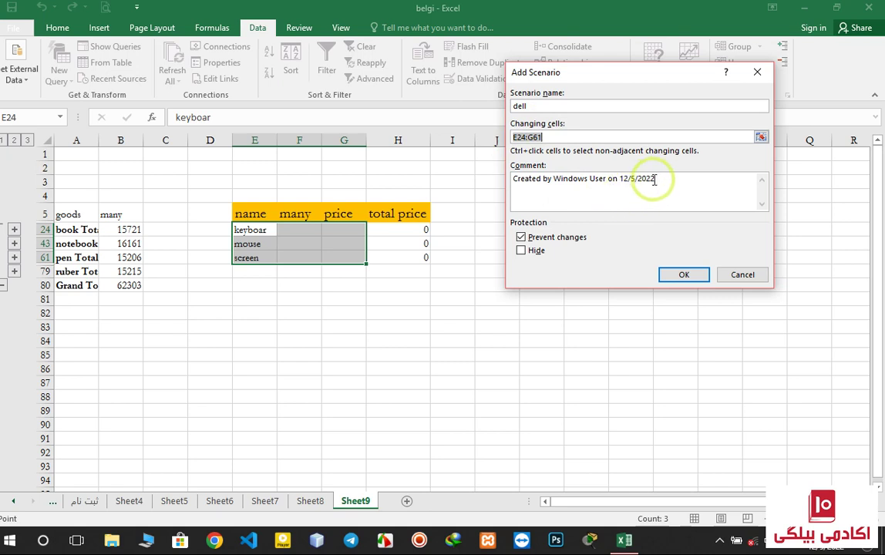
click(683, 276)
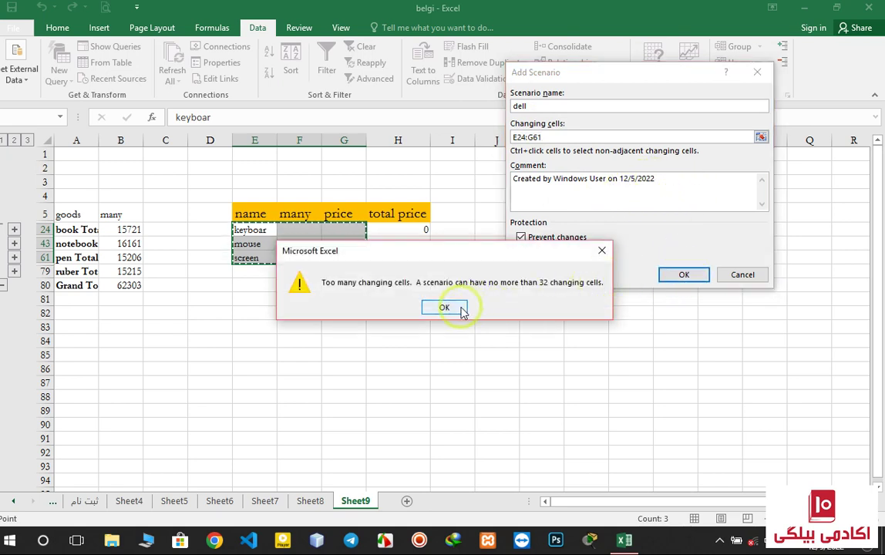
click(458, 309)
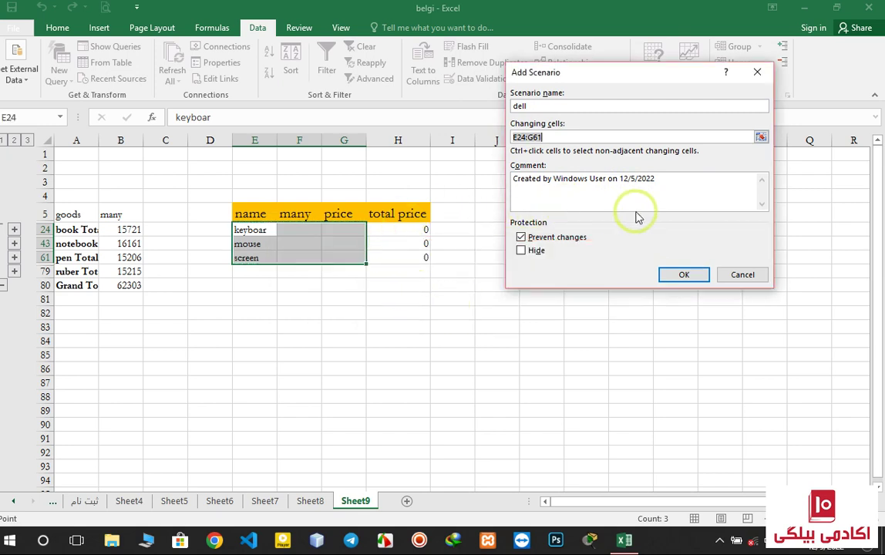
- Reset the changing cells to E5:G61, dismiss the warning, and untick Prevent changes
click(554, 135)
key(BackSpace)
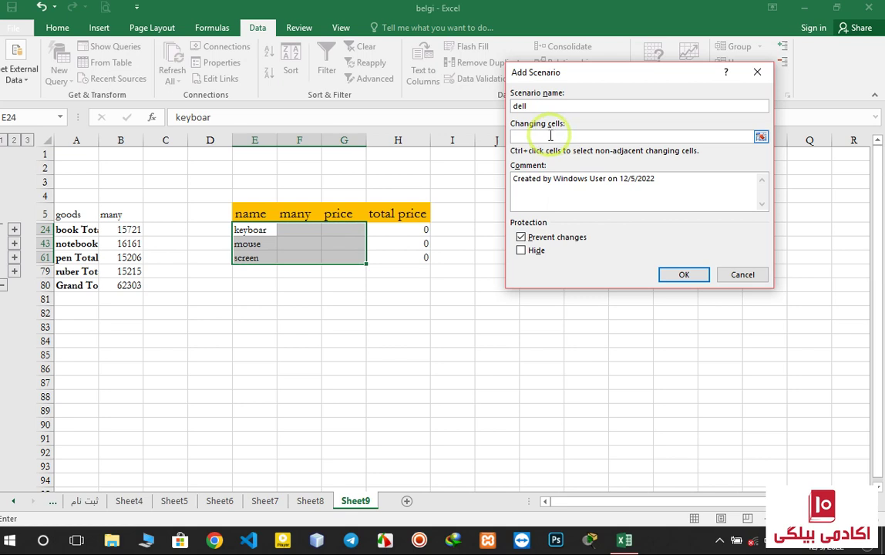
click(255, 229)
click(252, 215)
drag(252, 215, 342, 256)
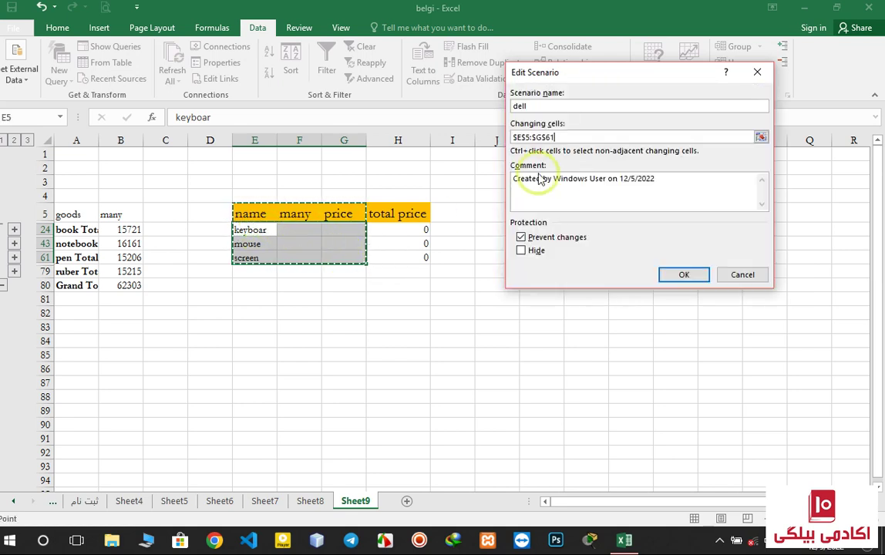
click(678, 278)
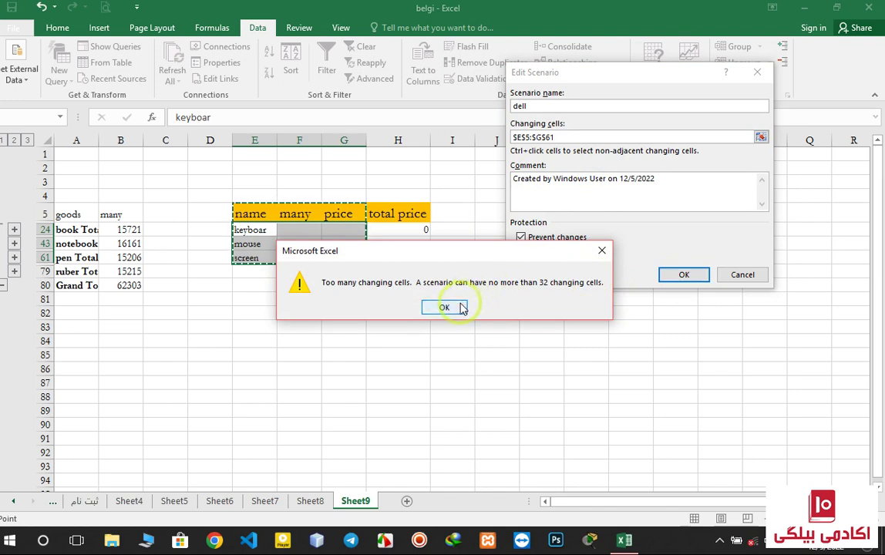
click(457, 307)
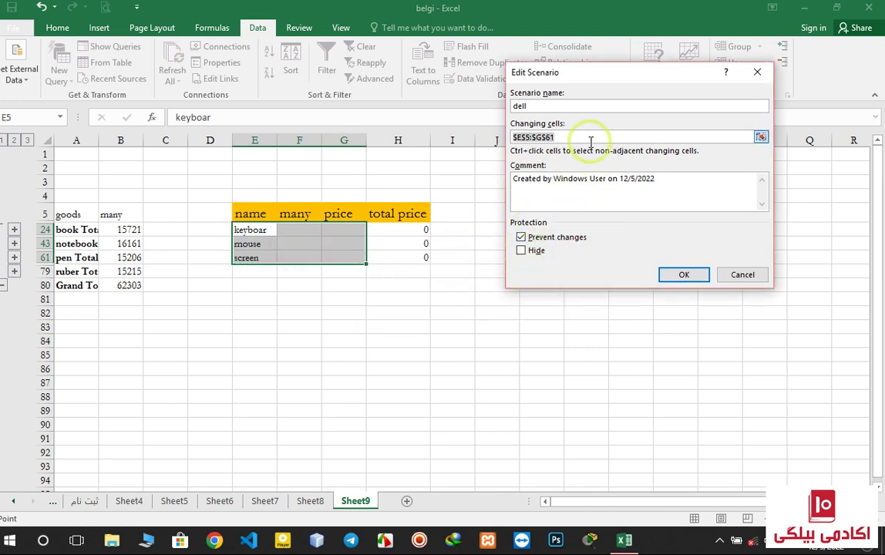
click(603, 190)
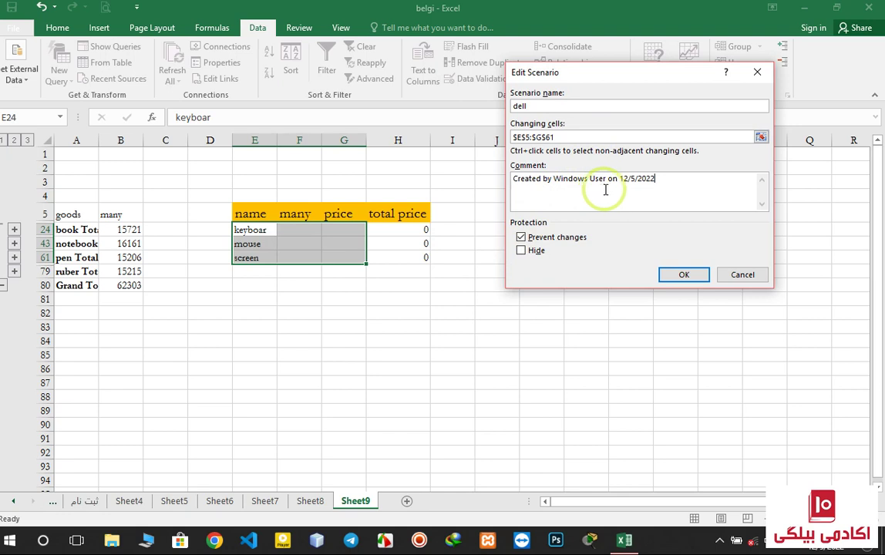
click(521, 238)
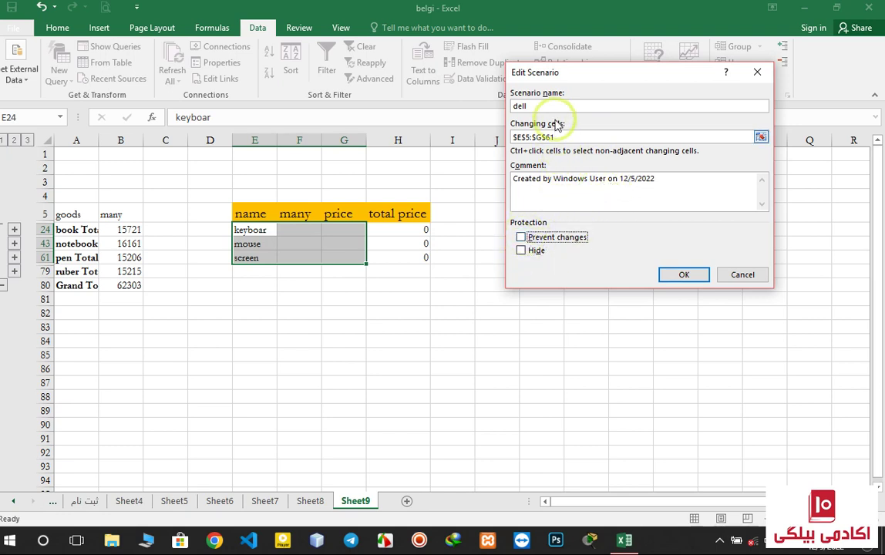
click(552, 187)
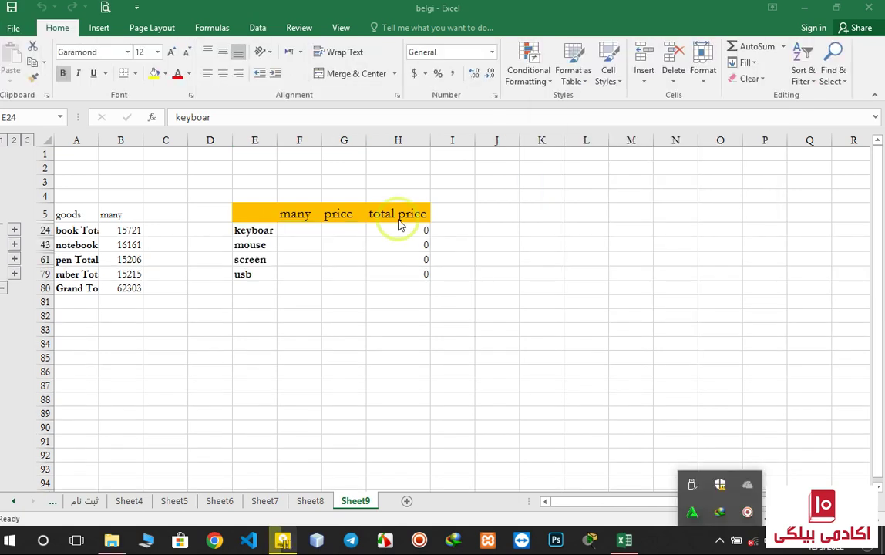
- Select the keyboar to usb quantity and price cells and start adding a scenario
click(345, 229)
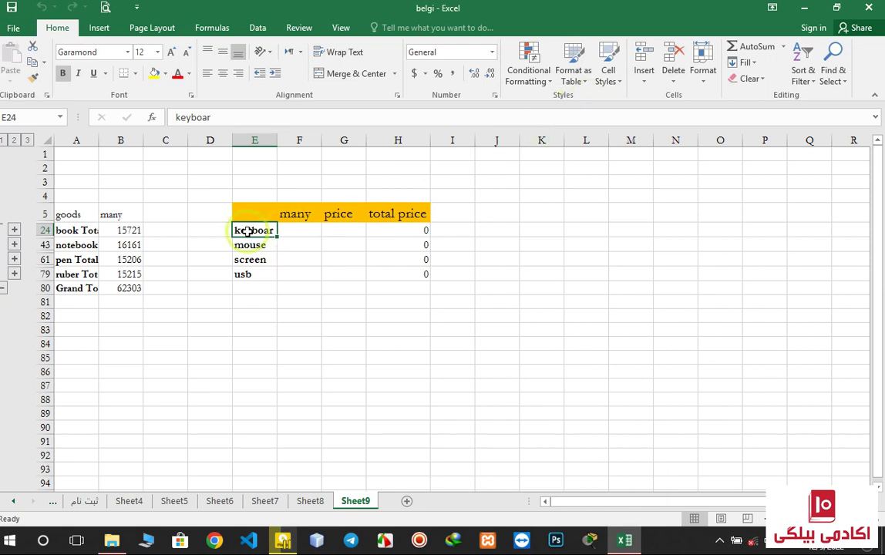
drag(333, 270, 338, 275)
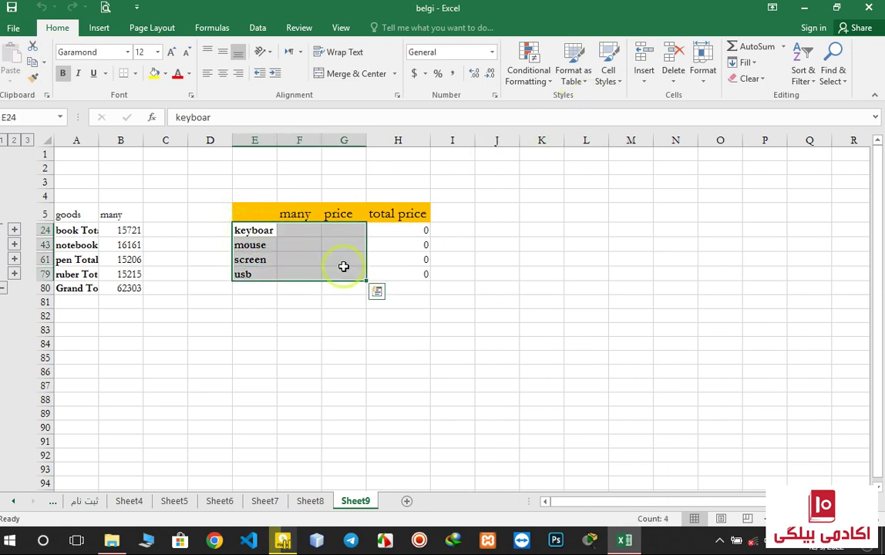
click(258, 30)
click(651, 74)
click(663, 93)
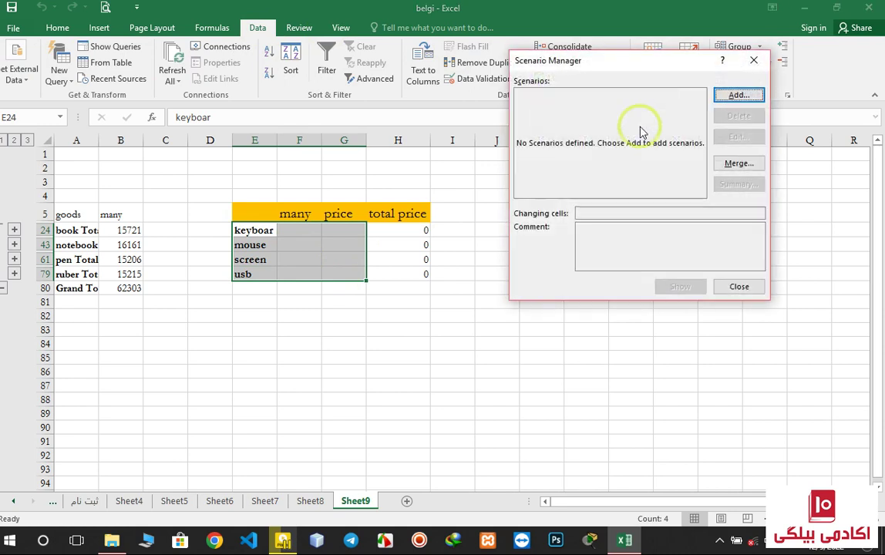
click(728, 96)
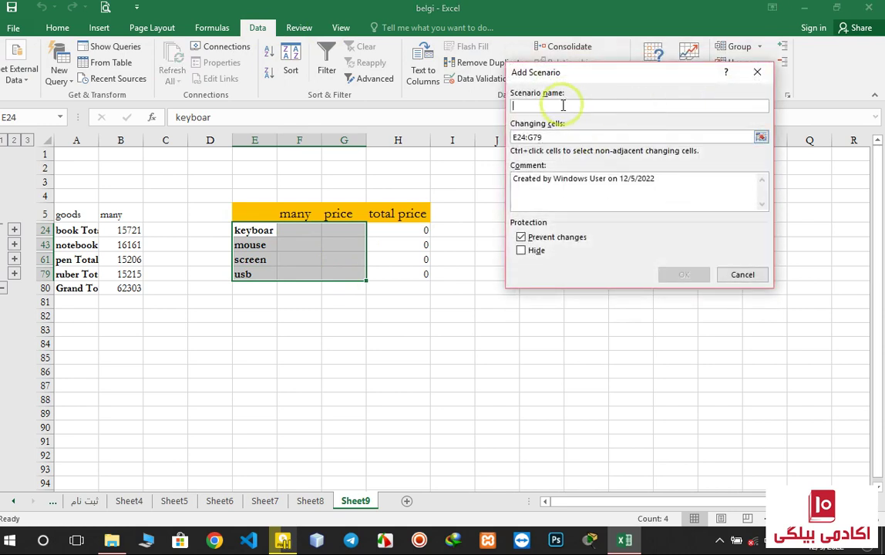
- Name the scenario dell over E24:G79, dismiss the rejection, and close the scenario dialogs
text(dd)
key(BackSpace)
key(BackSpace)
text(d)
click(562, 133)
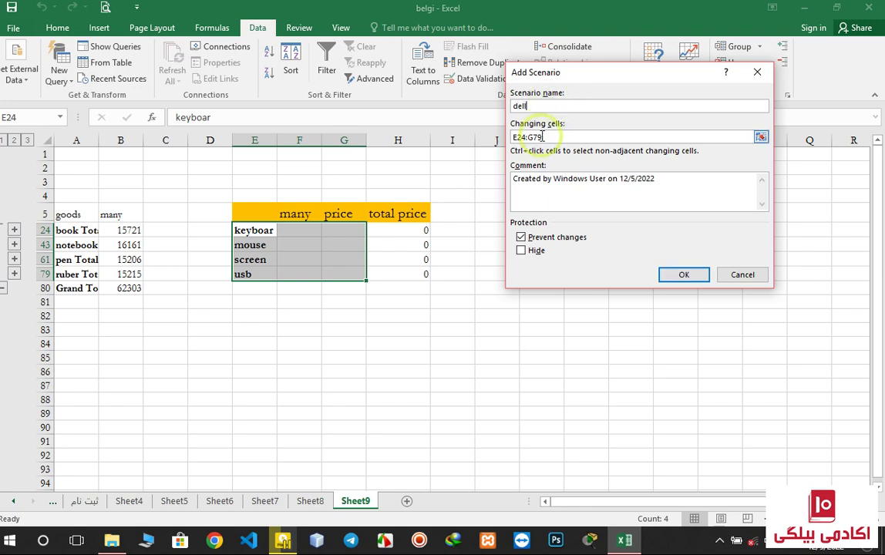
drag(260, 232, 349, 274)
click(678, 275)
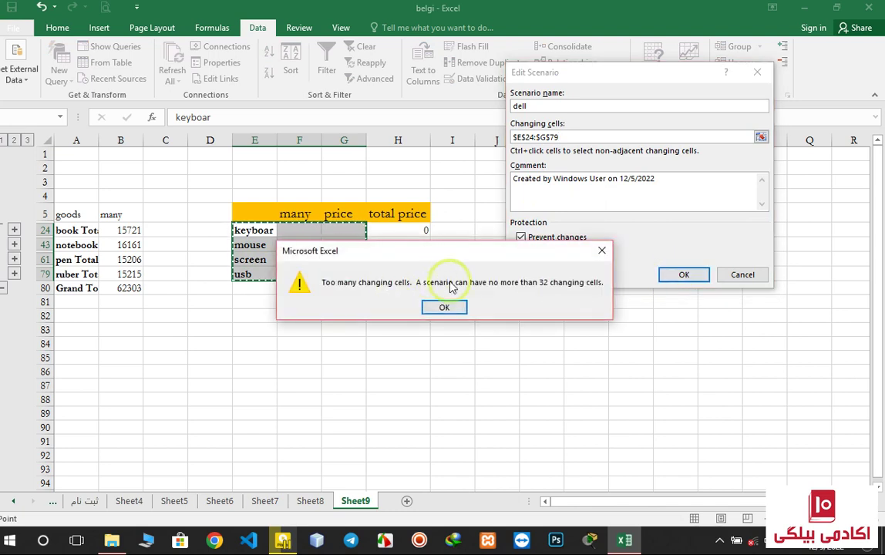
click(602, 250)
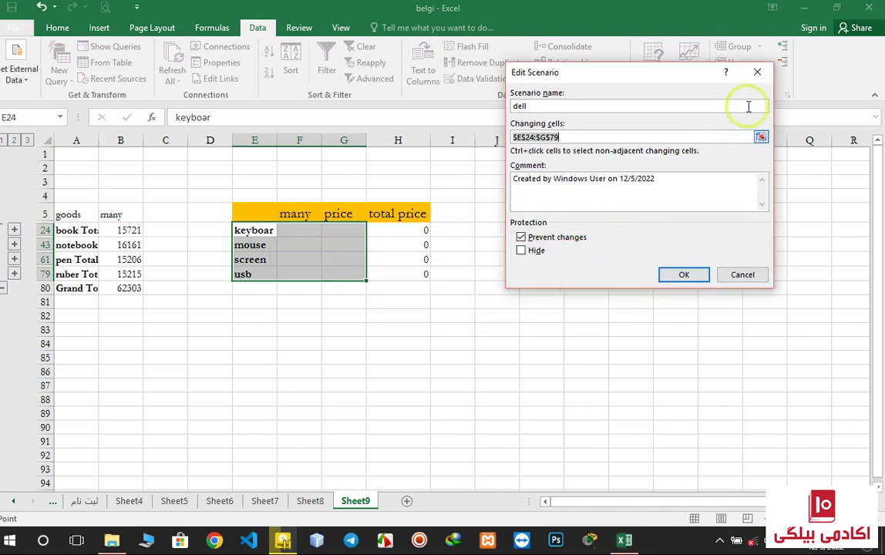
click(757, 71)
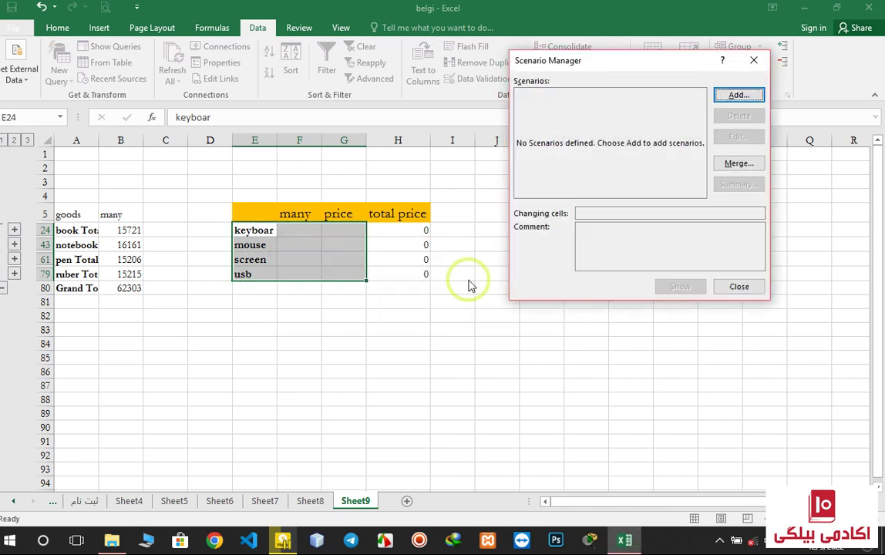
click(754, 63)
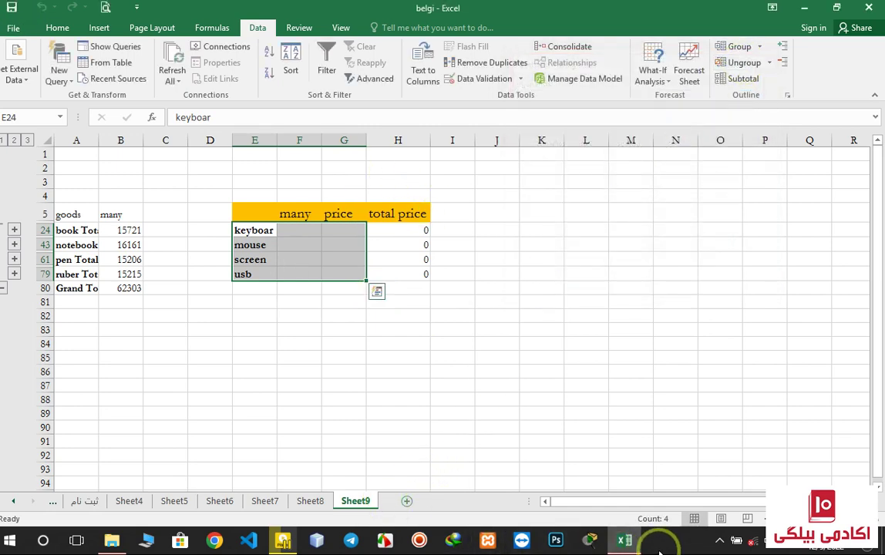
- Select the whole item table E5:H79 and copy it
click(804, 7)
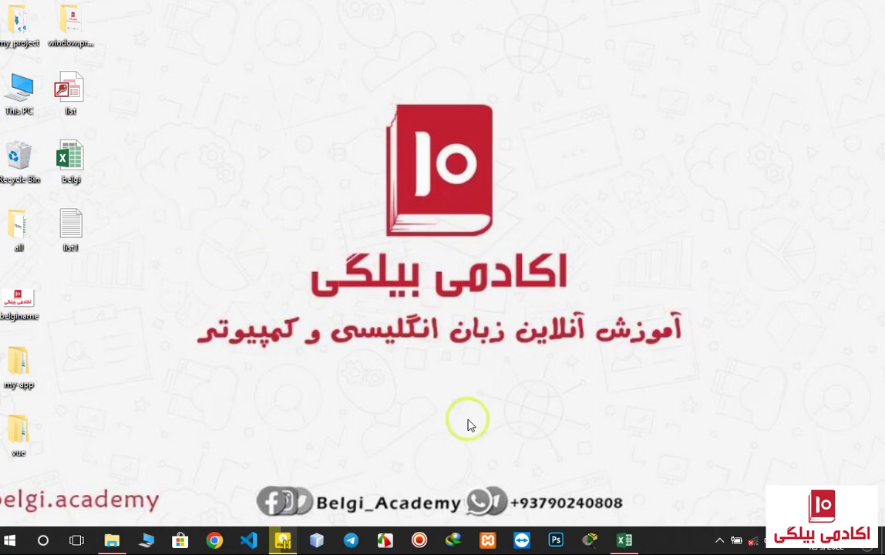
click(621, 542)
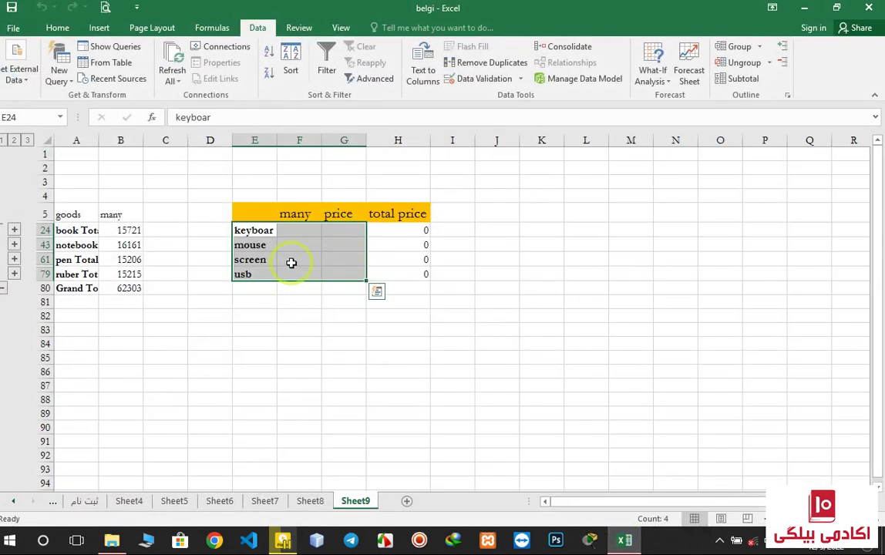
click(243, 209)
drag(243, 210, 406, 278)
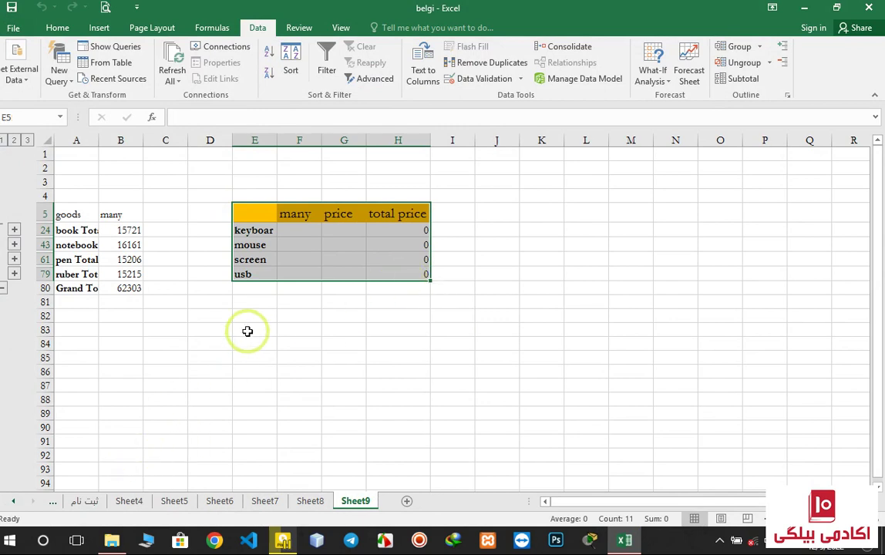
key(ctrl+c)
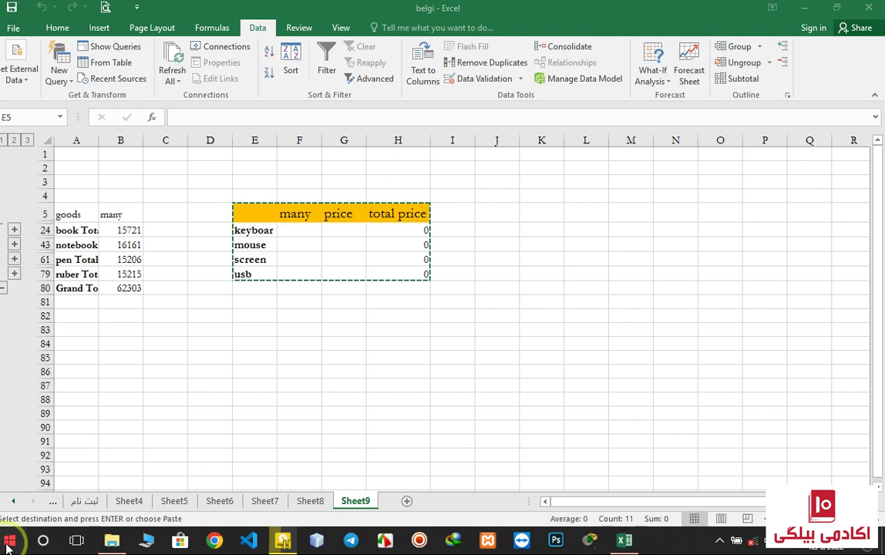
- Launch a new Excel 2016 window from the Start menu search
click(10, 540)
text(exc)
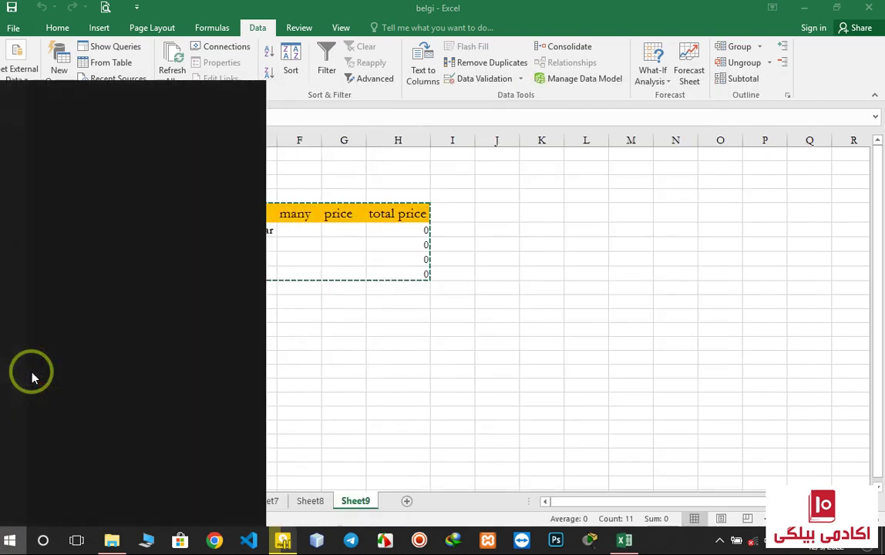
click(103, 130)
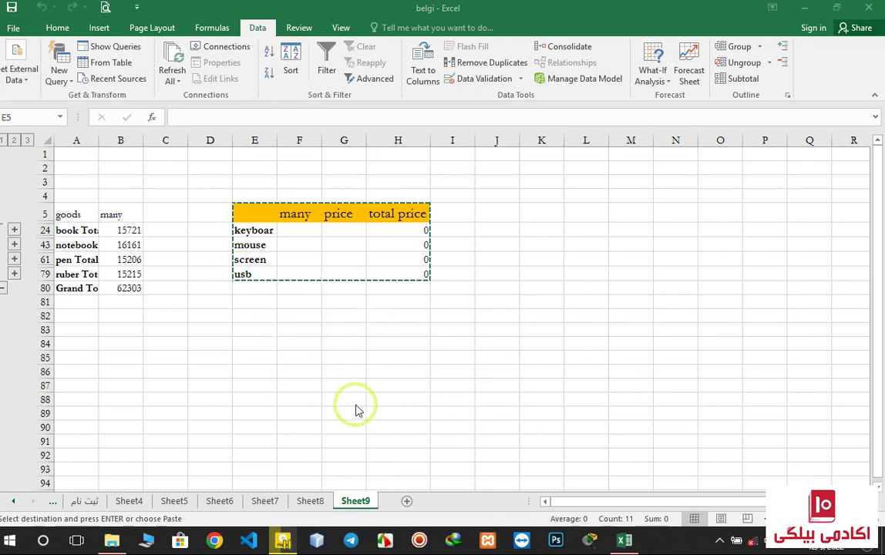
click(8, 539)
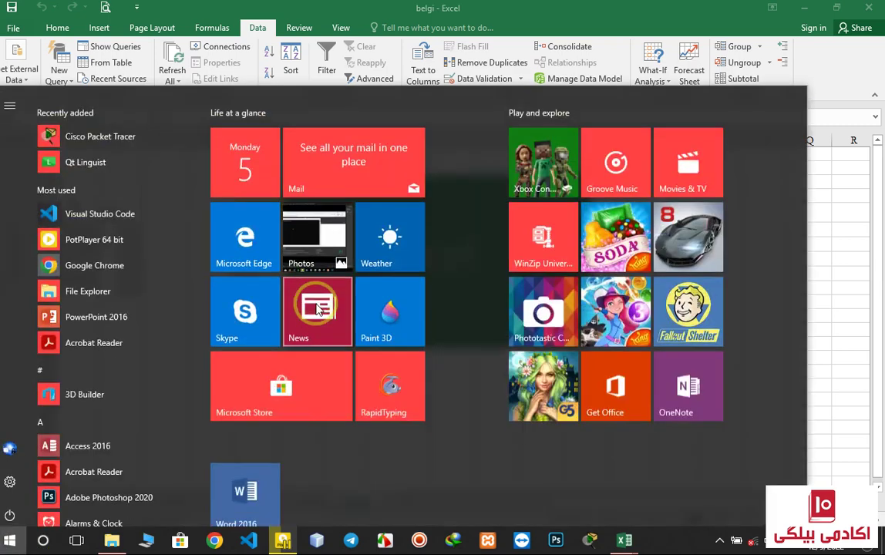
click(814, 219)
key(ctrl+v)
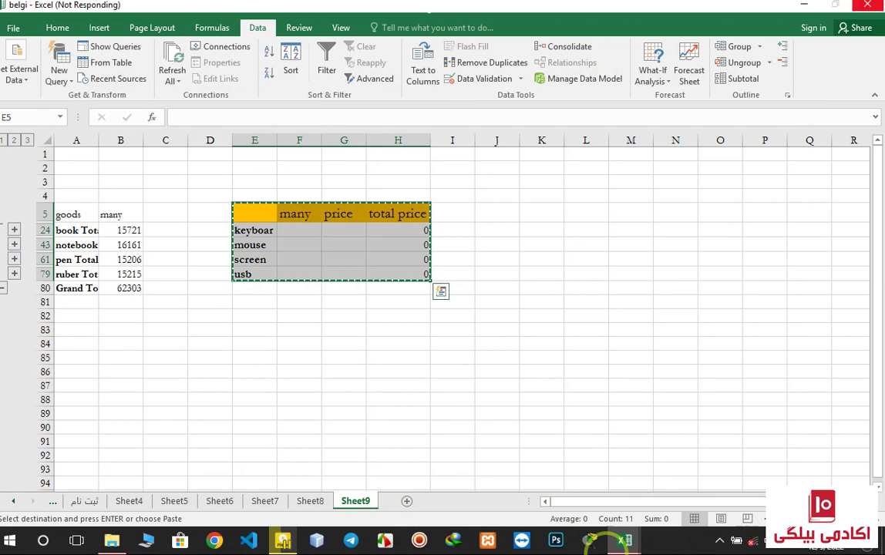
click(624, 540)
- Maximize the new Excel start screen and create a blank workbook
mouse_move(773, 450)
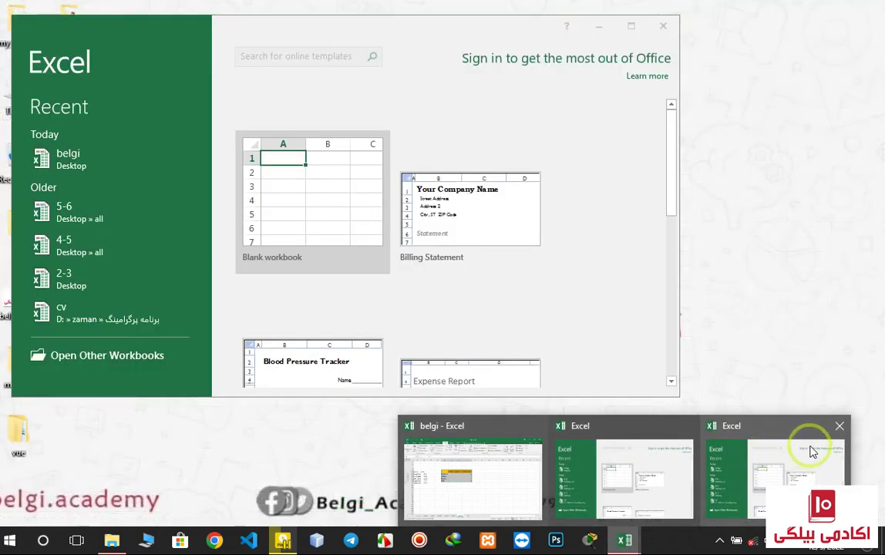
click(840, 426)
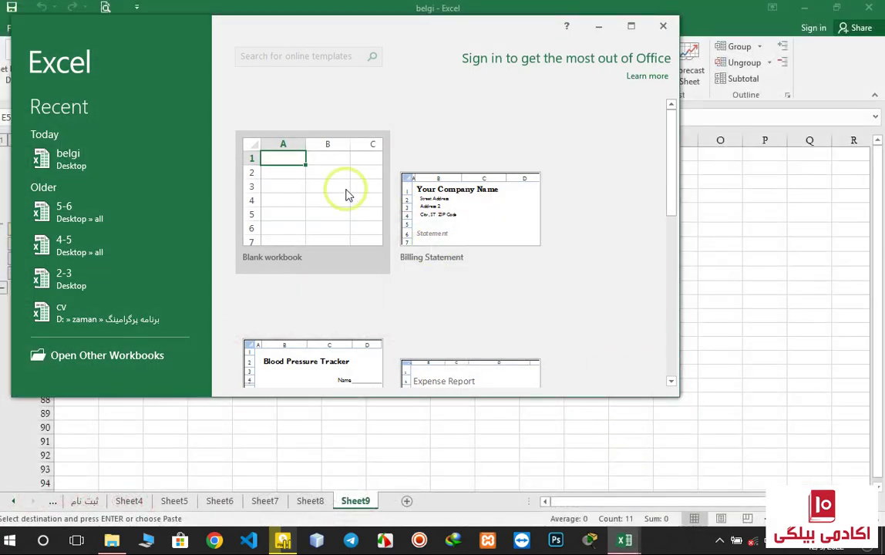
click(638, 27)
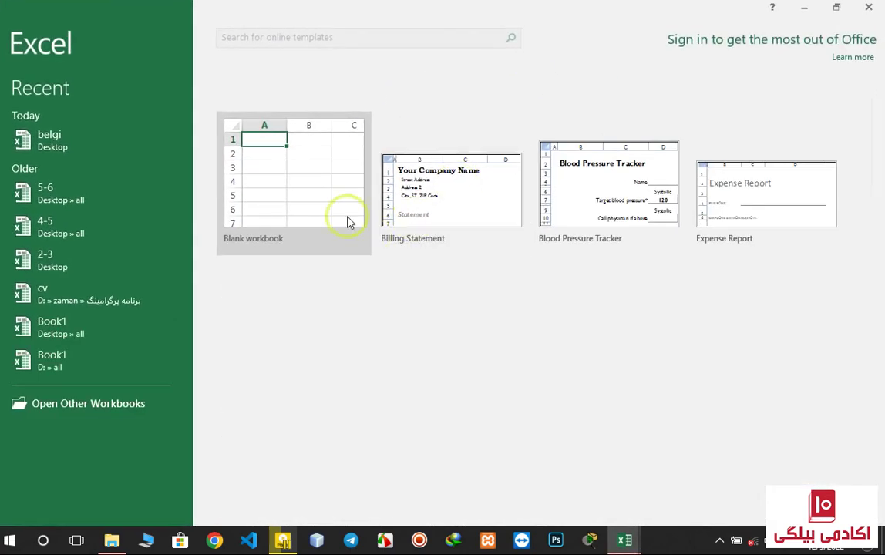
click(310, 166)
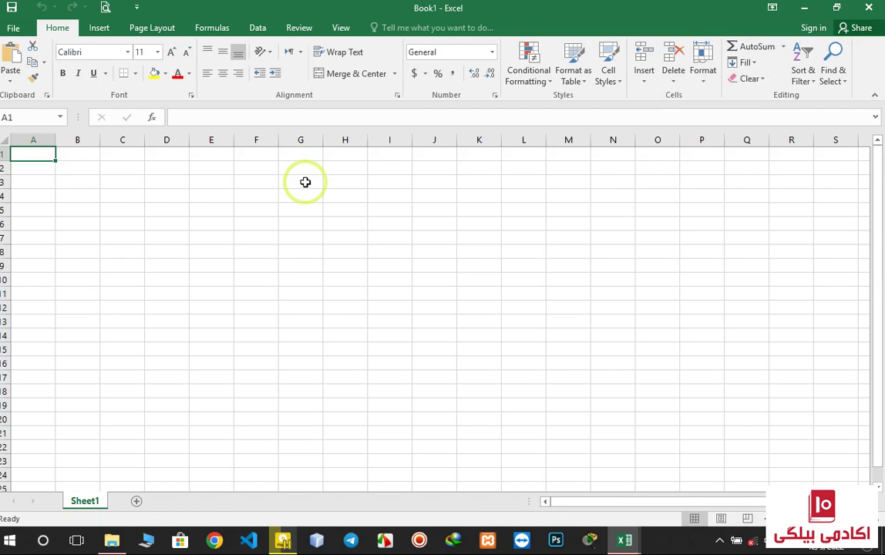
- Paste the copied table at D6 and accept the pasted-formulas warning
click(175, 224)
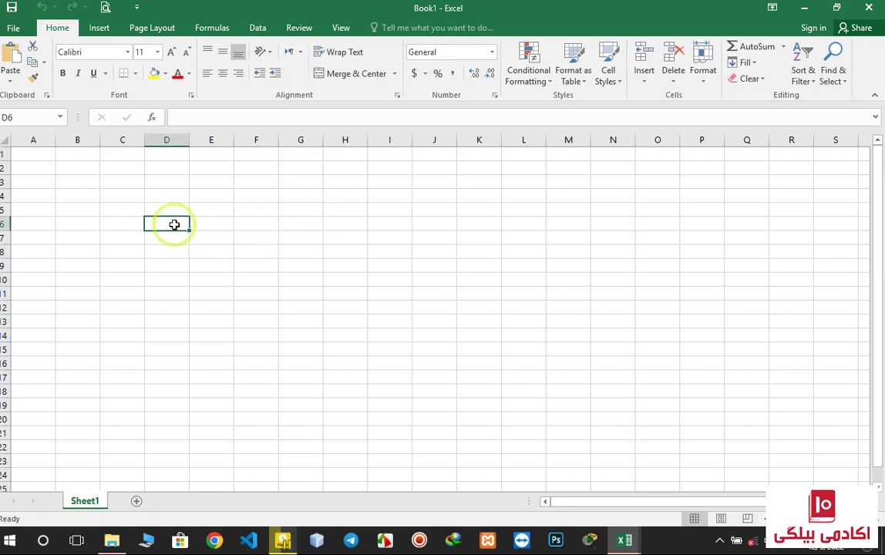
key(ctrl+v)
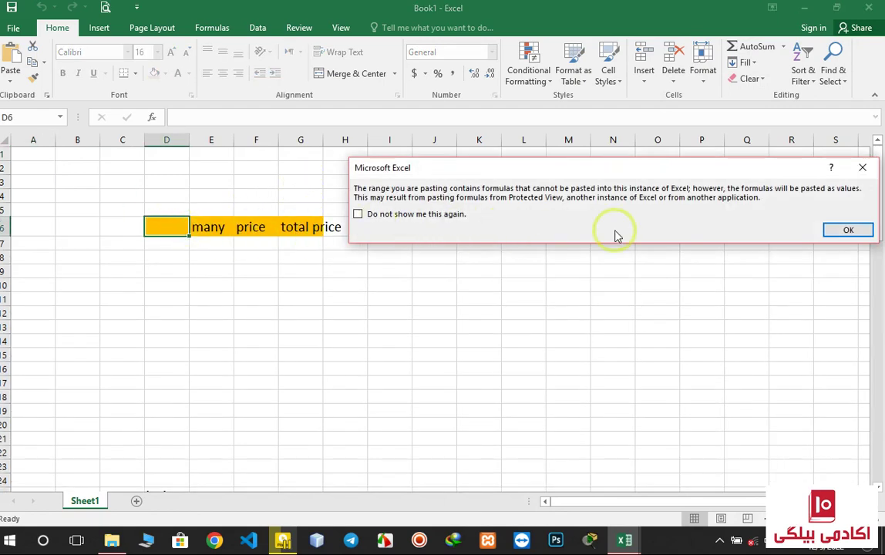
click(849, 229)
click(180, 248)
click(208, 243)
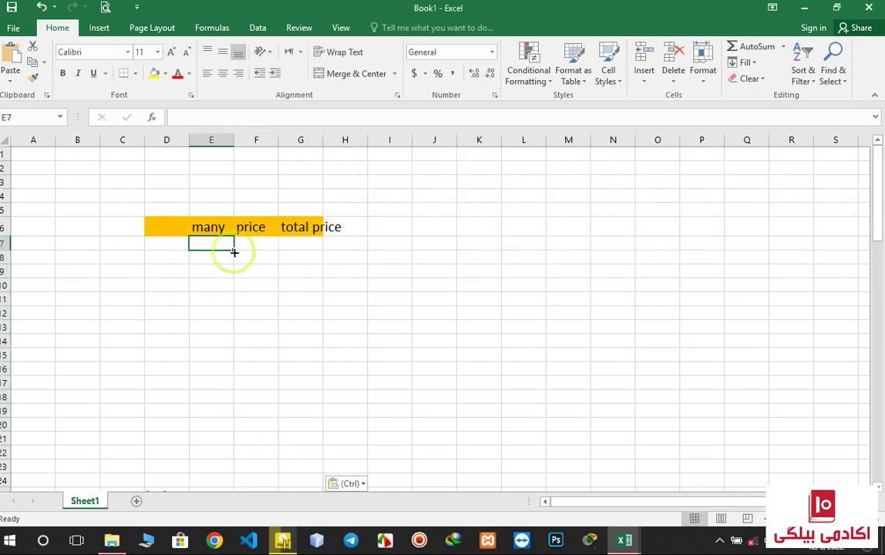
- Enter the item names mouse, keyboard and screen in D7:D9
click(160, 245)
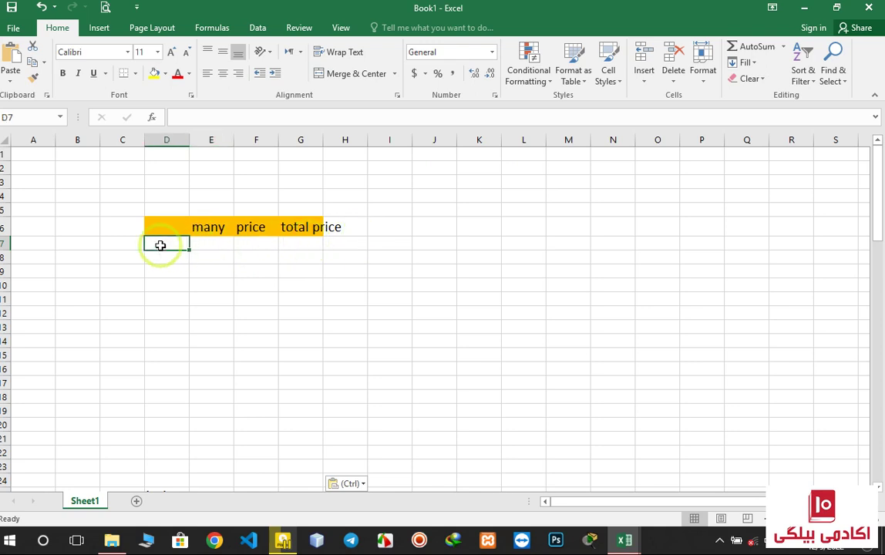
text(m)
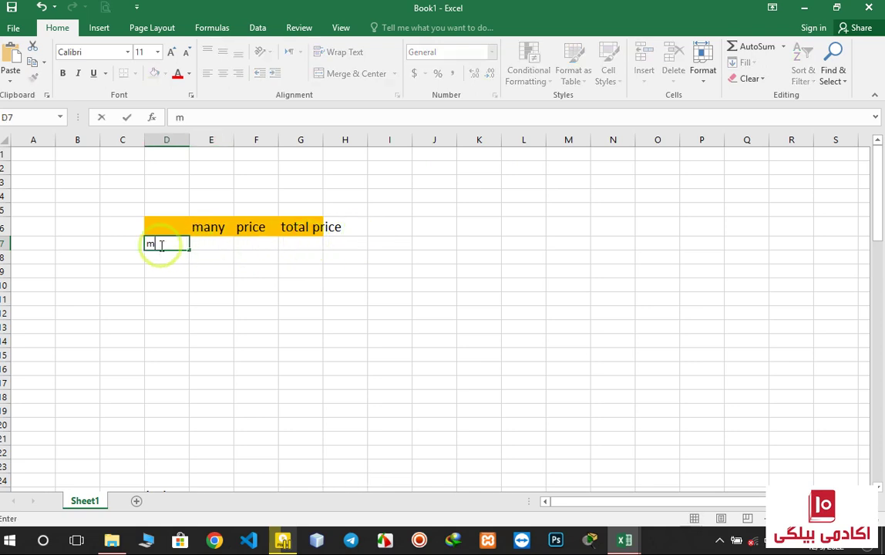
key(Return)
text(k)
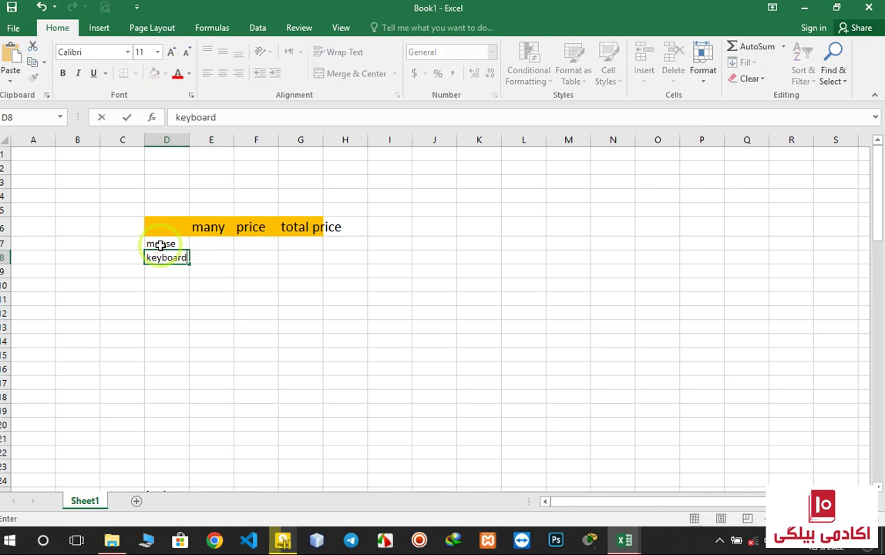
text(eyboard)
key(Return)
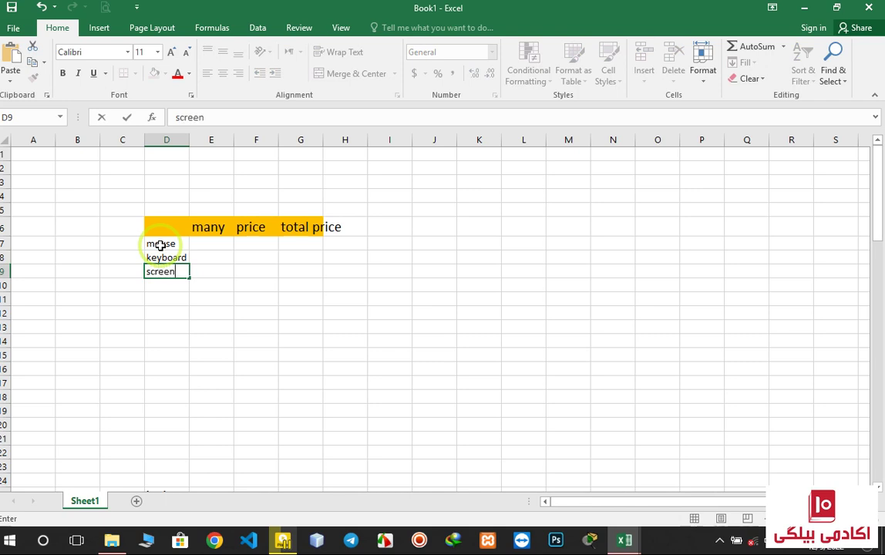
key(Tab)
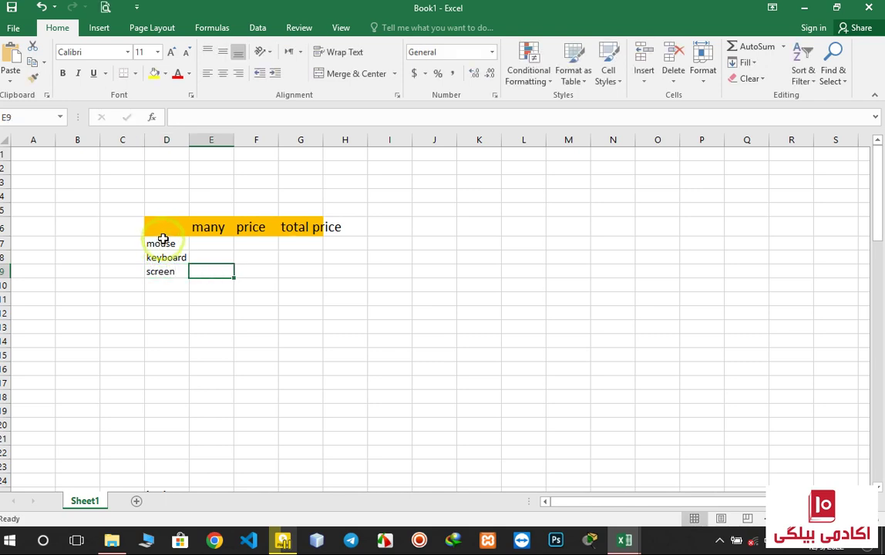
- Enter =E7*F7 in G7, fill it down to G9, and autofit column G
click(294, 244)
text(=)
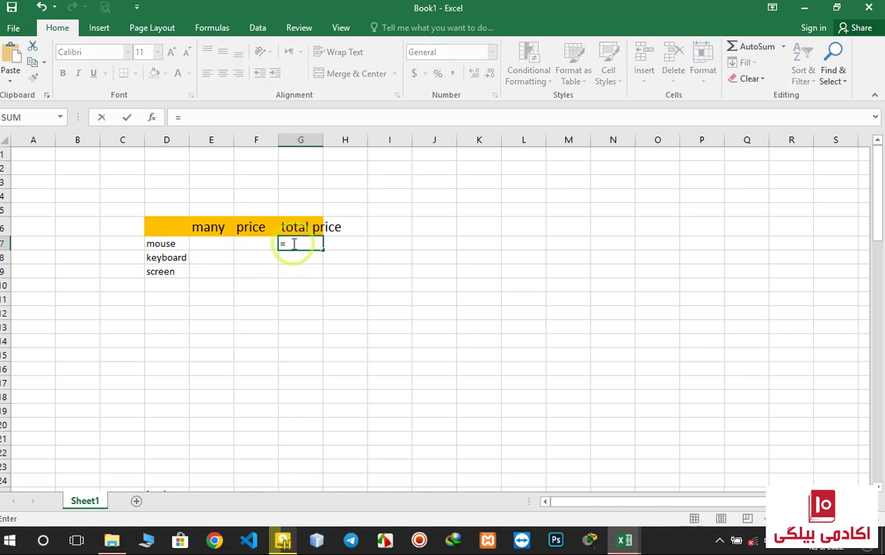
click(217, 245)
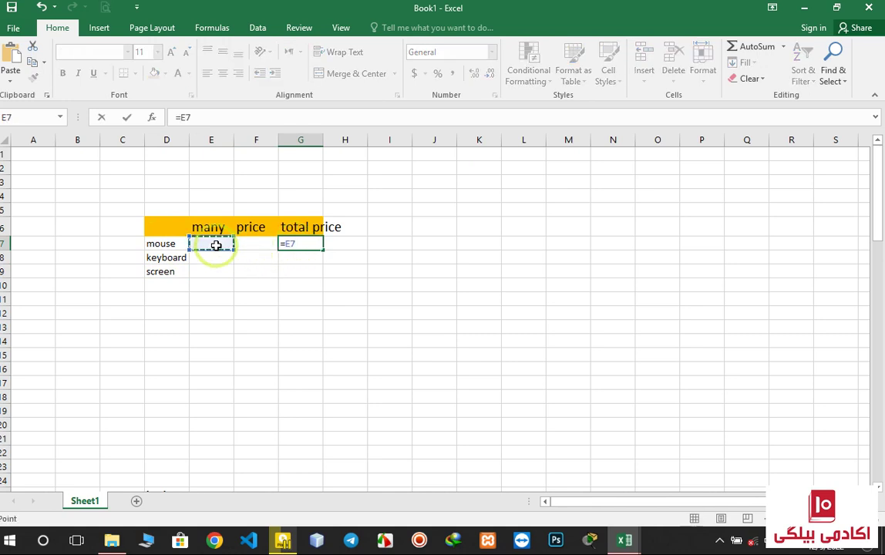
click(259, 245)
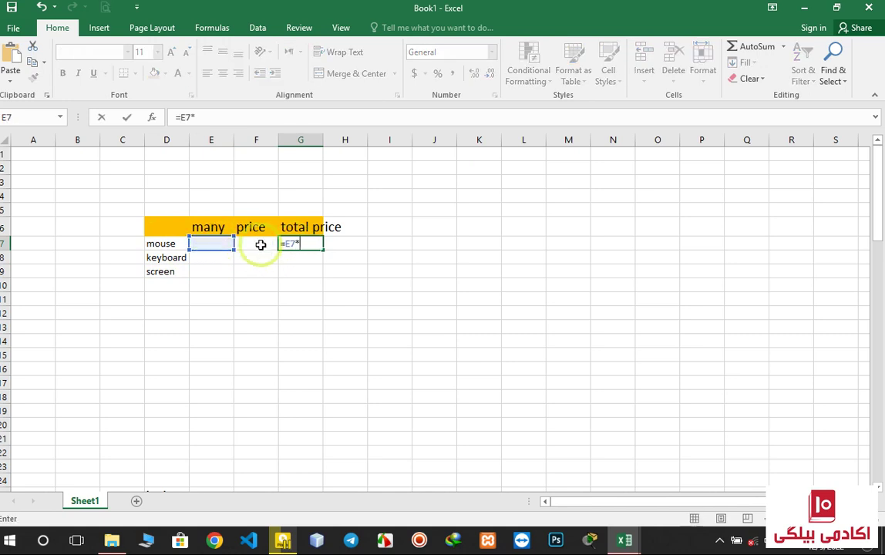
key(Return)
click(302, 243)
drag(322, 249, 318, 271)
double_click(323, 139)
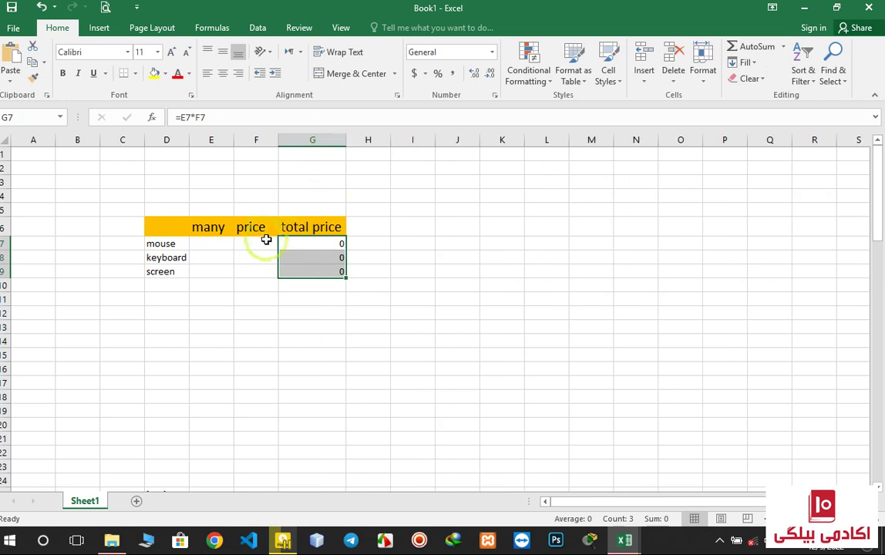
click(228, 253)
click(158, 243)
- Select D7:F9 and open Add Scenario from What-If Analysis' Scenario Manager
drag(158, 244, 248, 267)
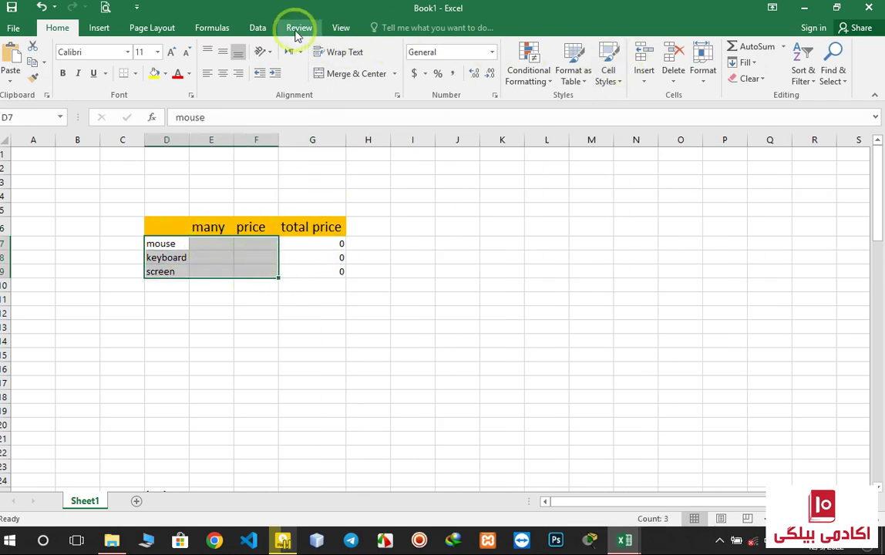
click(256, 29)
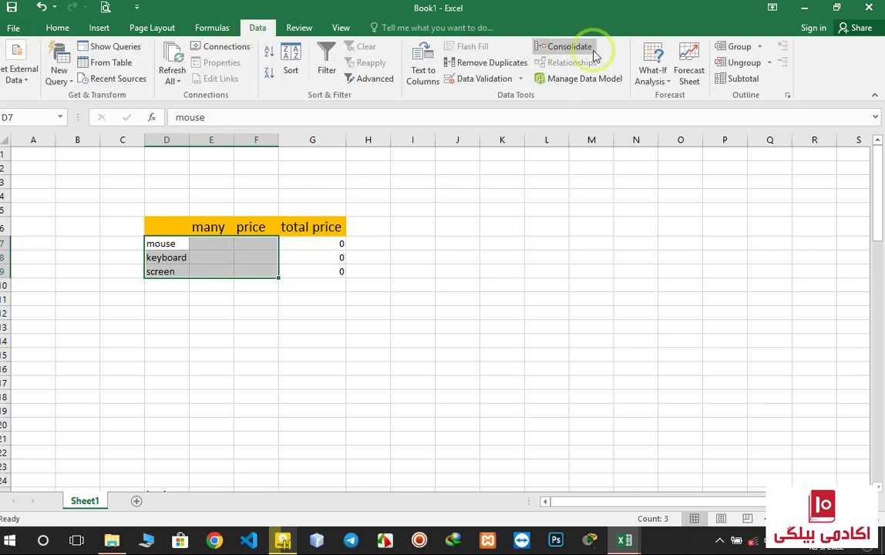
click(654, 77)
click(671, 97)
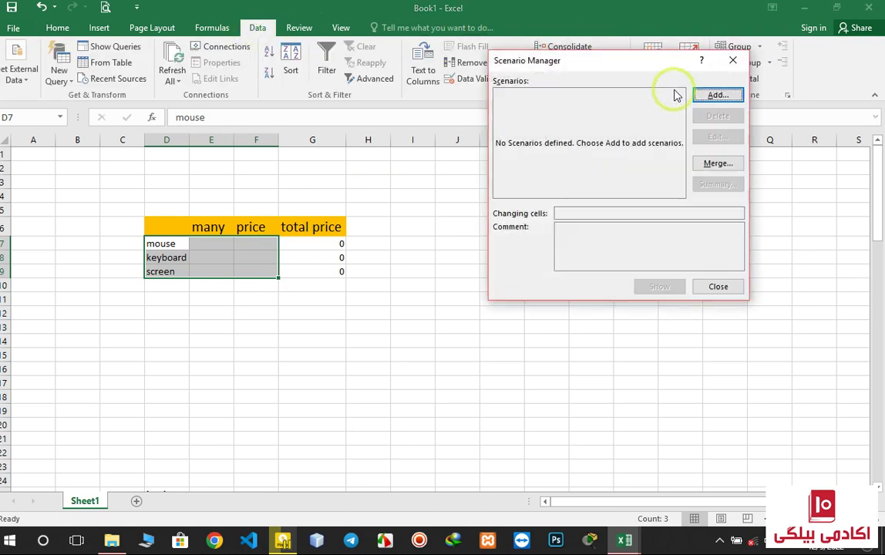
drag(626, 125, 630, 120)
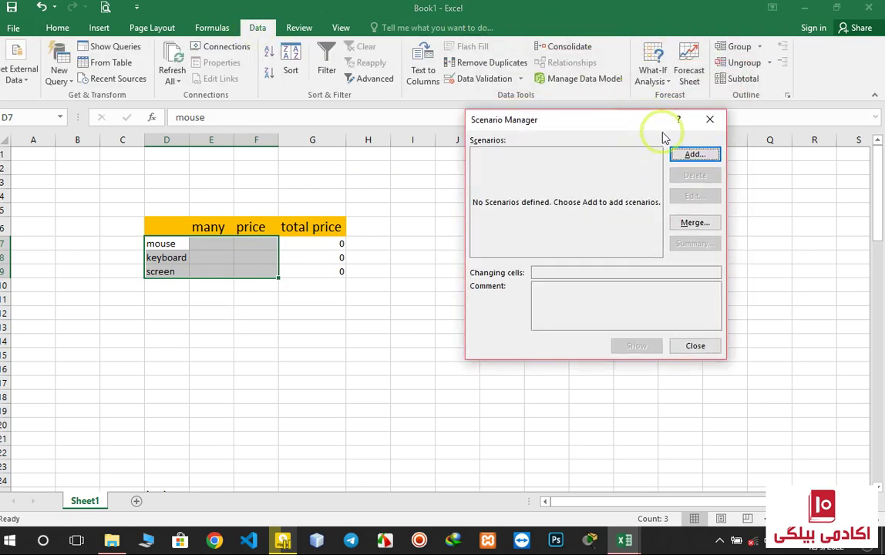
click(693, 156)
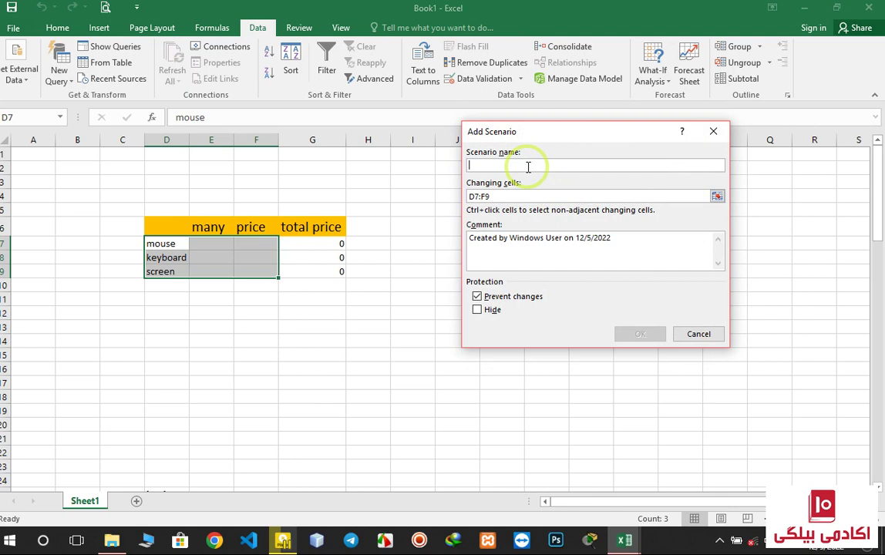
- Name the scenario Dell, keep changing cells D7:F9, and confirm
text(Dell)
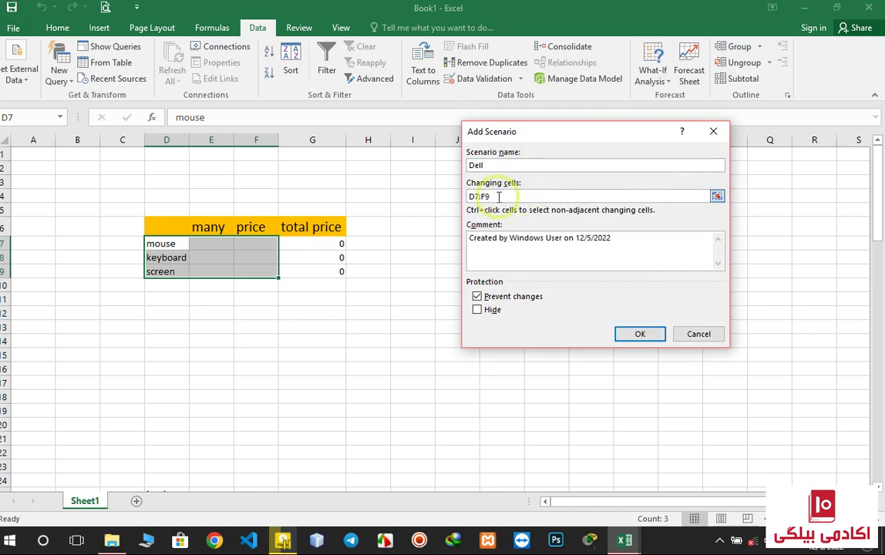
click(531, 196)
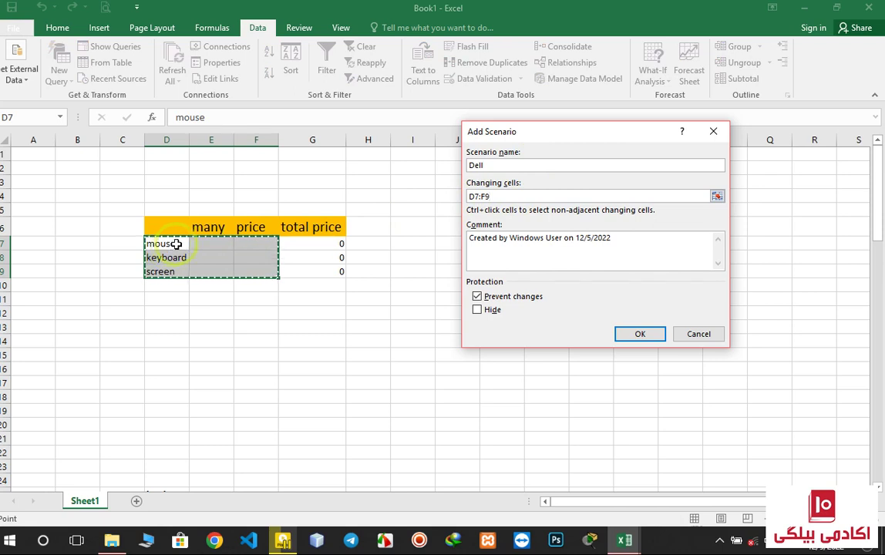
click(633, 333)
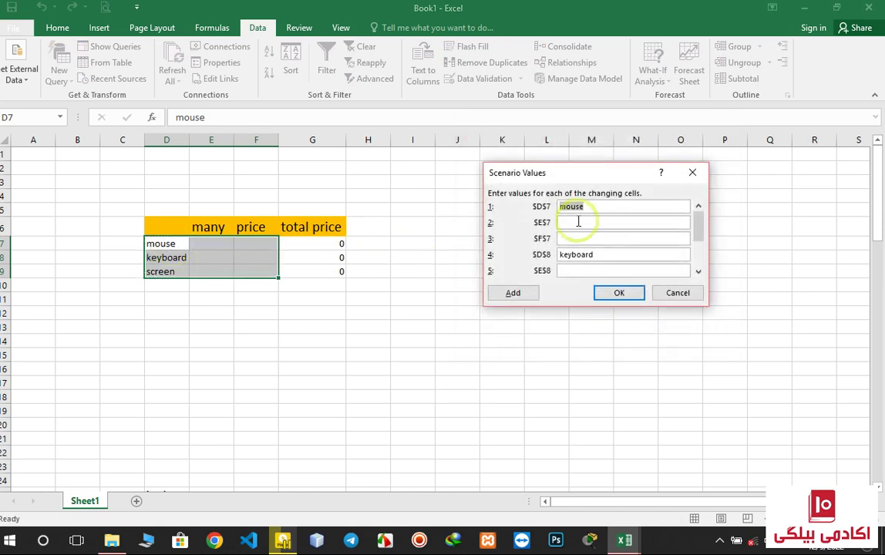
- Enter 4, 120, 6, 200, 7, 500 for E7:F9 and save the Dell scenario
mouse_move(599, 177)
mouse_down()
mouse_move(570, 197)
mouse_move(614, 210)
mouse_move(604, 189)
mouse_up()
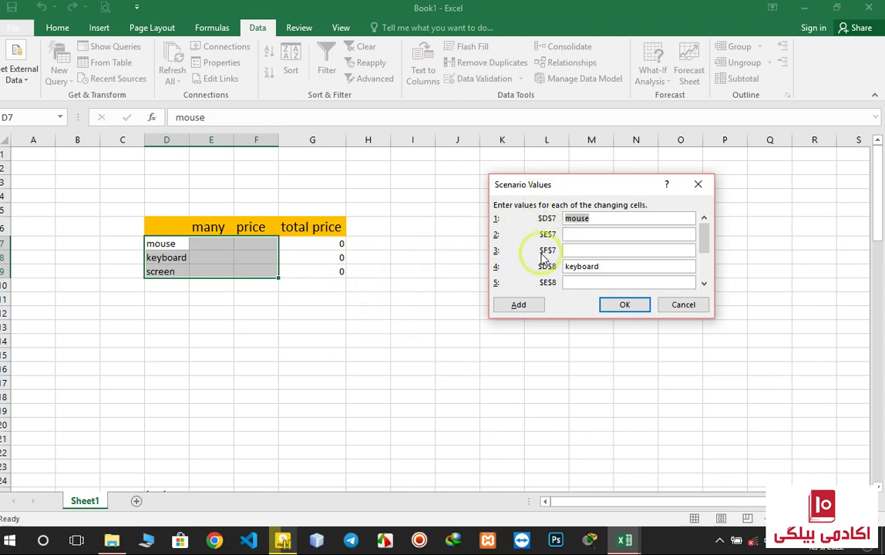
drag(593, 192, 591, 175)
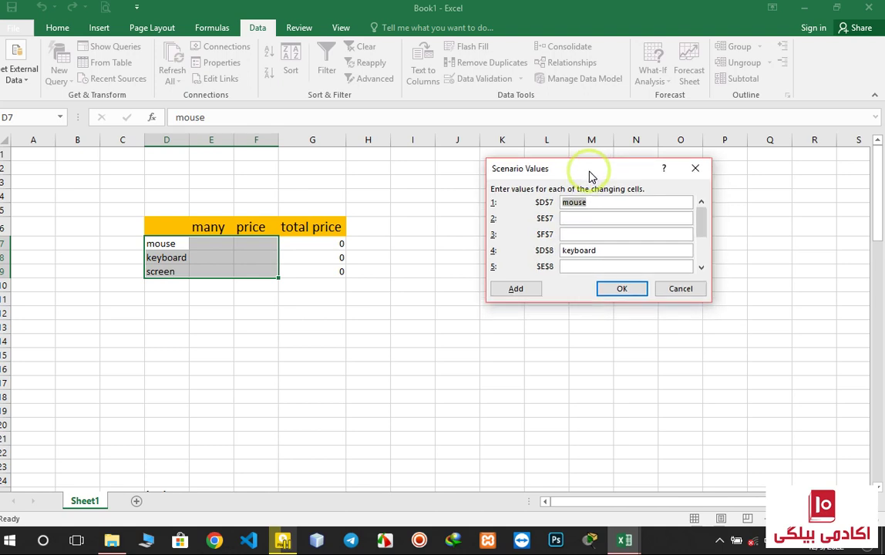
click(583, 220)
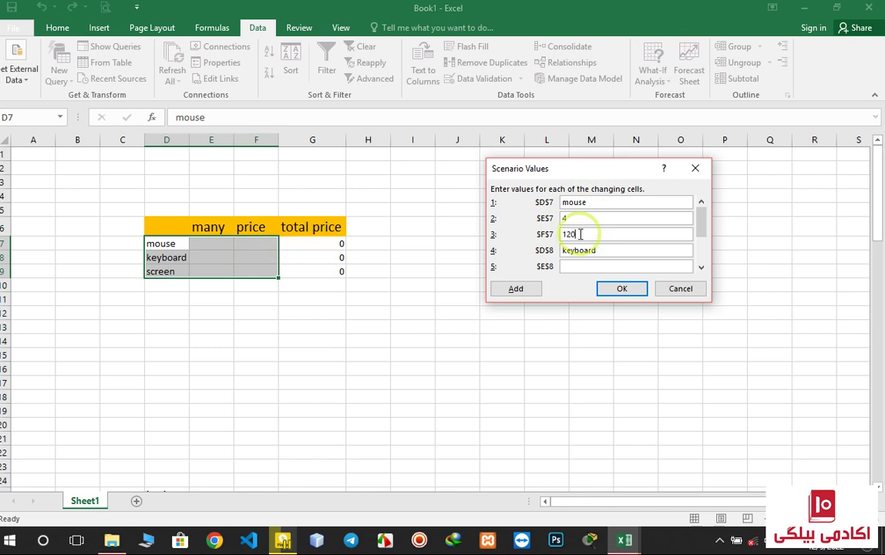
click(608, 267)
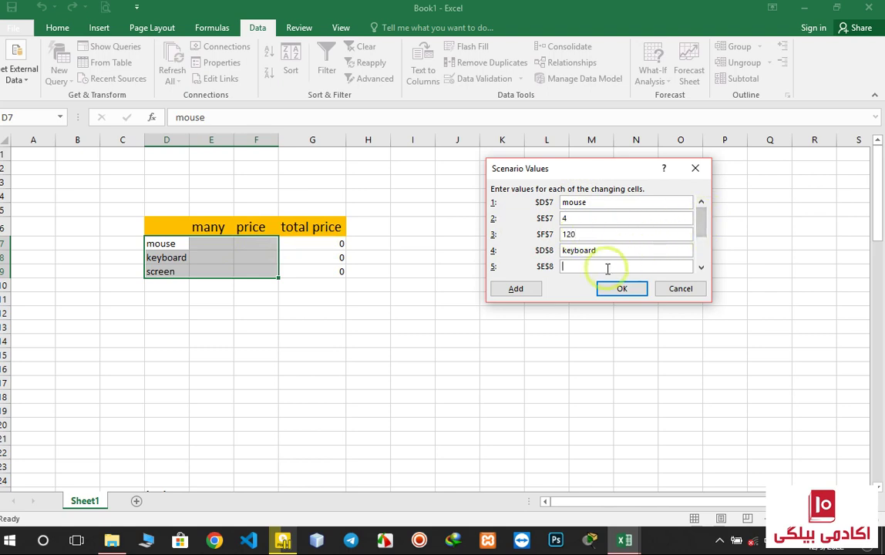
drag(701, 232, 700, 241)
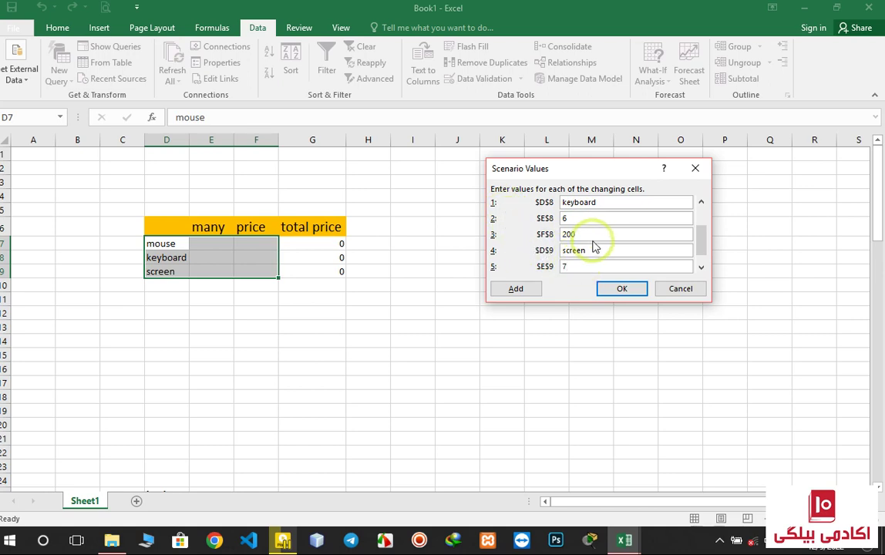
drag(704, 236, 702, 246)
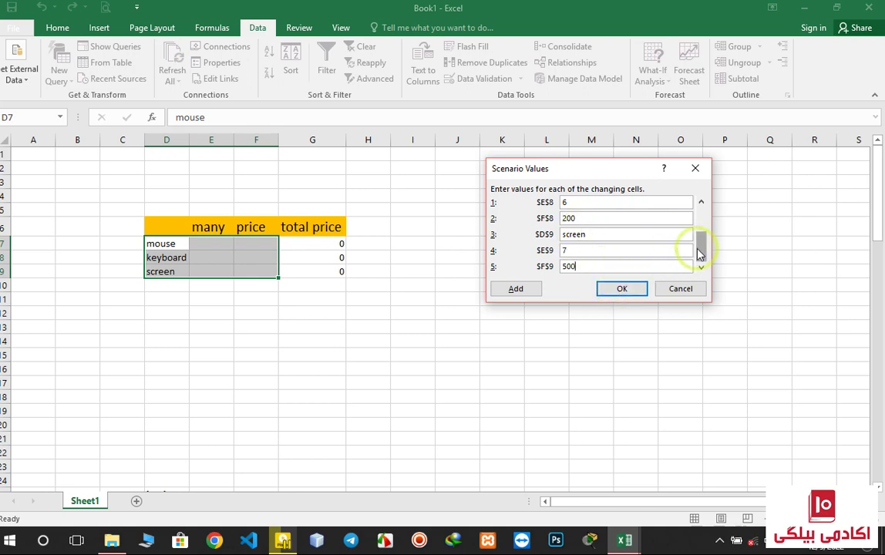
click(616, 292)
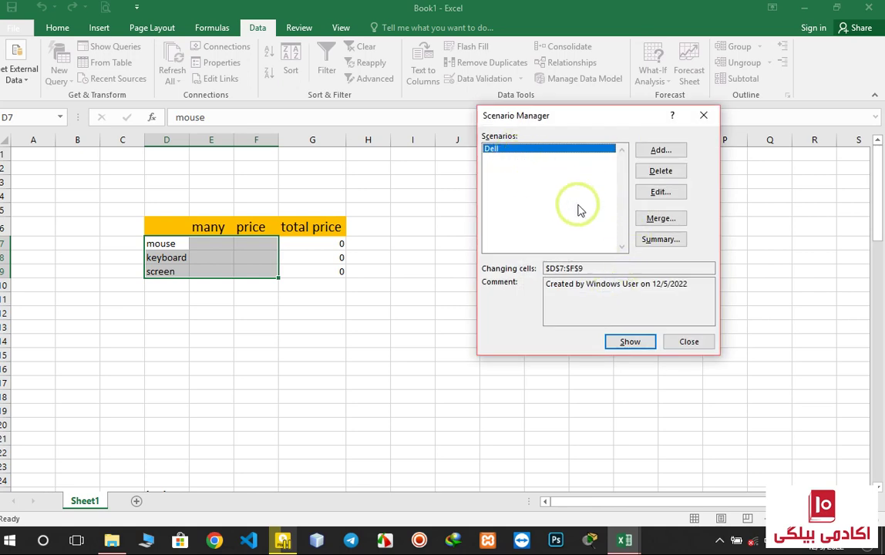
- Add a new scenario named hp and confirm its settings
click(650, 153)
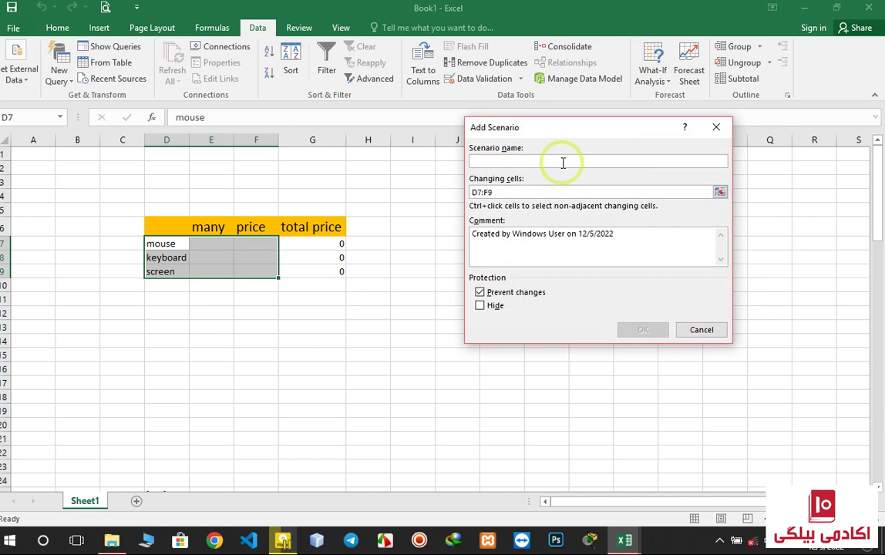
text(hp)
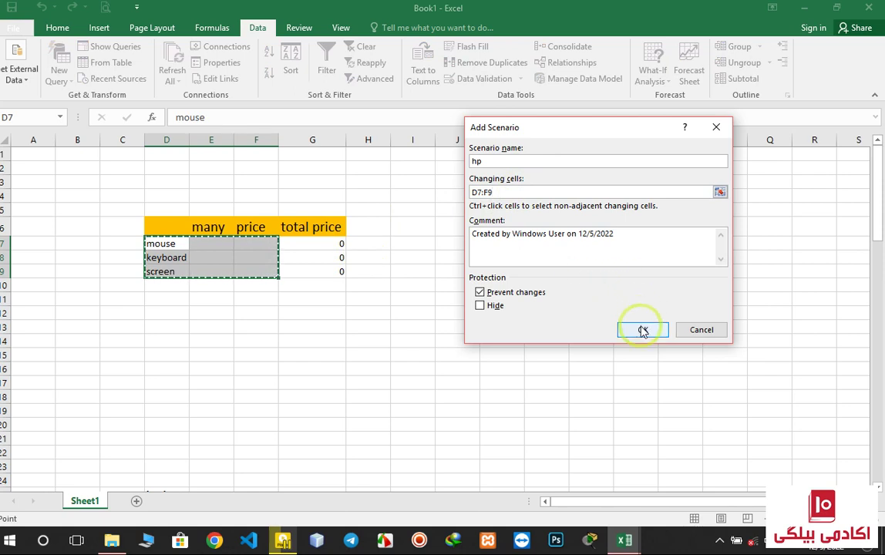
click(643, 329)
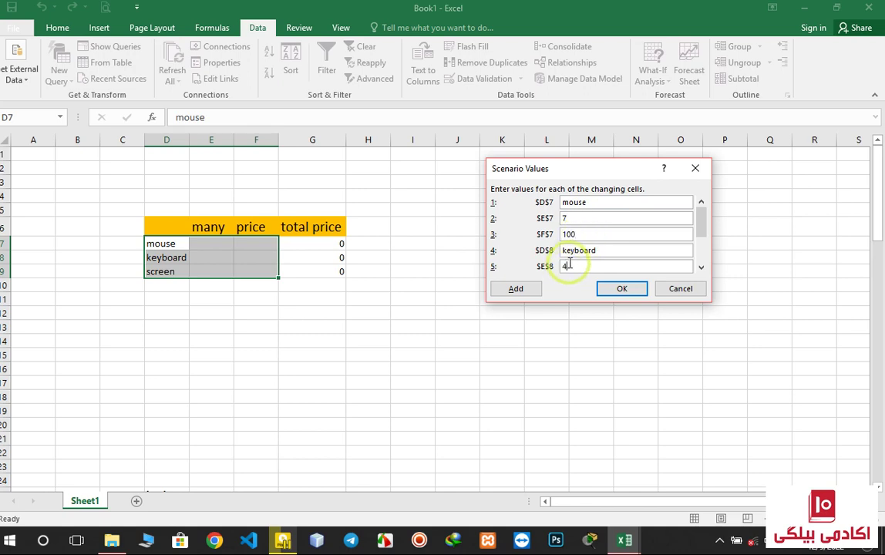
- Enter the hp values, including keyboard quantity 4 and screen price 900, and save the scenario
click(570, 265)
text(4)
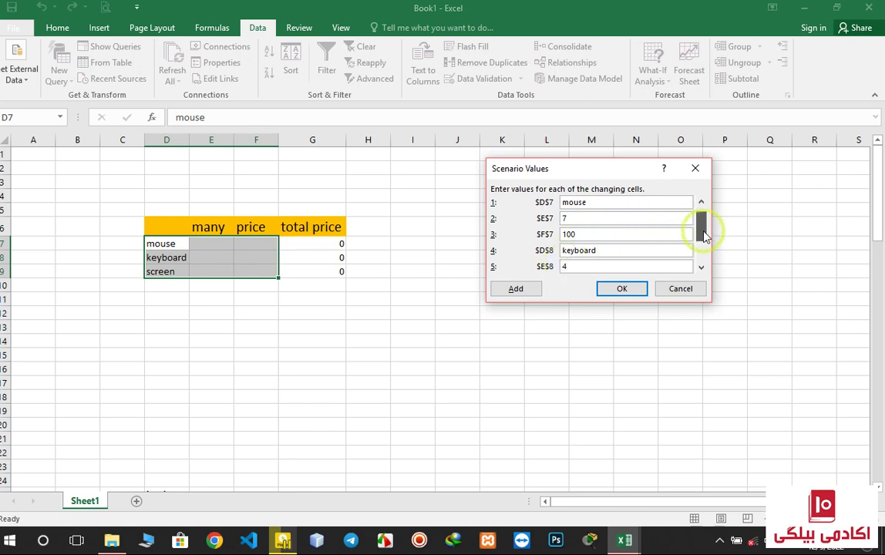
scroll(703, 235, down, 2)
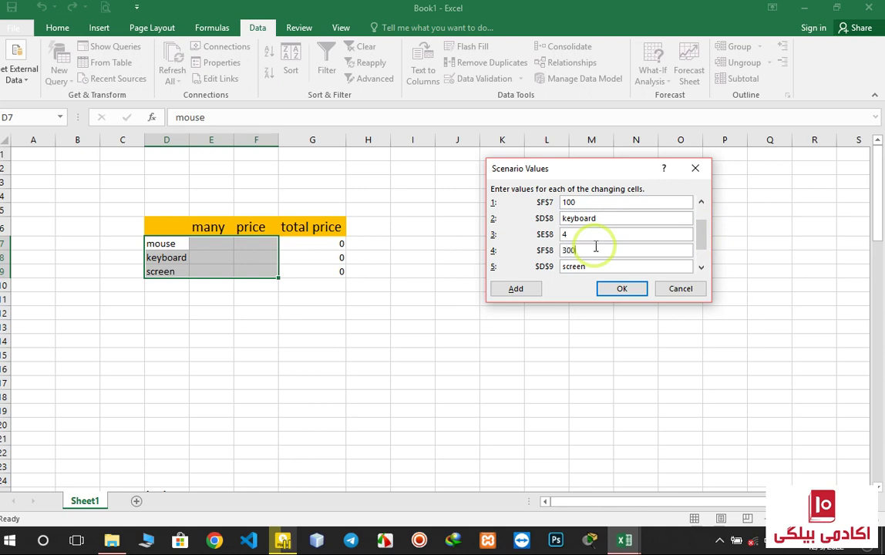
drag(703, 235, 706, 250)
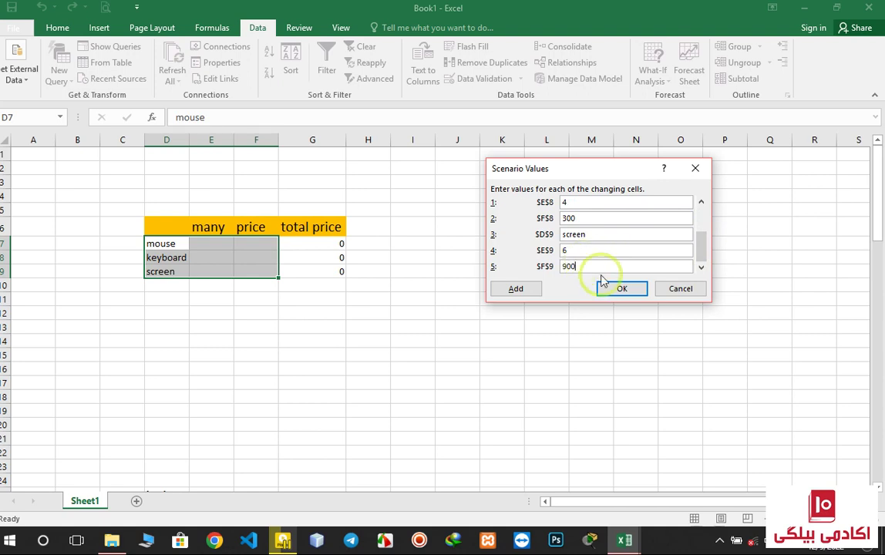
click(609, 290)
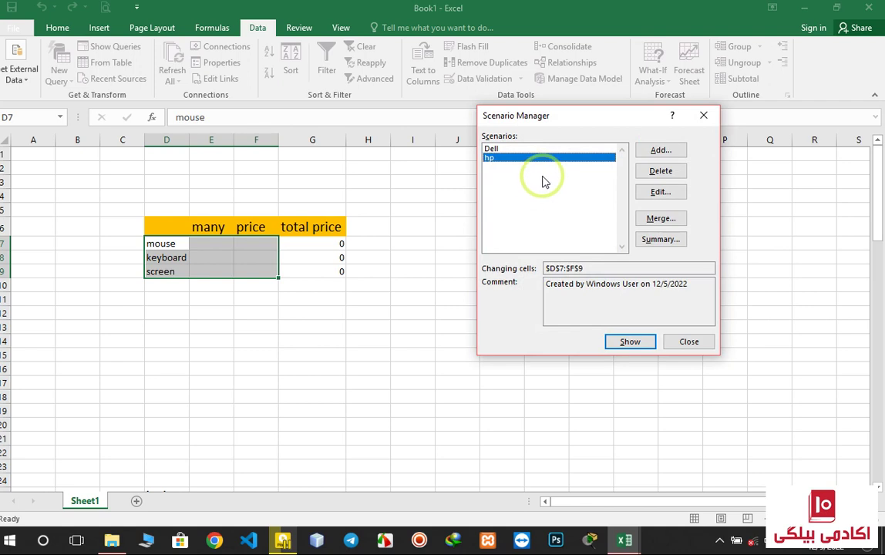
- Compare the Dell and hp scenarios, moving the Scenario Manager away from the table
click(533, 149)
click(529, 157)
click(524, 150)
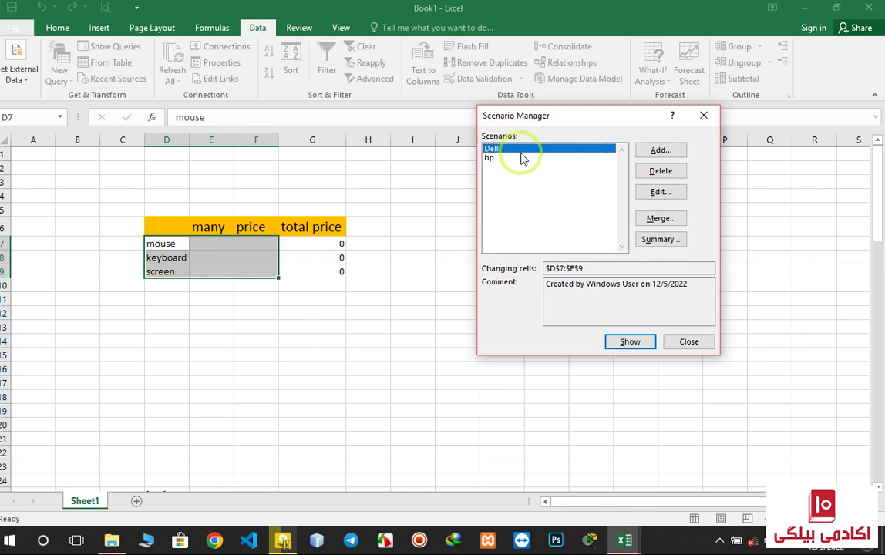
click(518, 158)
click(507, 150)
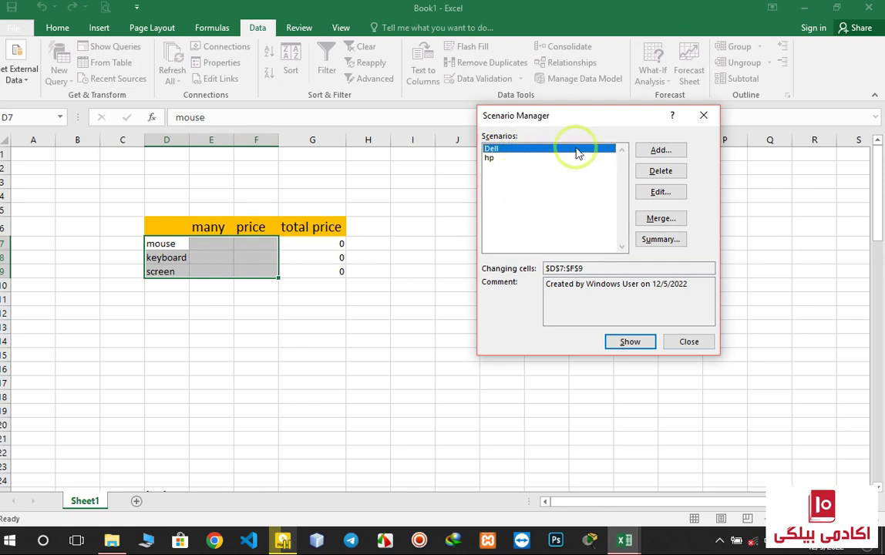
drag(594, 118, 622, 226)
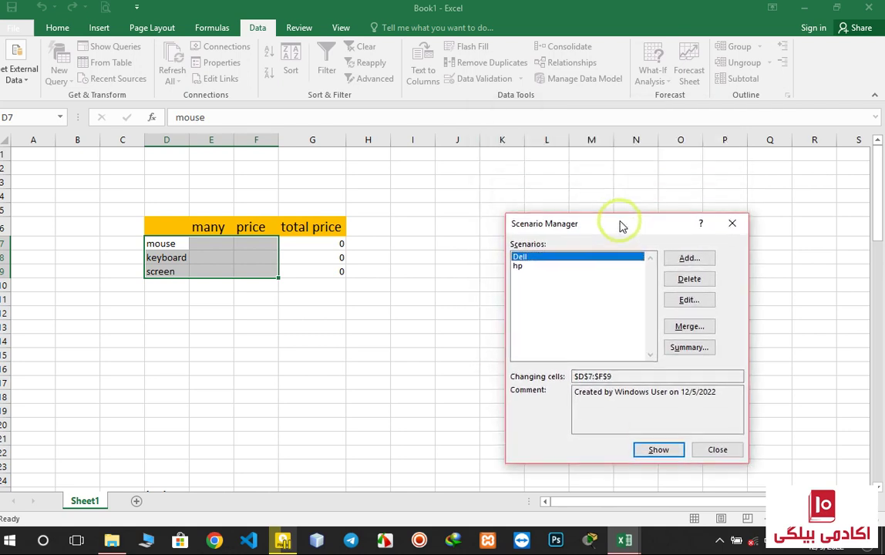
click(556, 269)
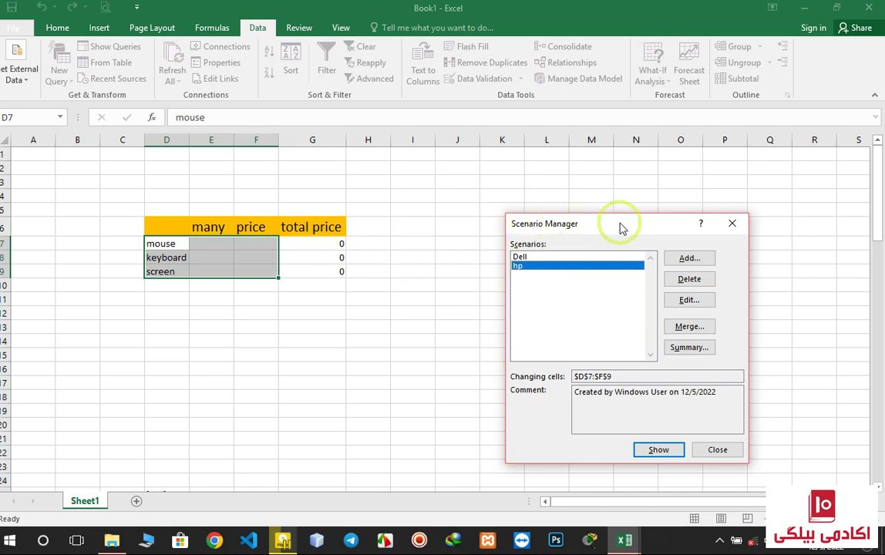
drag(618, 225, 673, 215)
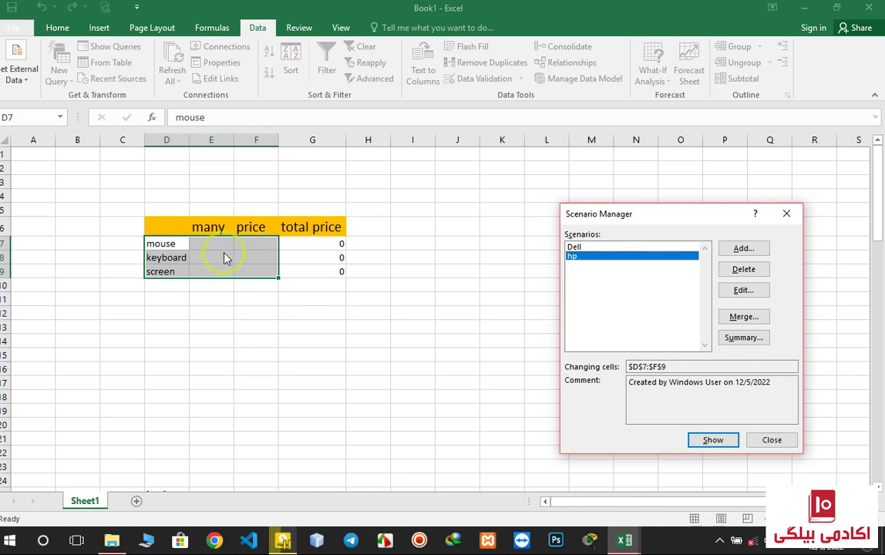
- Select the Dell scenario and show it on the table
click(580, 250)
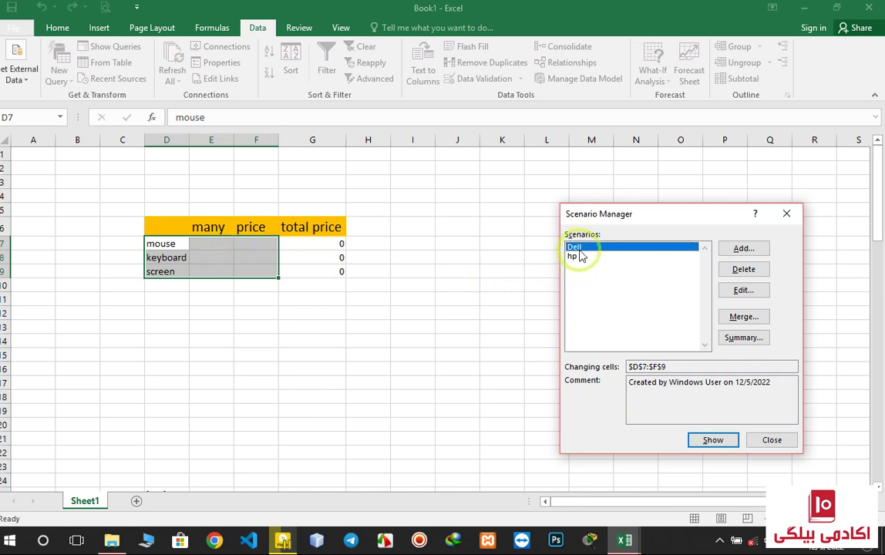
click(581, 259)
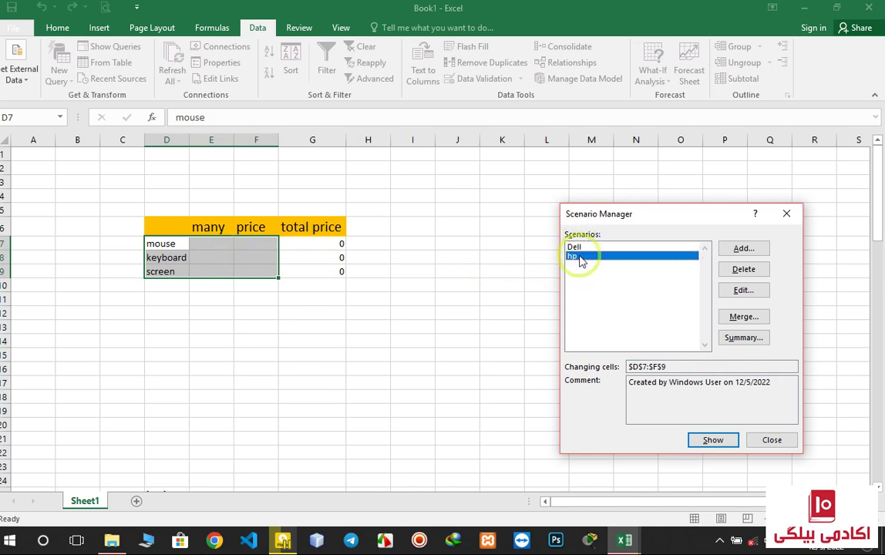
click(581, 248)
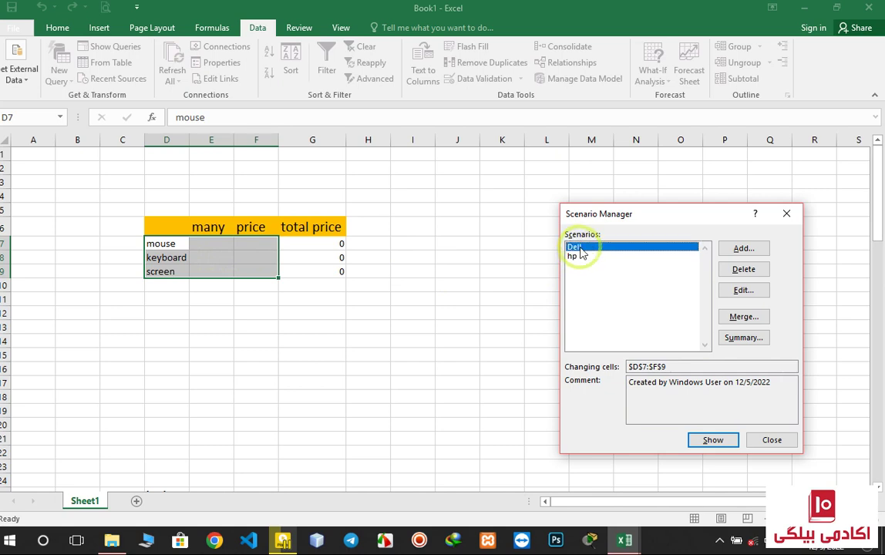
click(703, 440)
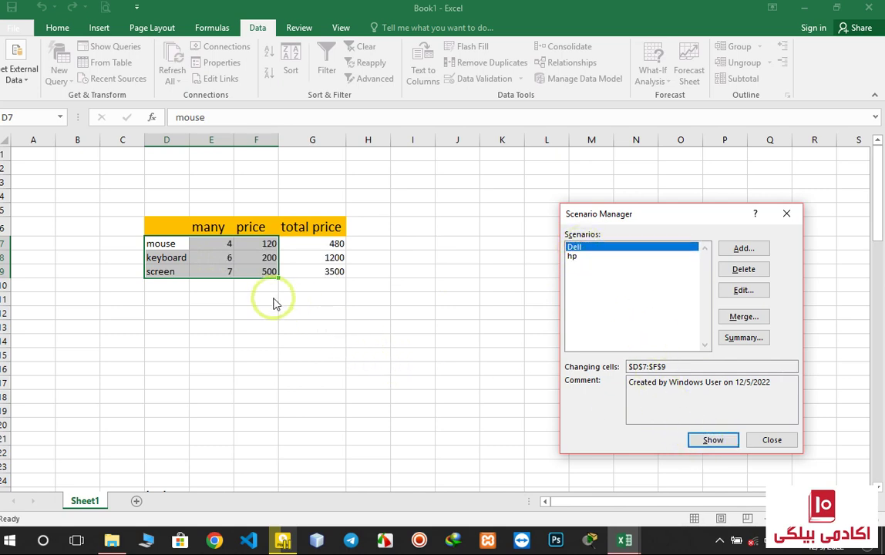
- Close Scenario Manager and inspect the =E7*F7 total formula in G7
click(779, 214)
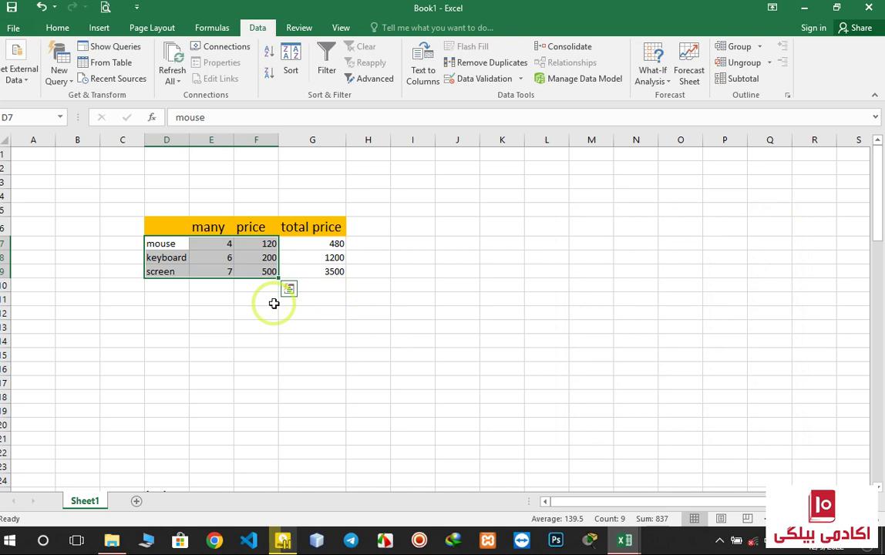
click(270, 300)
click(174, 244)
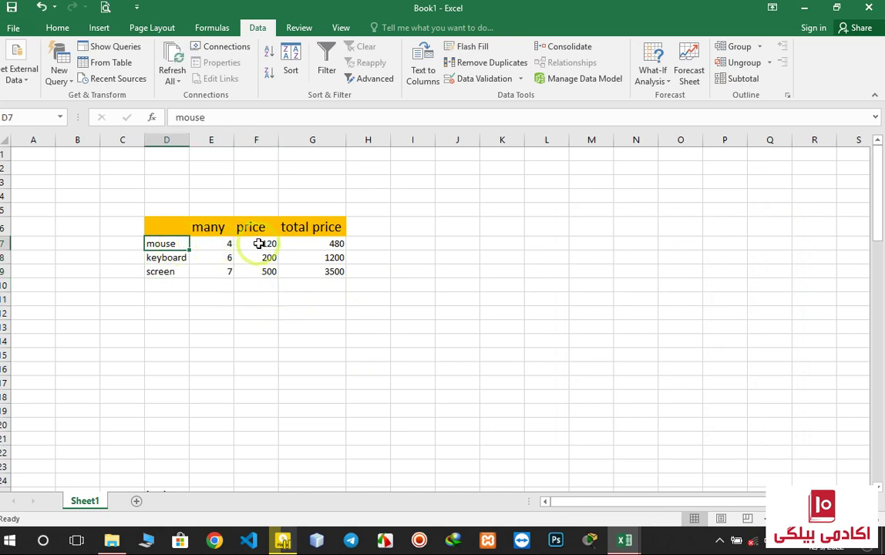
click(294, 243)
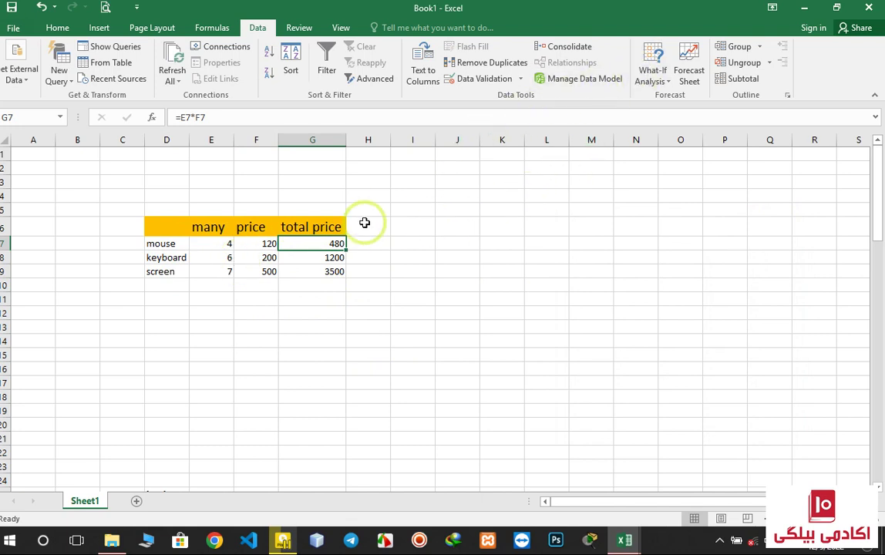
- Check the Dell quantities in E7:E9 and prices in F7:F9
click(213, 245)
click(214, 261)
click(228, 270)
click(257, 271)
click(263, 256)
click(265, 245)
click(263, 259)
click(260, 270)
- Show the hp scenario so totals become 700, 1200 and 5400, then close Scenario Manager
click(652, 70)
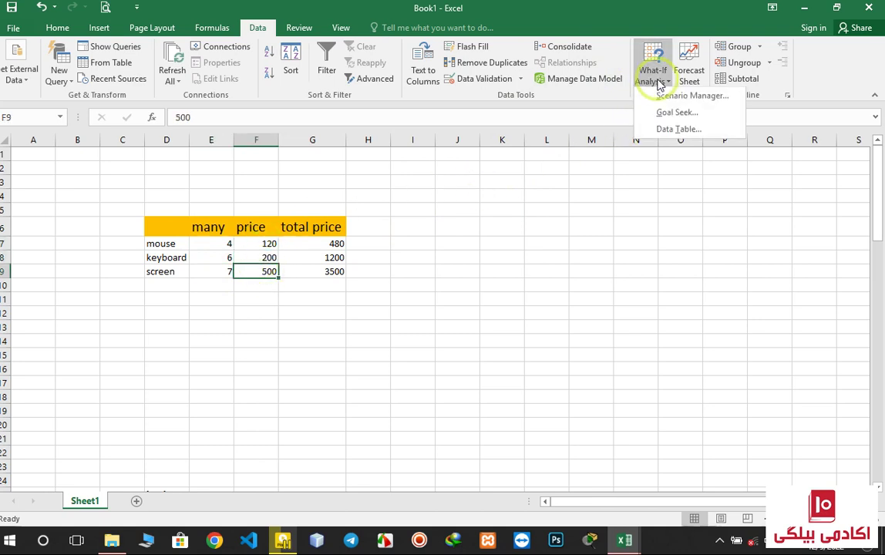
click(669, 95)
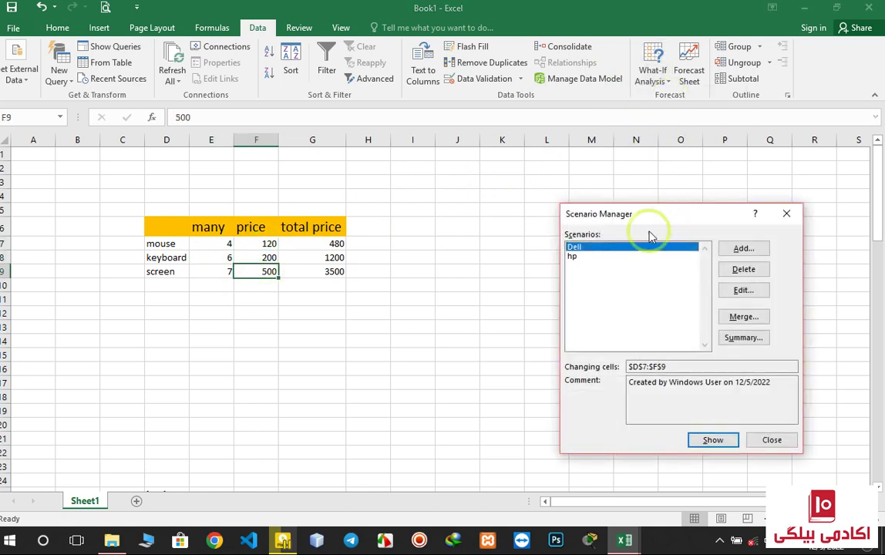
click(584, 257)
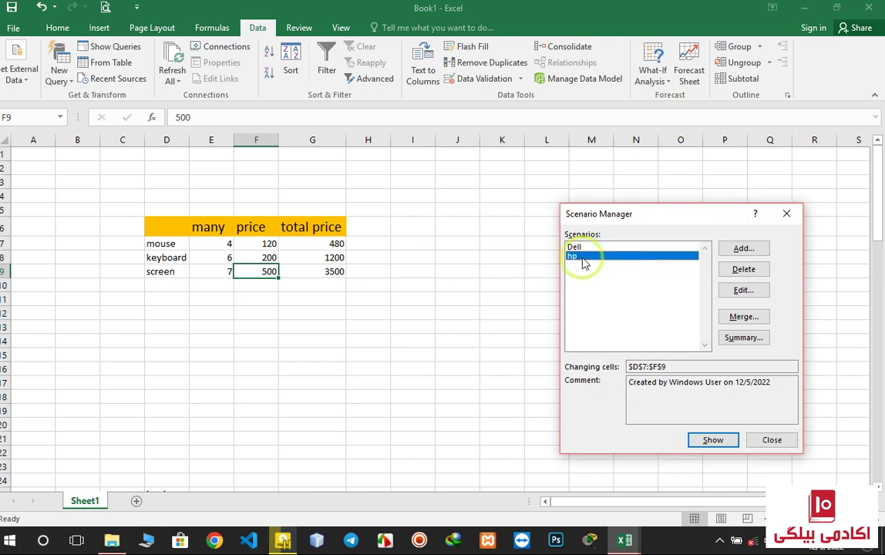
click(726, 446)
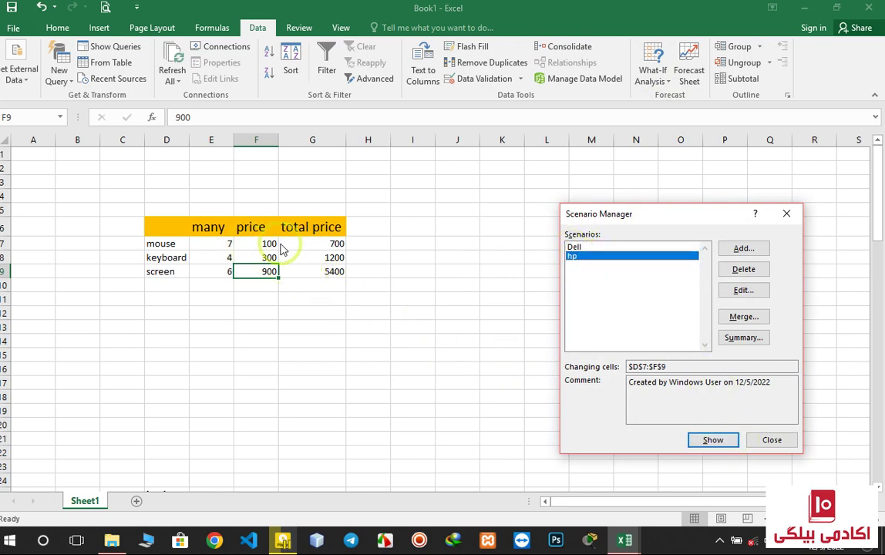
click(787, 214)
click(370, 245)
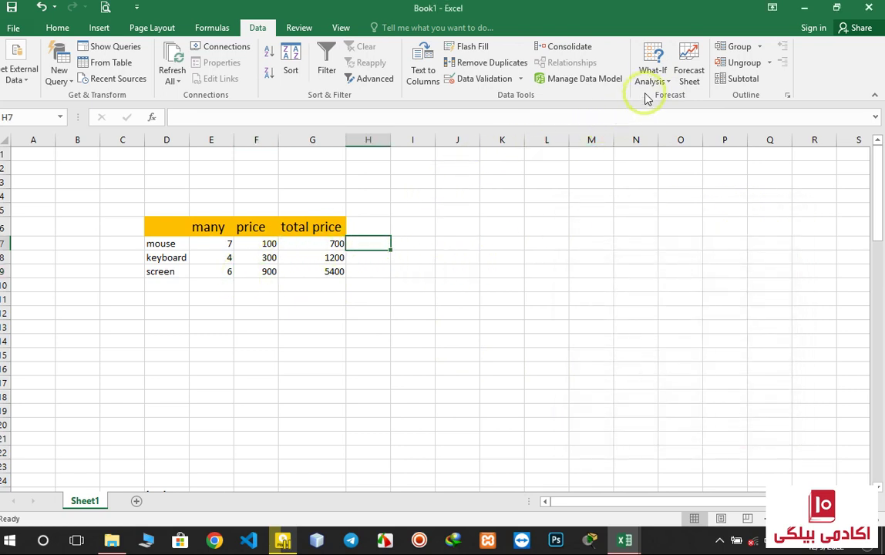
click(291, 245)
click(255, 245)
click(218, 247)
click(209, 261)
click(225, 270)
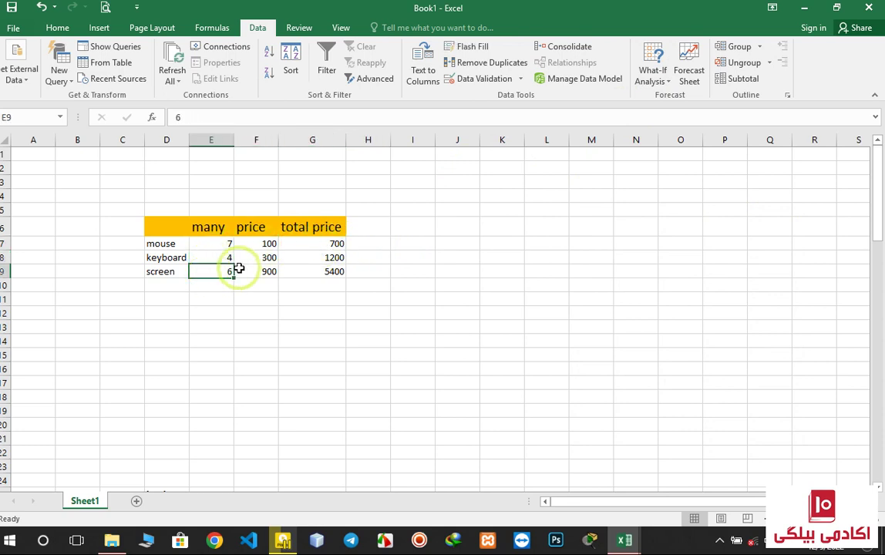
click(248, 269)
click(307, 269)
click(316, 257)
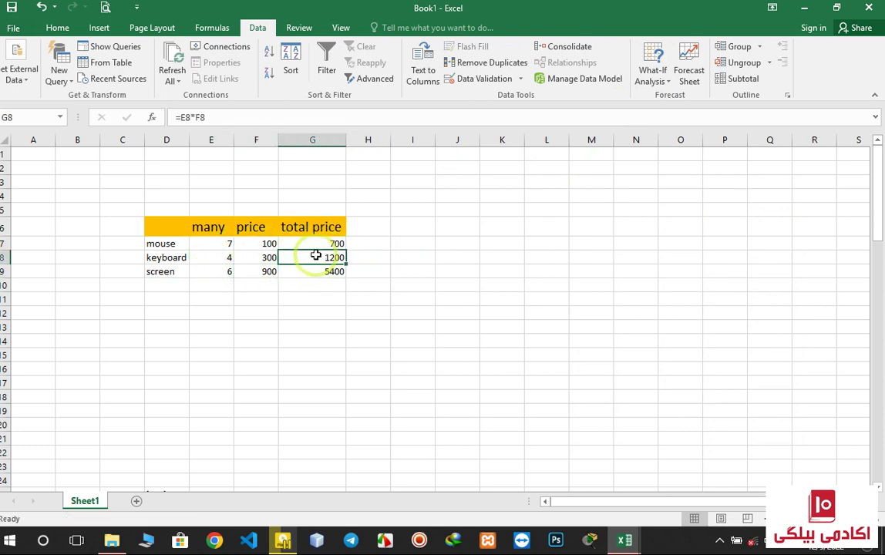
click(259, 246)
click(259, 256)
click(312, 246)
click(316, 257)
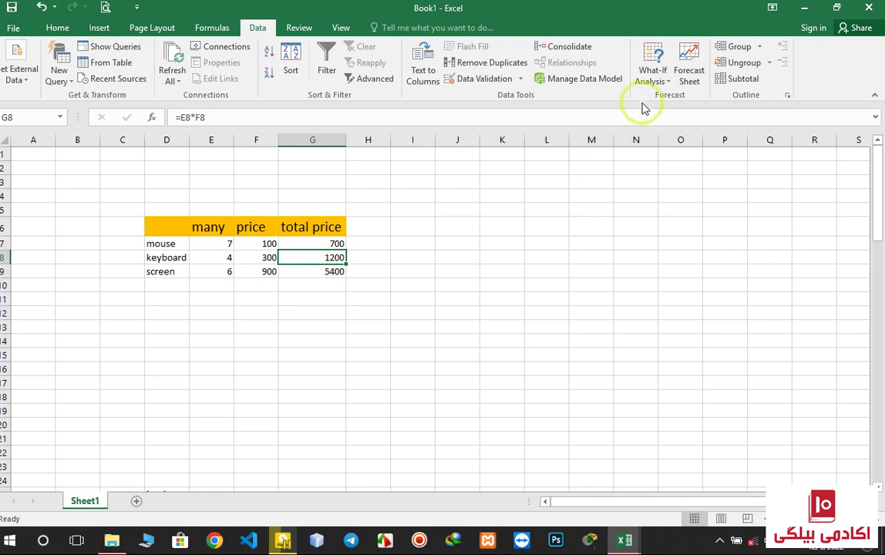
- Show the Dell scenario again to restore totals 480, 1200 and 3500, then close Scenario Manager
click(652, 77)
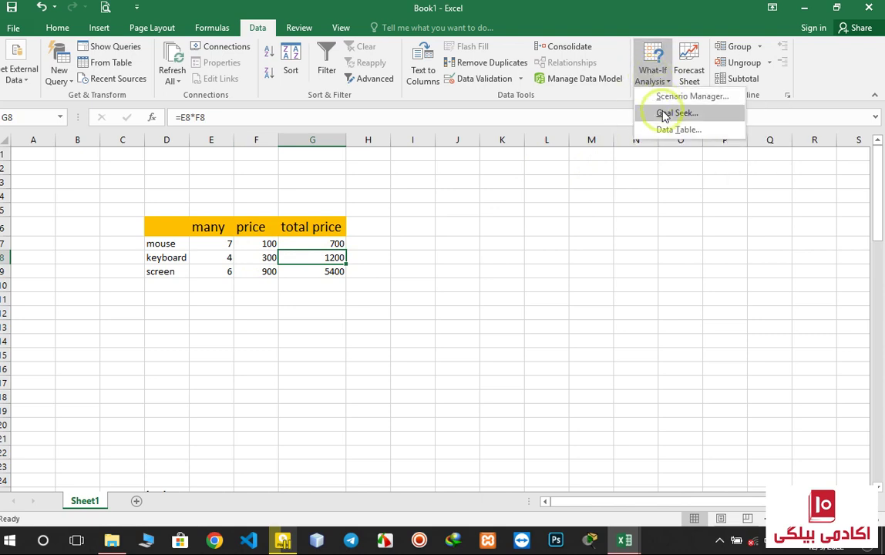
click(663, 93)
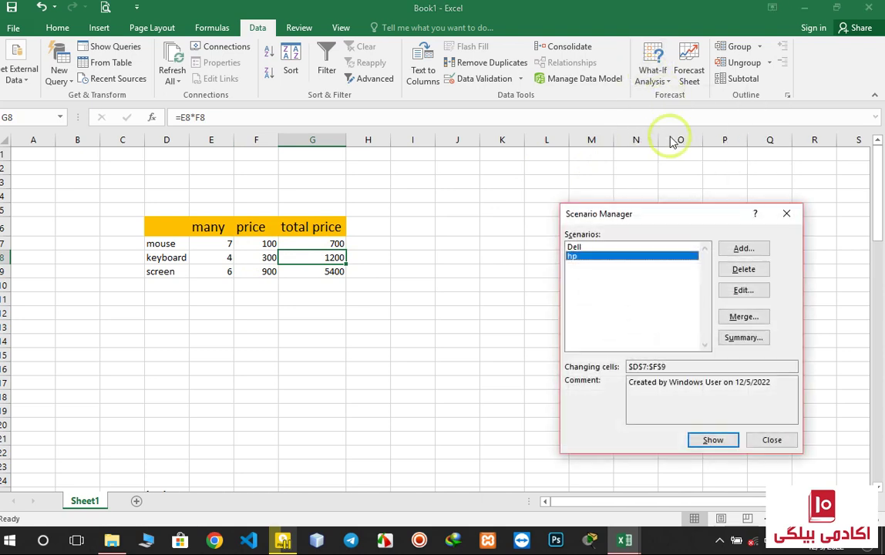
click(603, 247)
click(712, 439)
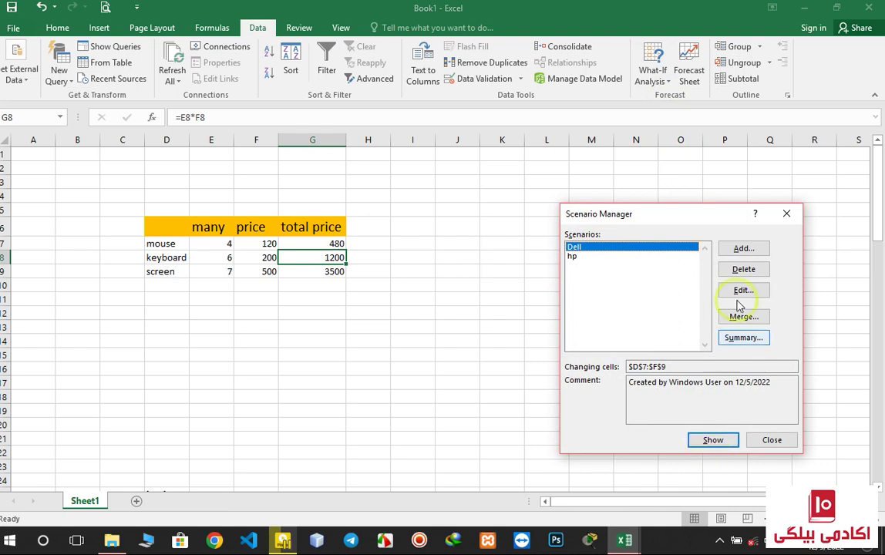
click(784, 215)
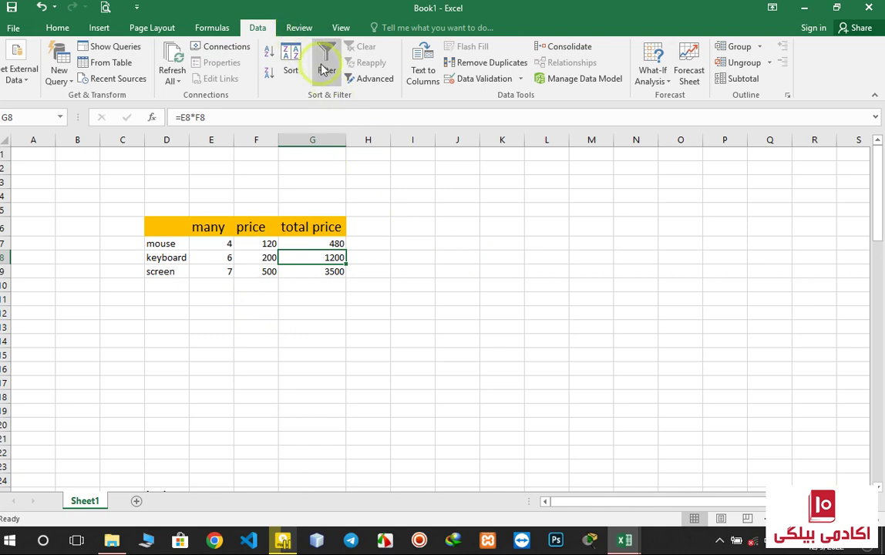
- Switch between the Review and View ribbons, ending on Review
click(300, 29)
click(341, 28)
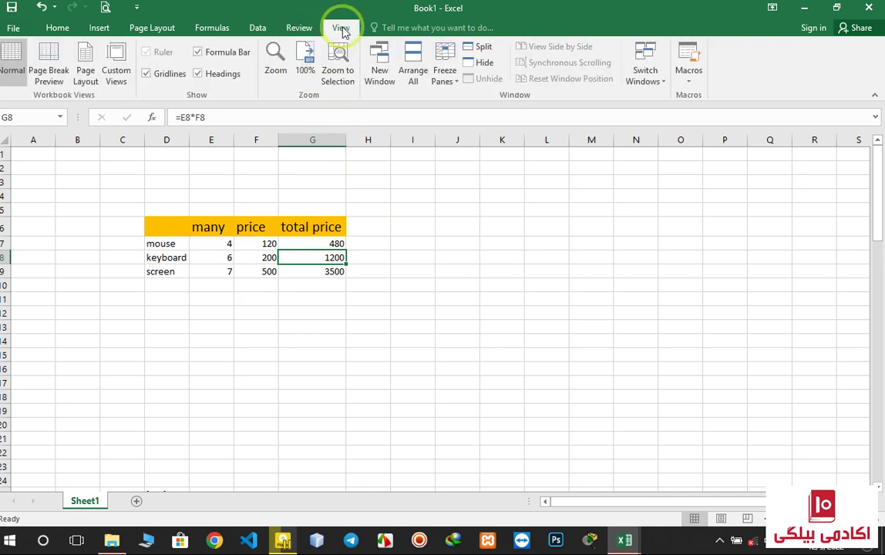
click(300, 29)
scroll(300, 28, down, 1)
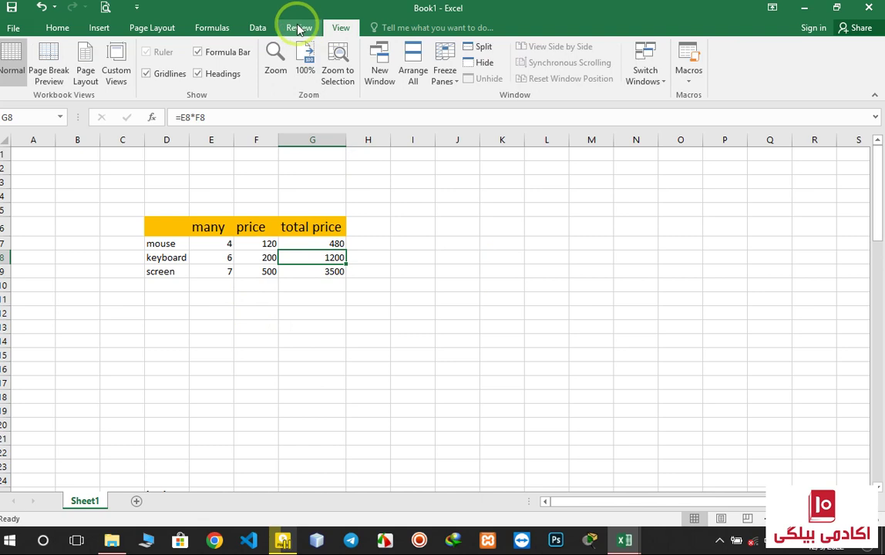
click(299, 28)
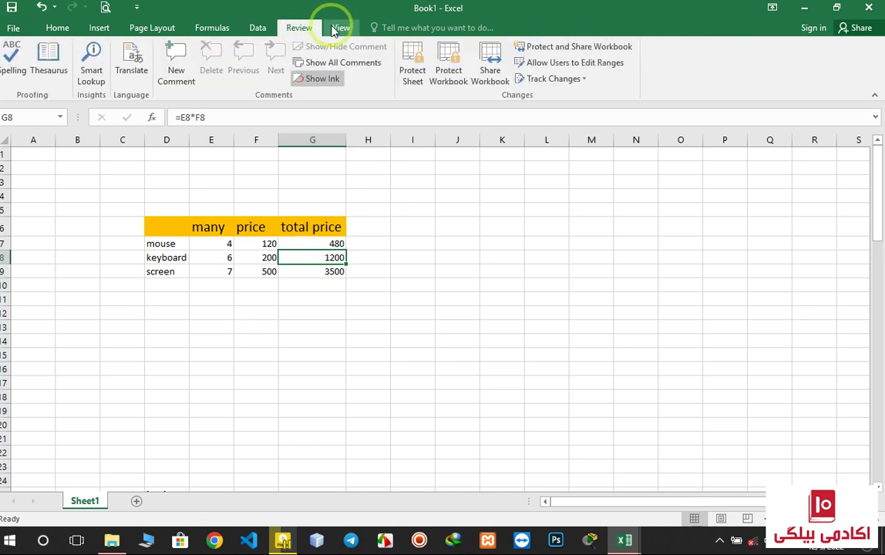
click(339, 29)
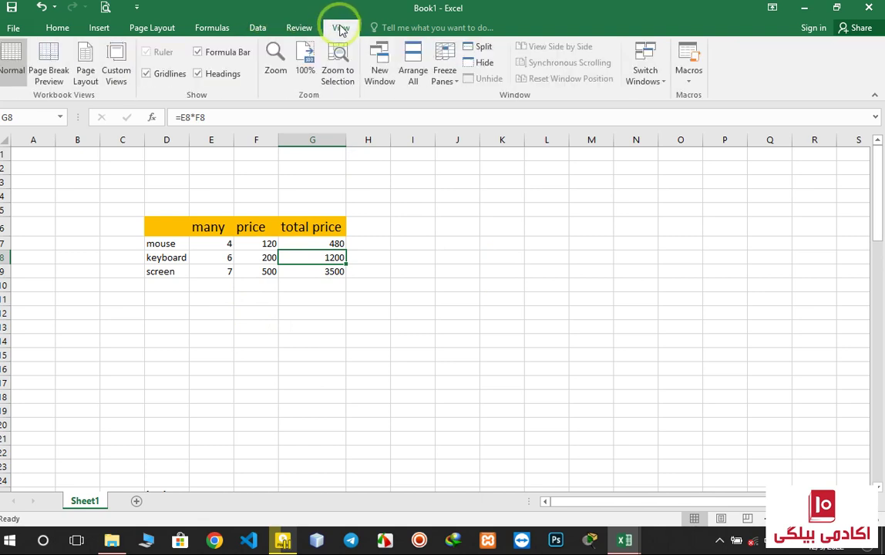
click(299, 29)
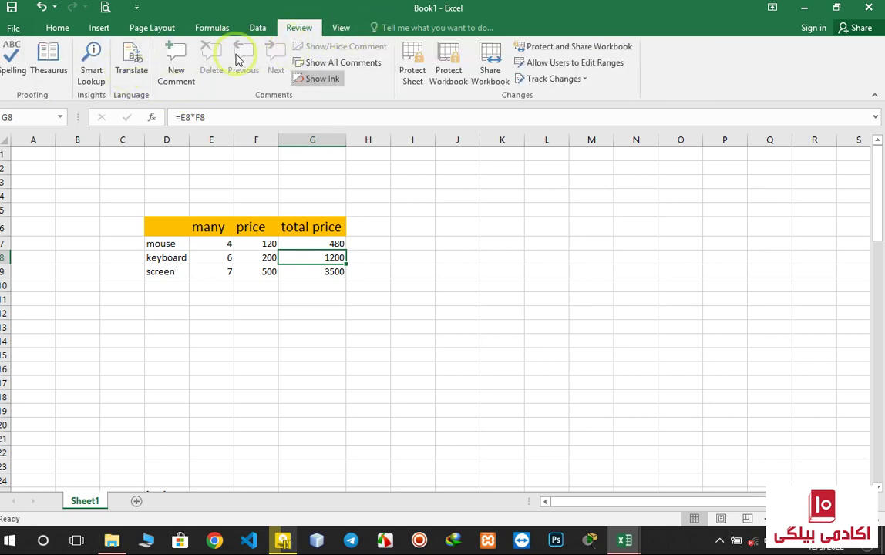